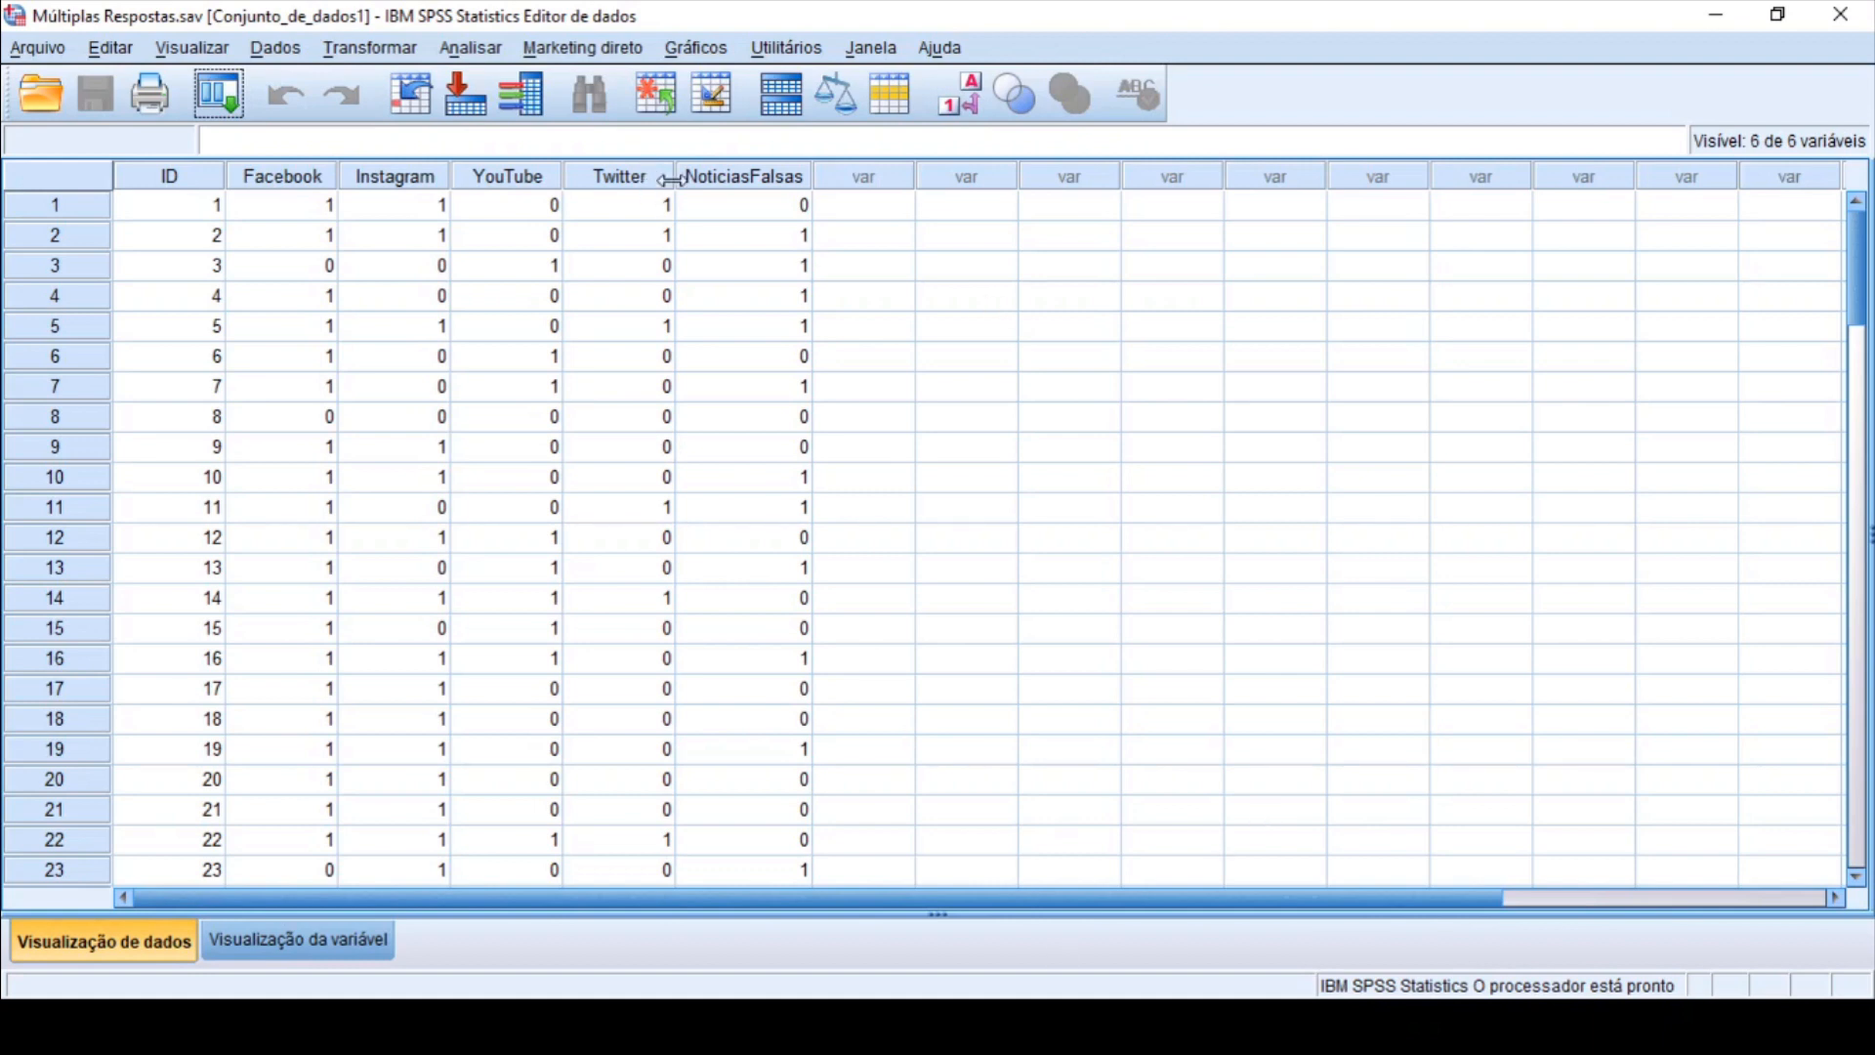
left_click(714, 184)
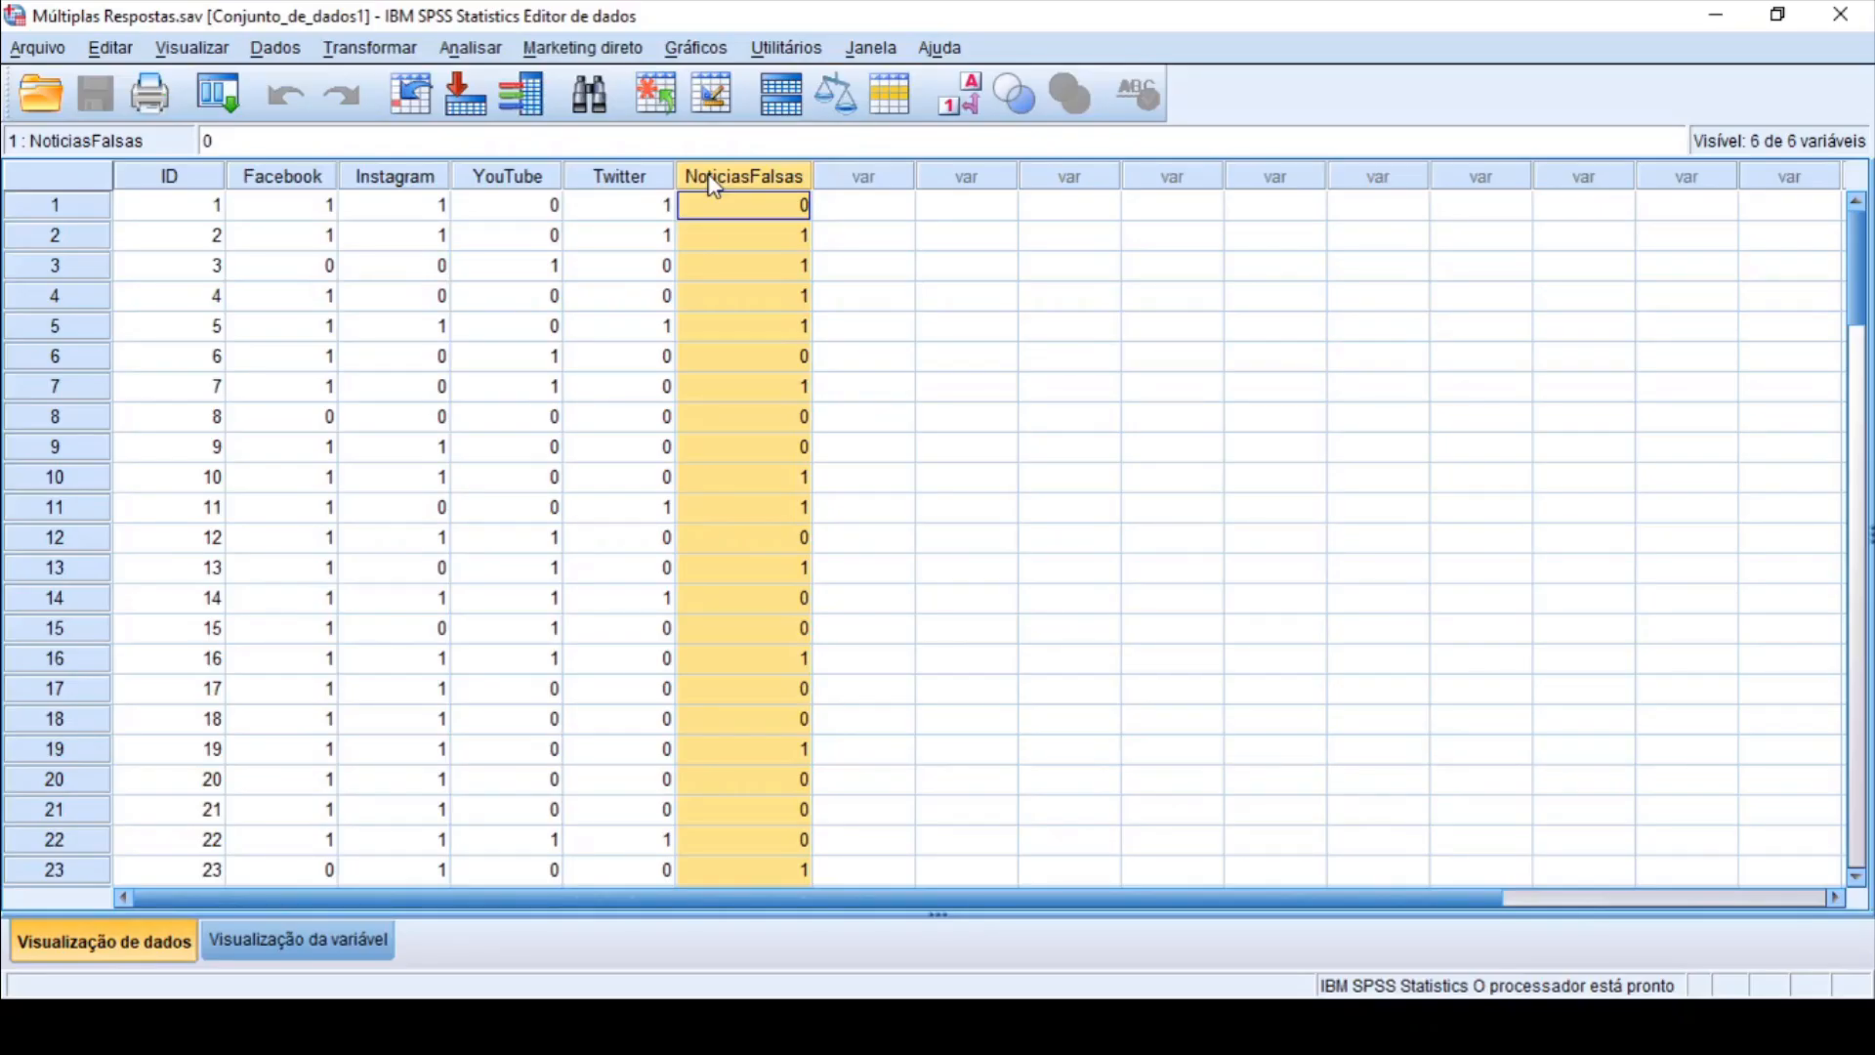
left_click(1043, 265)
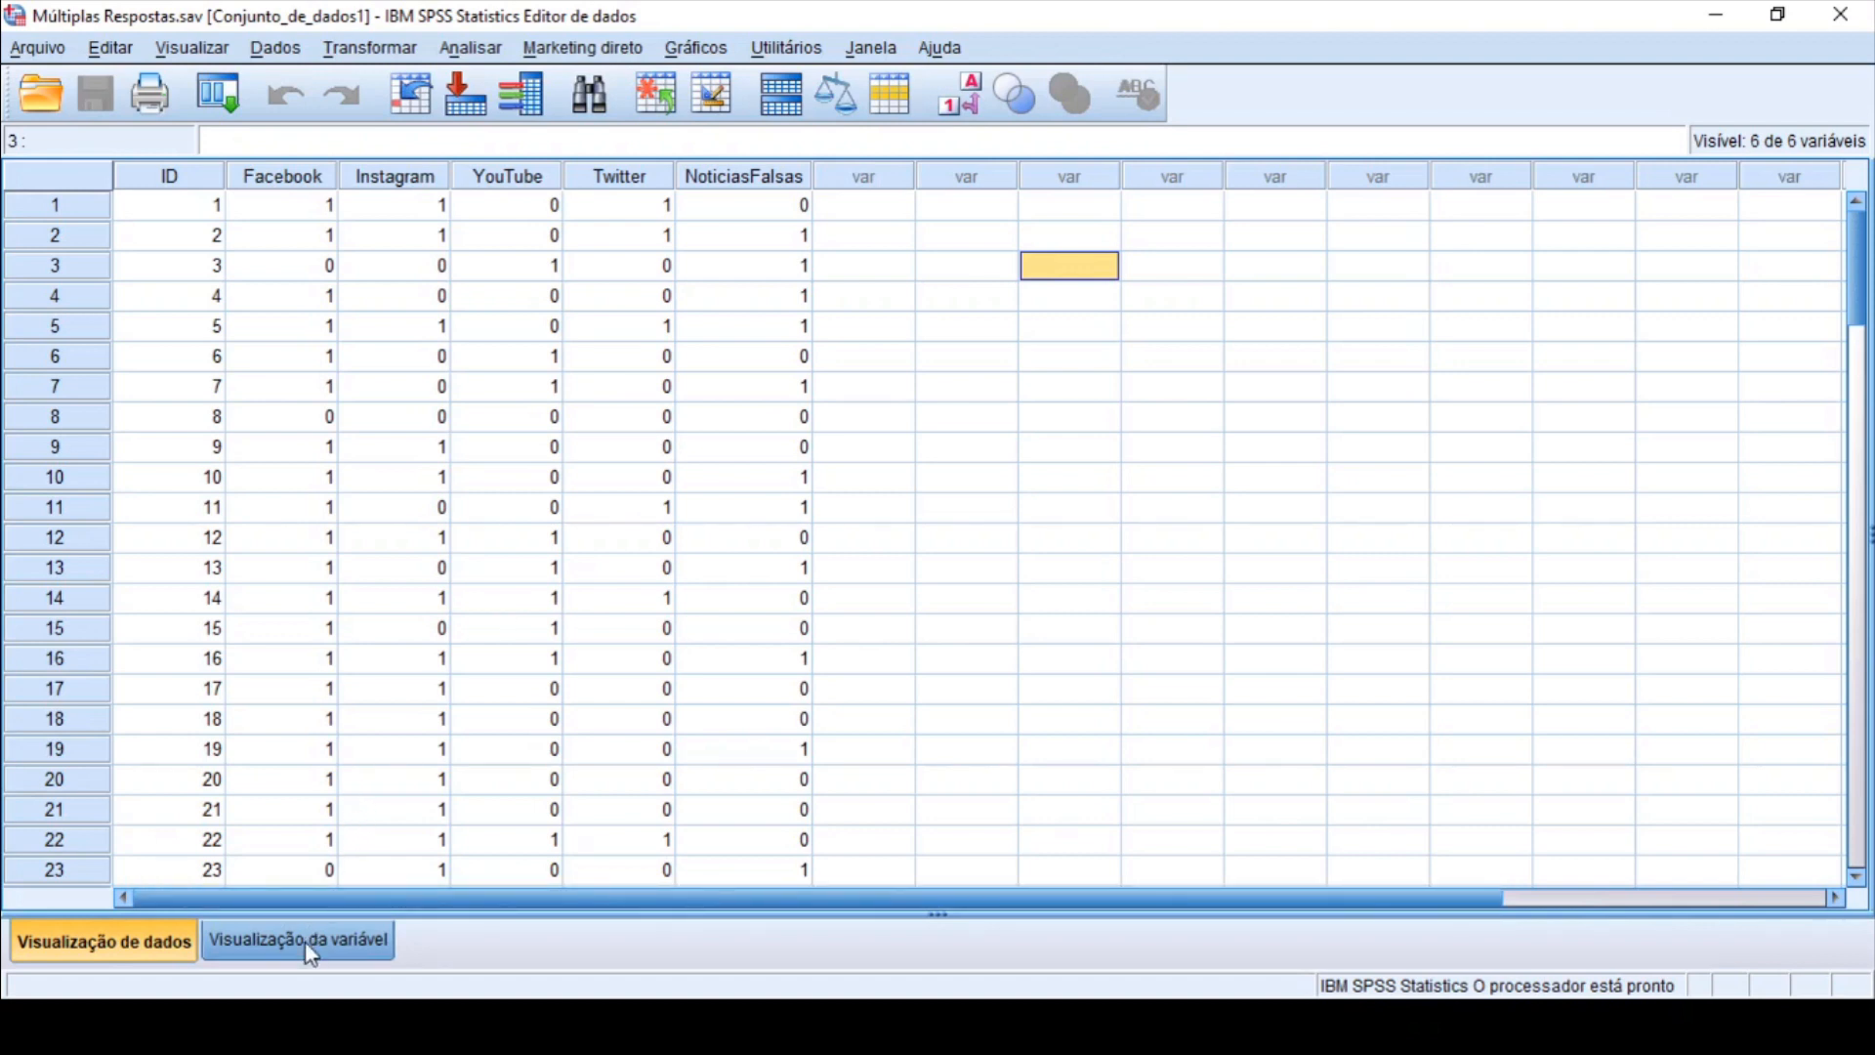
Step: Define the value labels 0 = "Não" and 1 = "Sim" for the Facebook variable
left_click(277, 947)
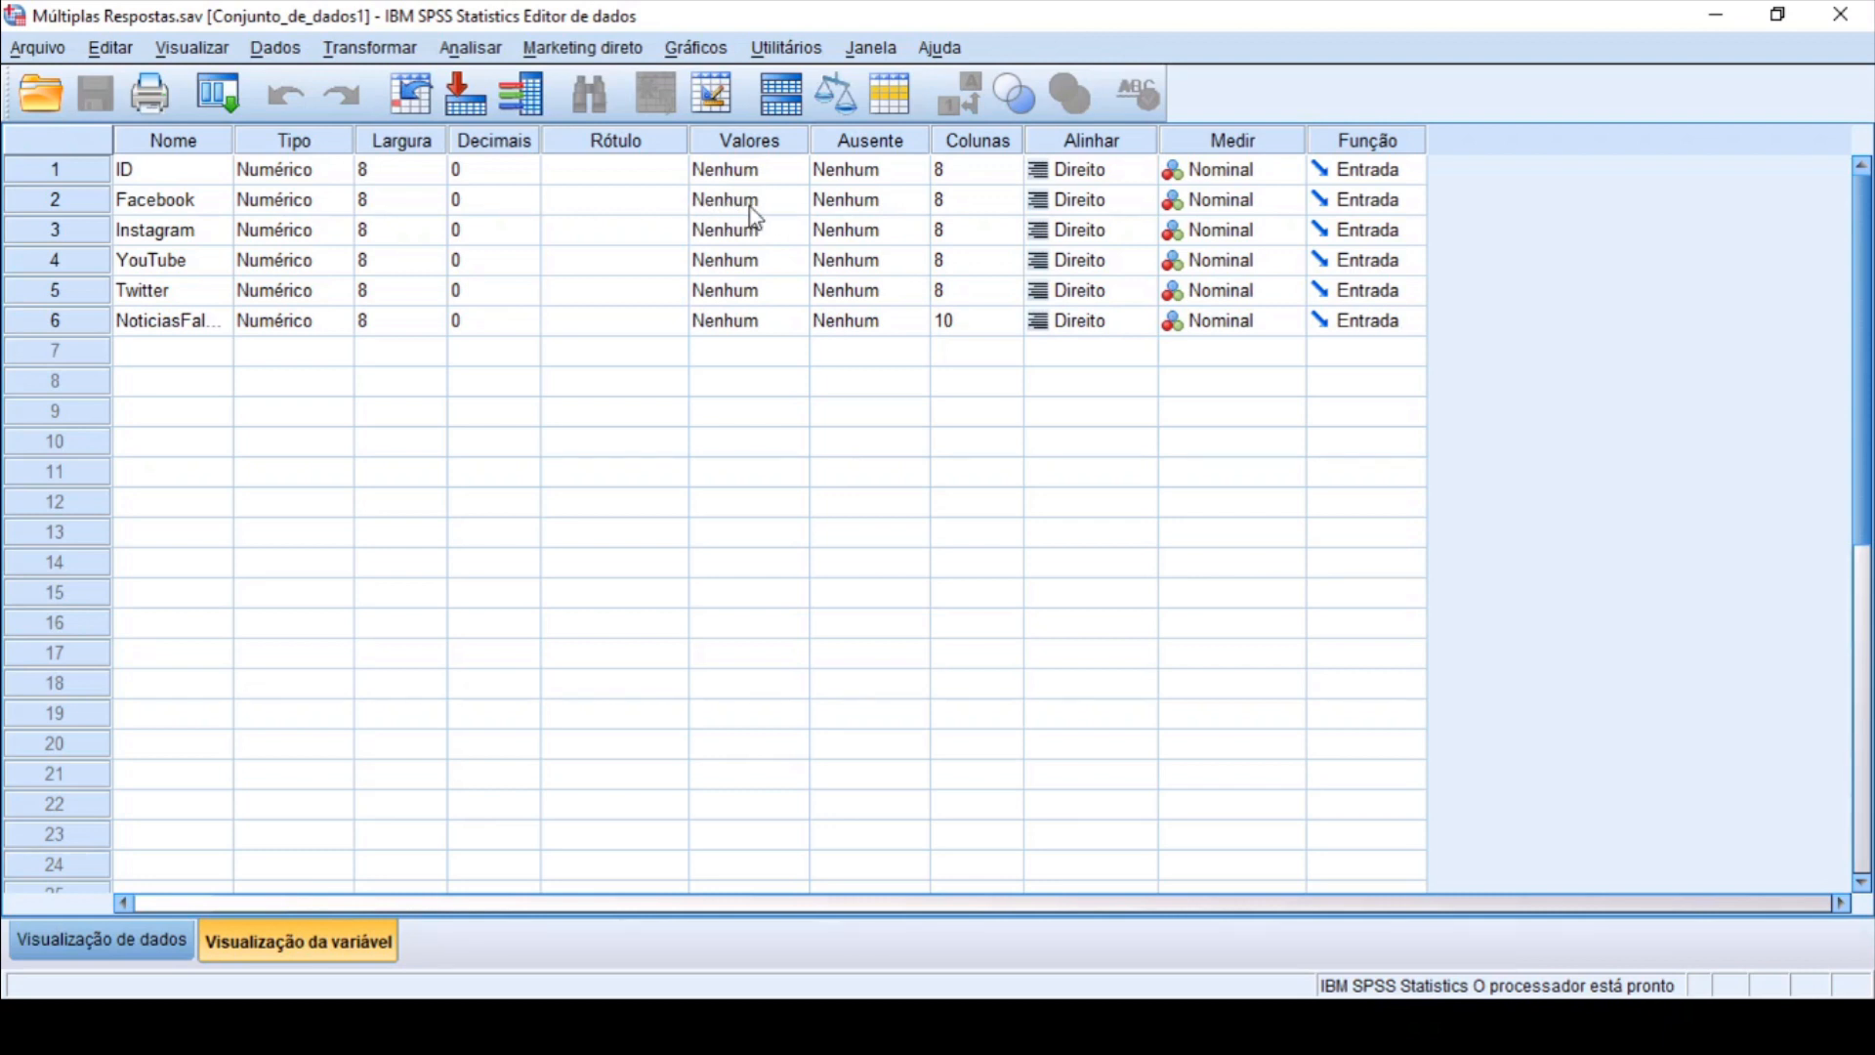
double_click(799, 207)
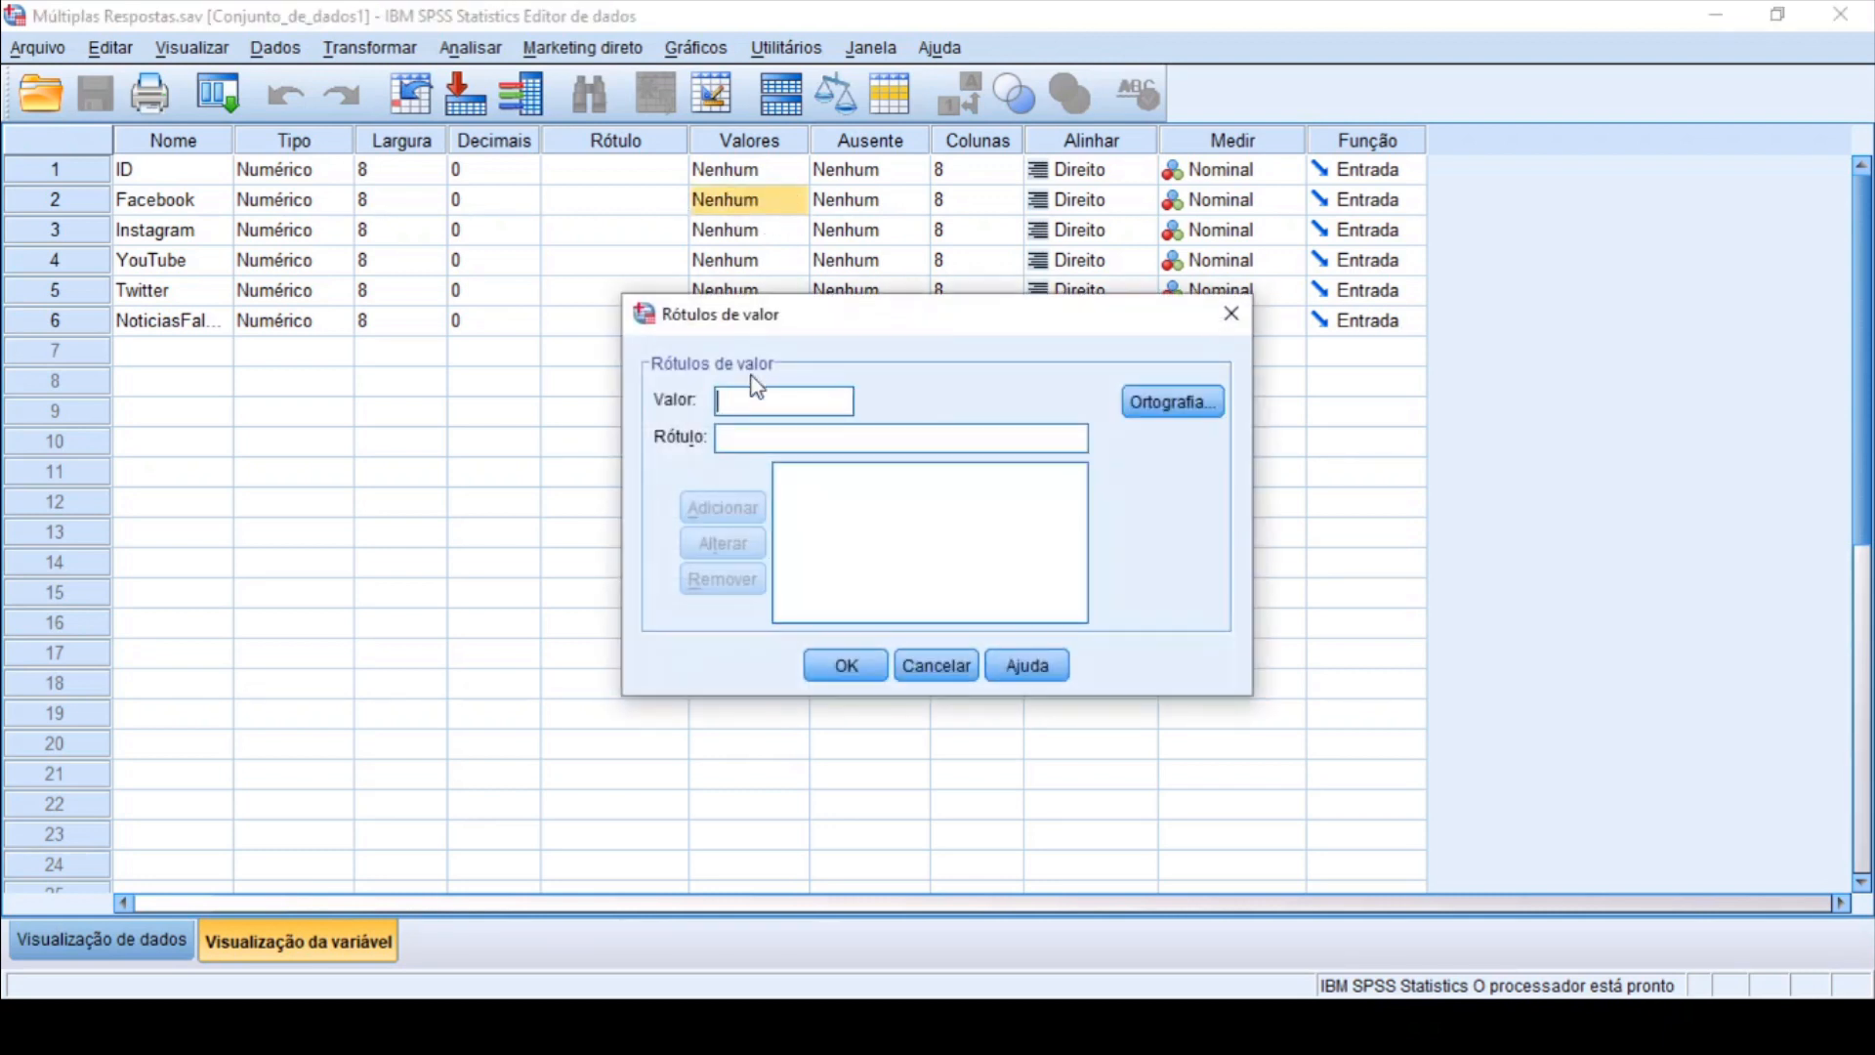
type("0")
key("Tab")
type("Não")
left_click(735, 508)
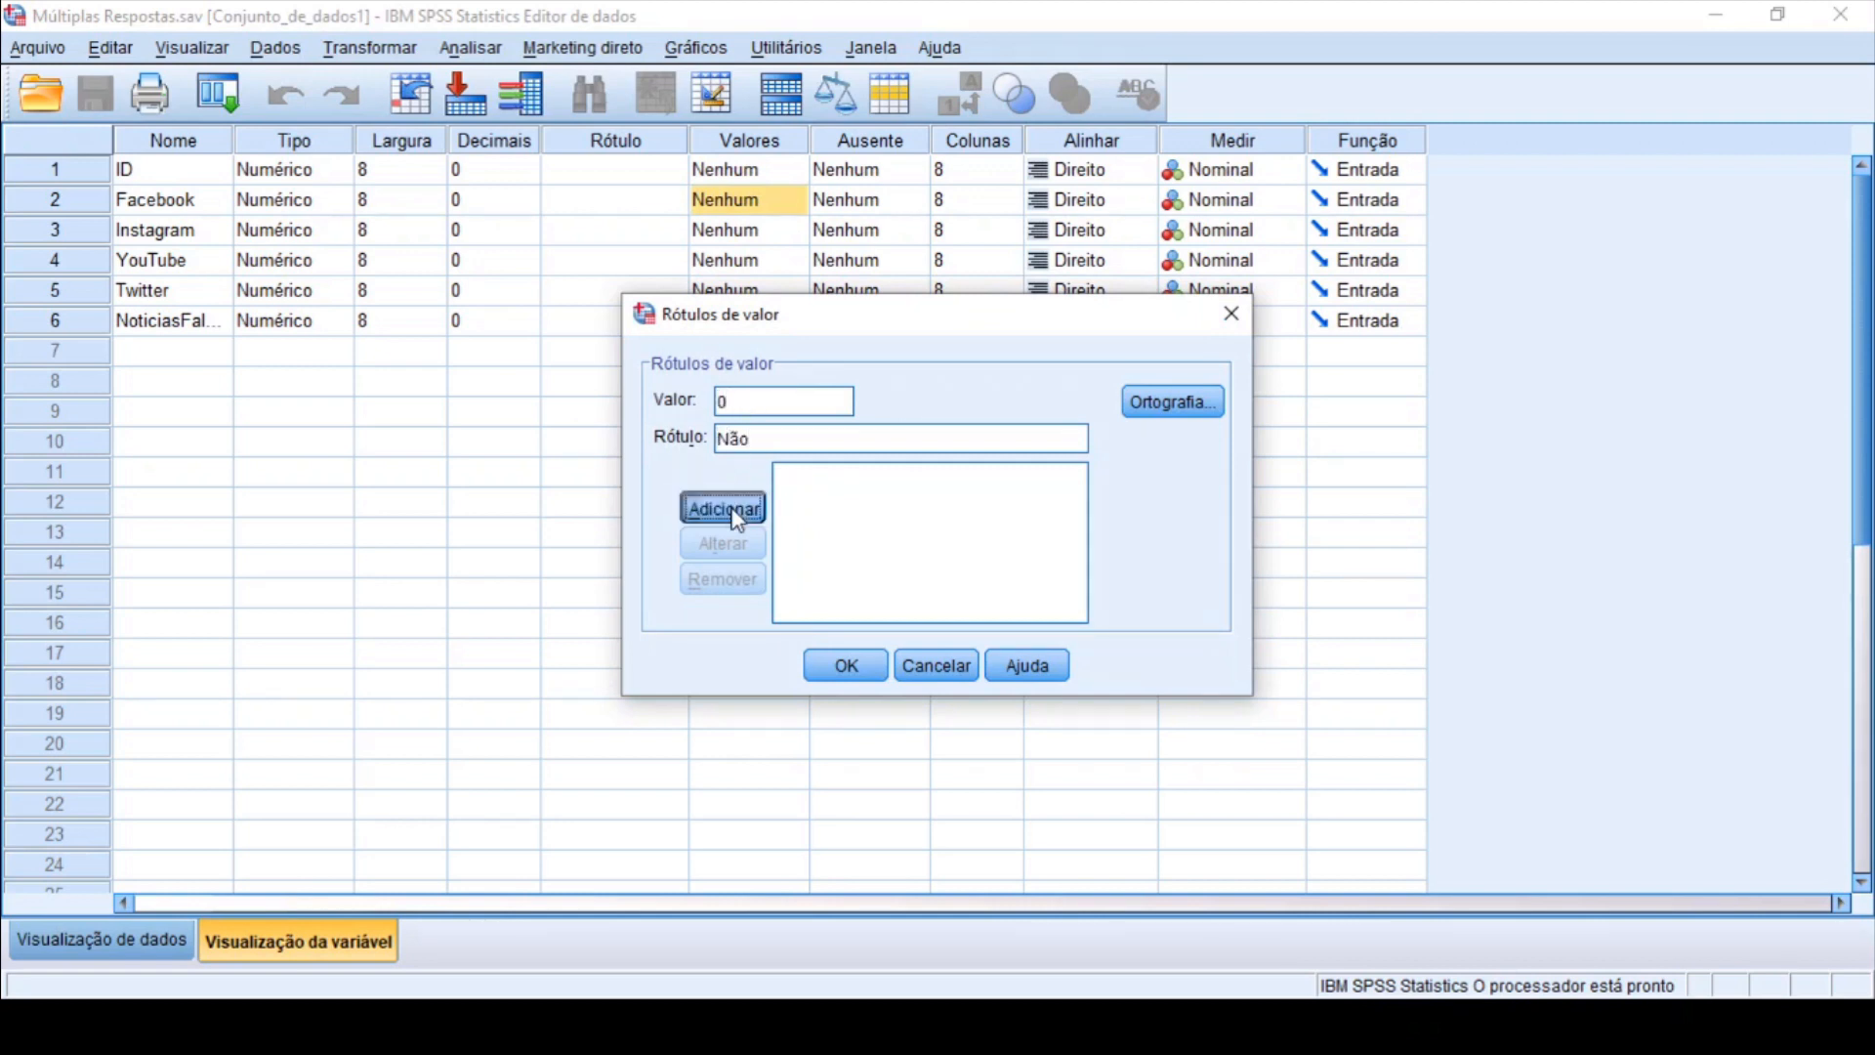
type("1Sim")
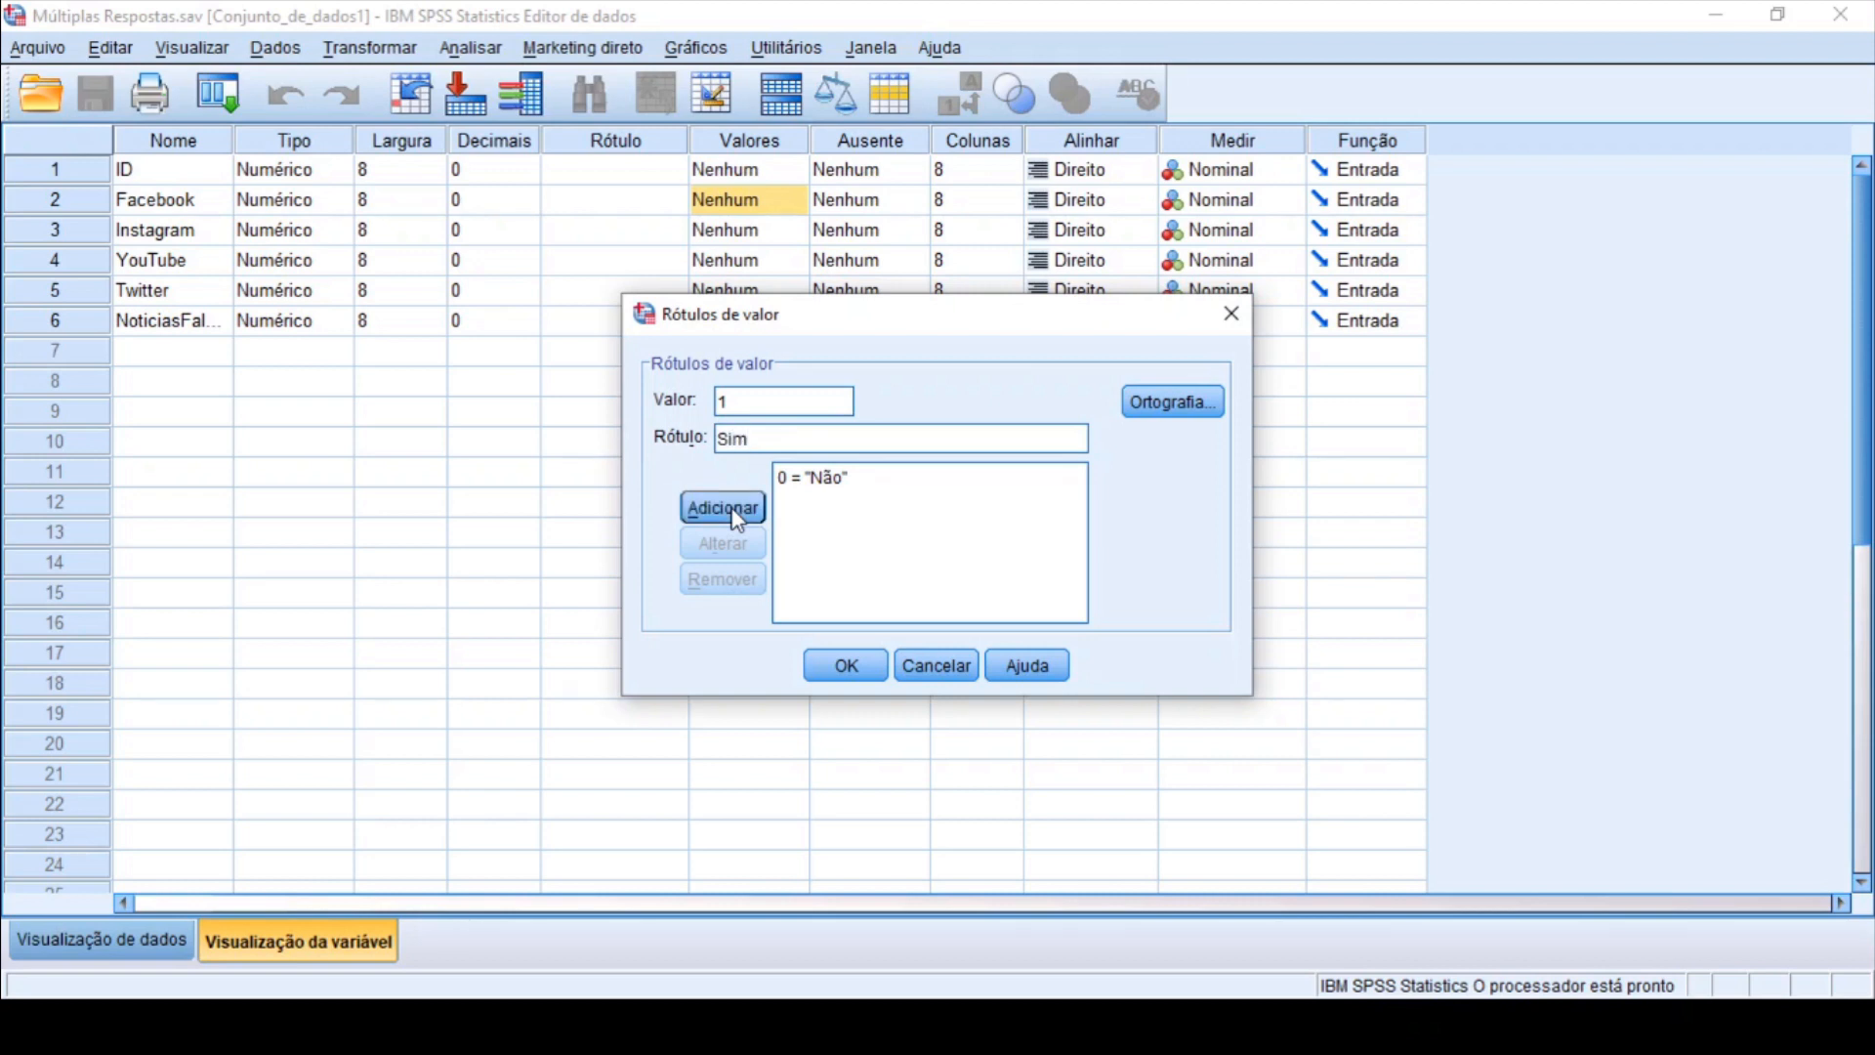
left_click(735, 508)
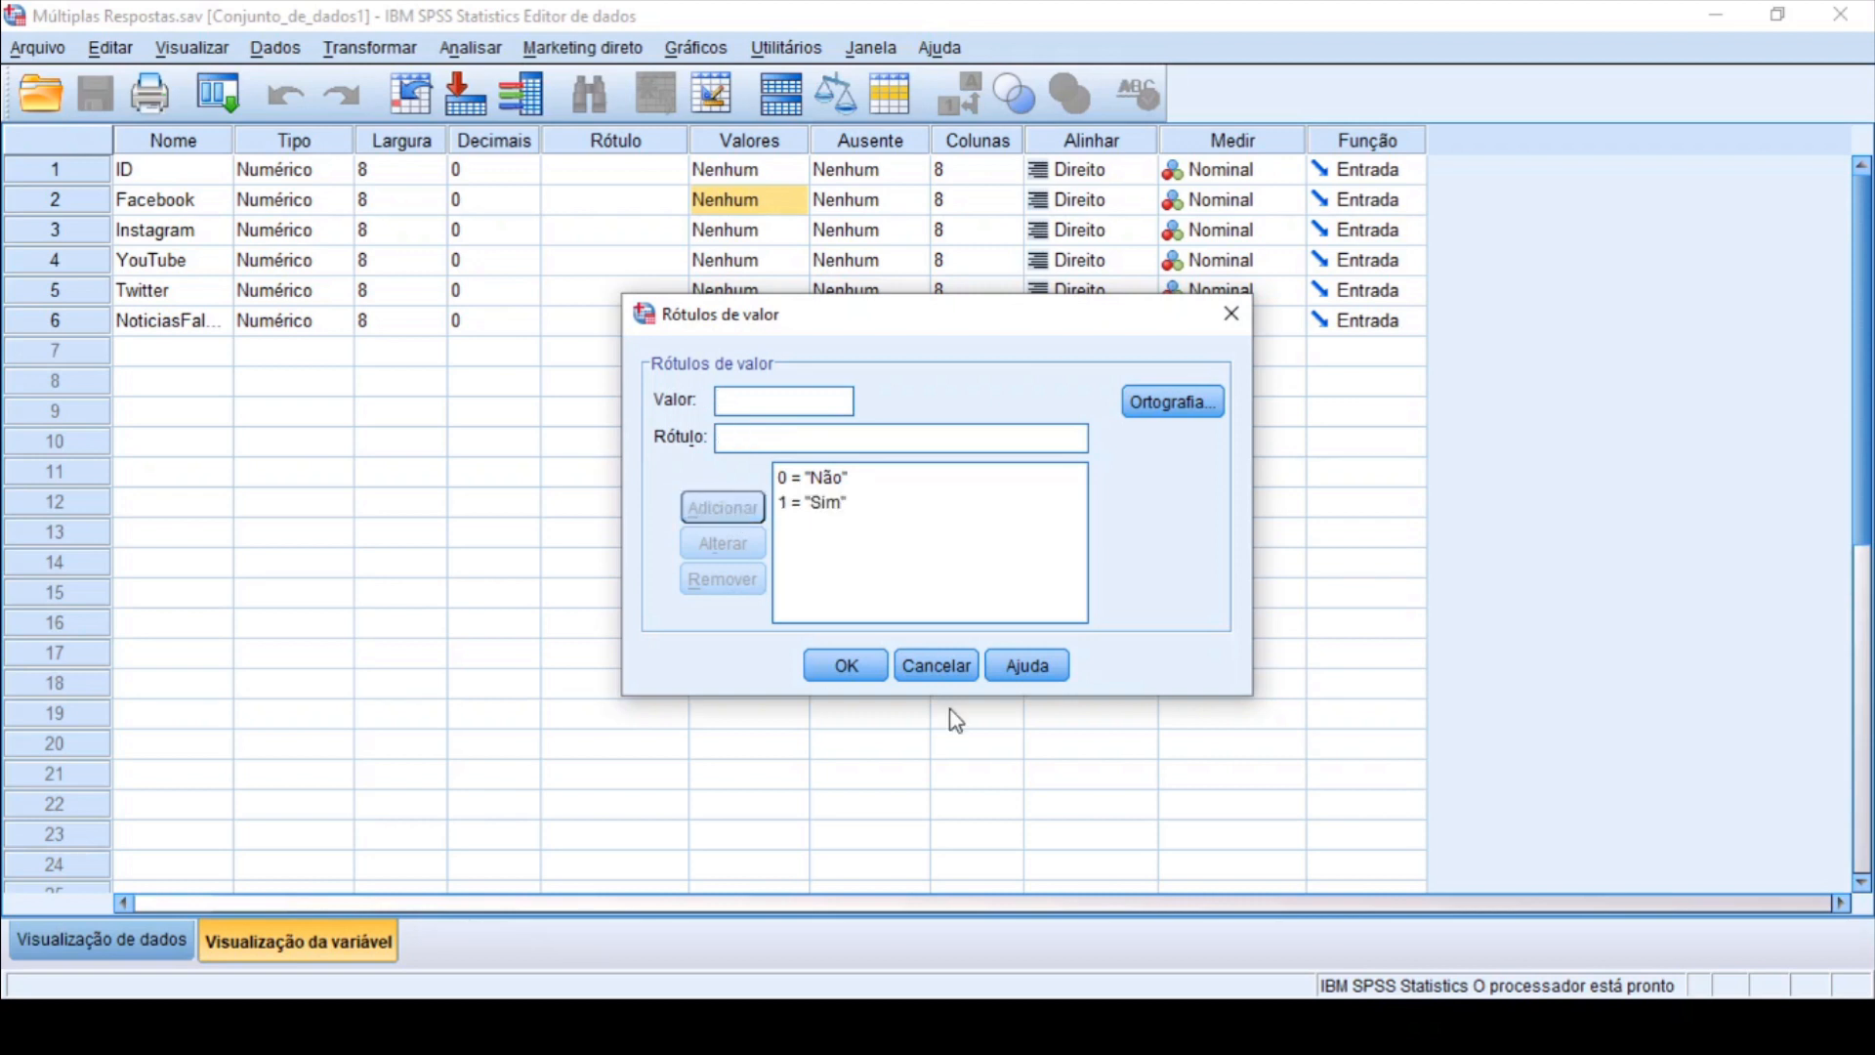
left_click(862, 668)
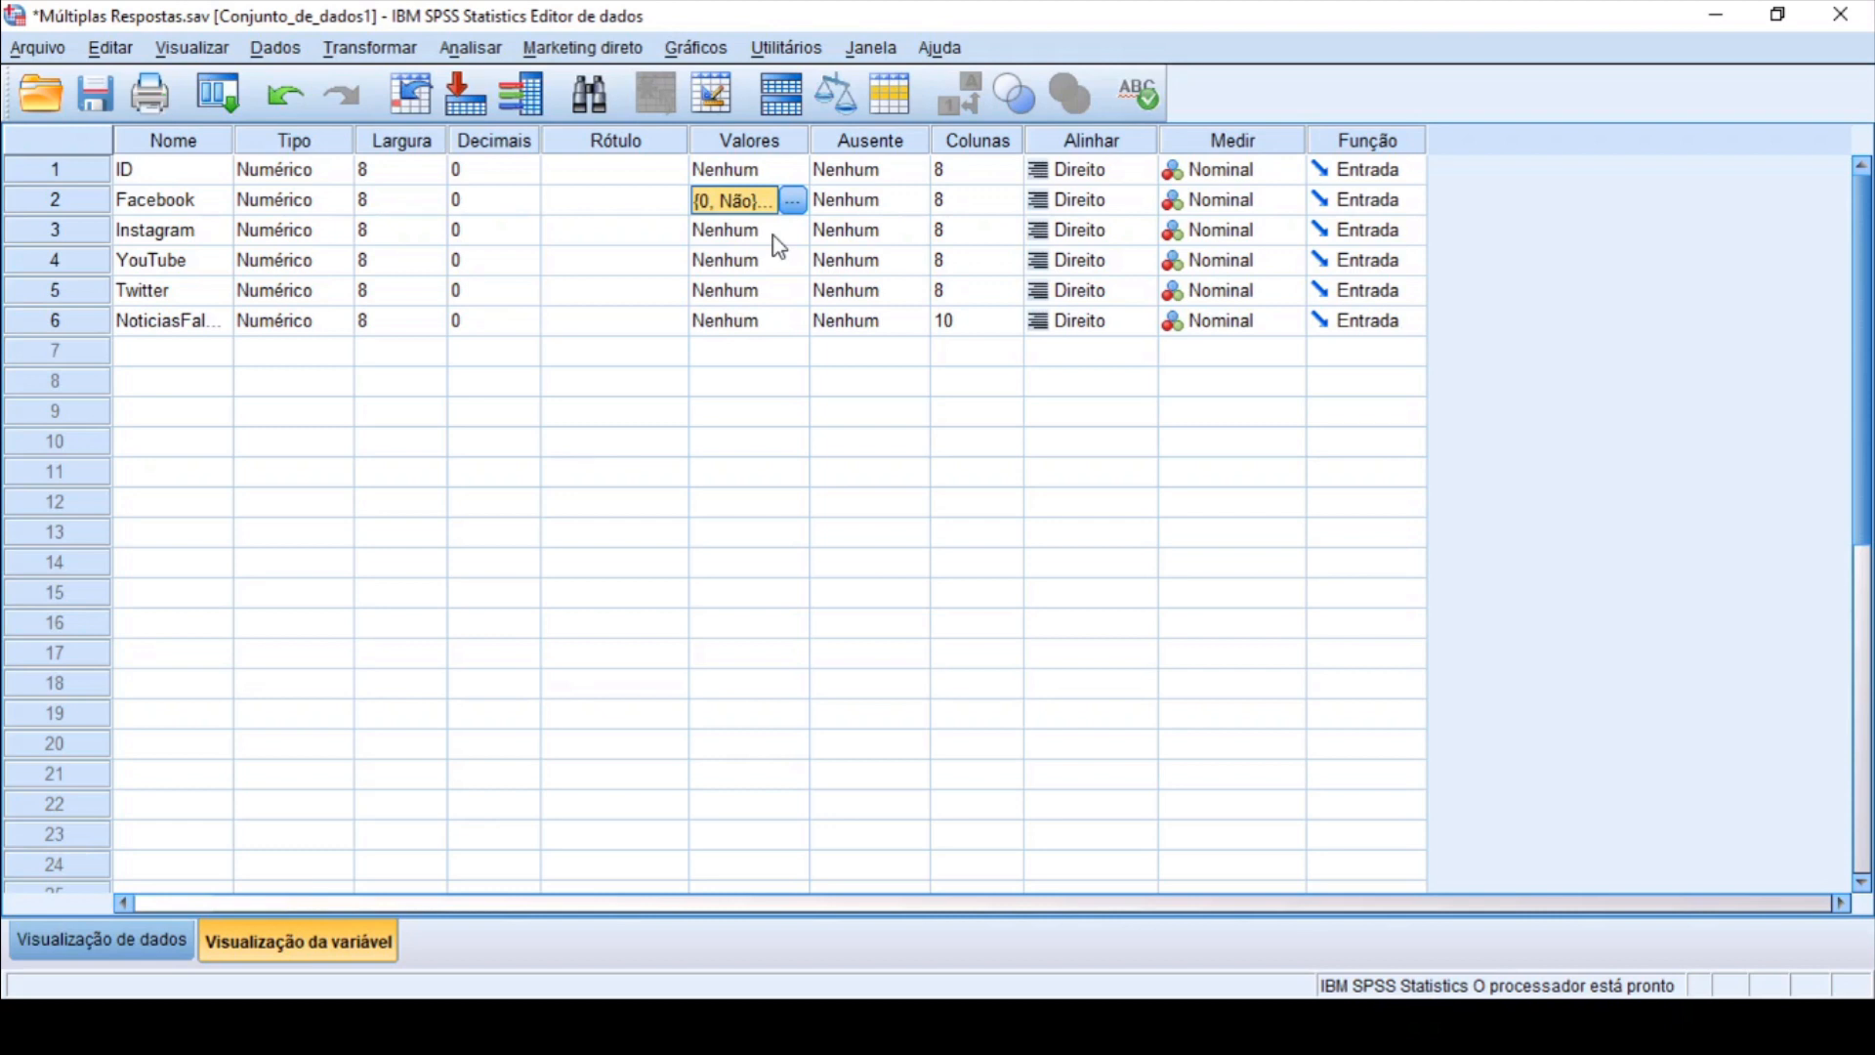
Step: Apply Facebook's value labels to Instagram, YouTube, Twitter and NoticiasFalsas, and display value labels instead of codes in the data view
left_click_drag(775, 237, 778, 332)
key("ctrl+v")
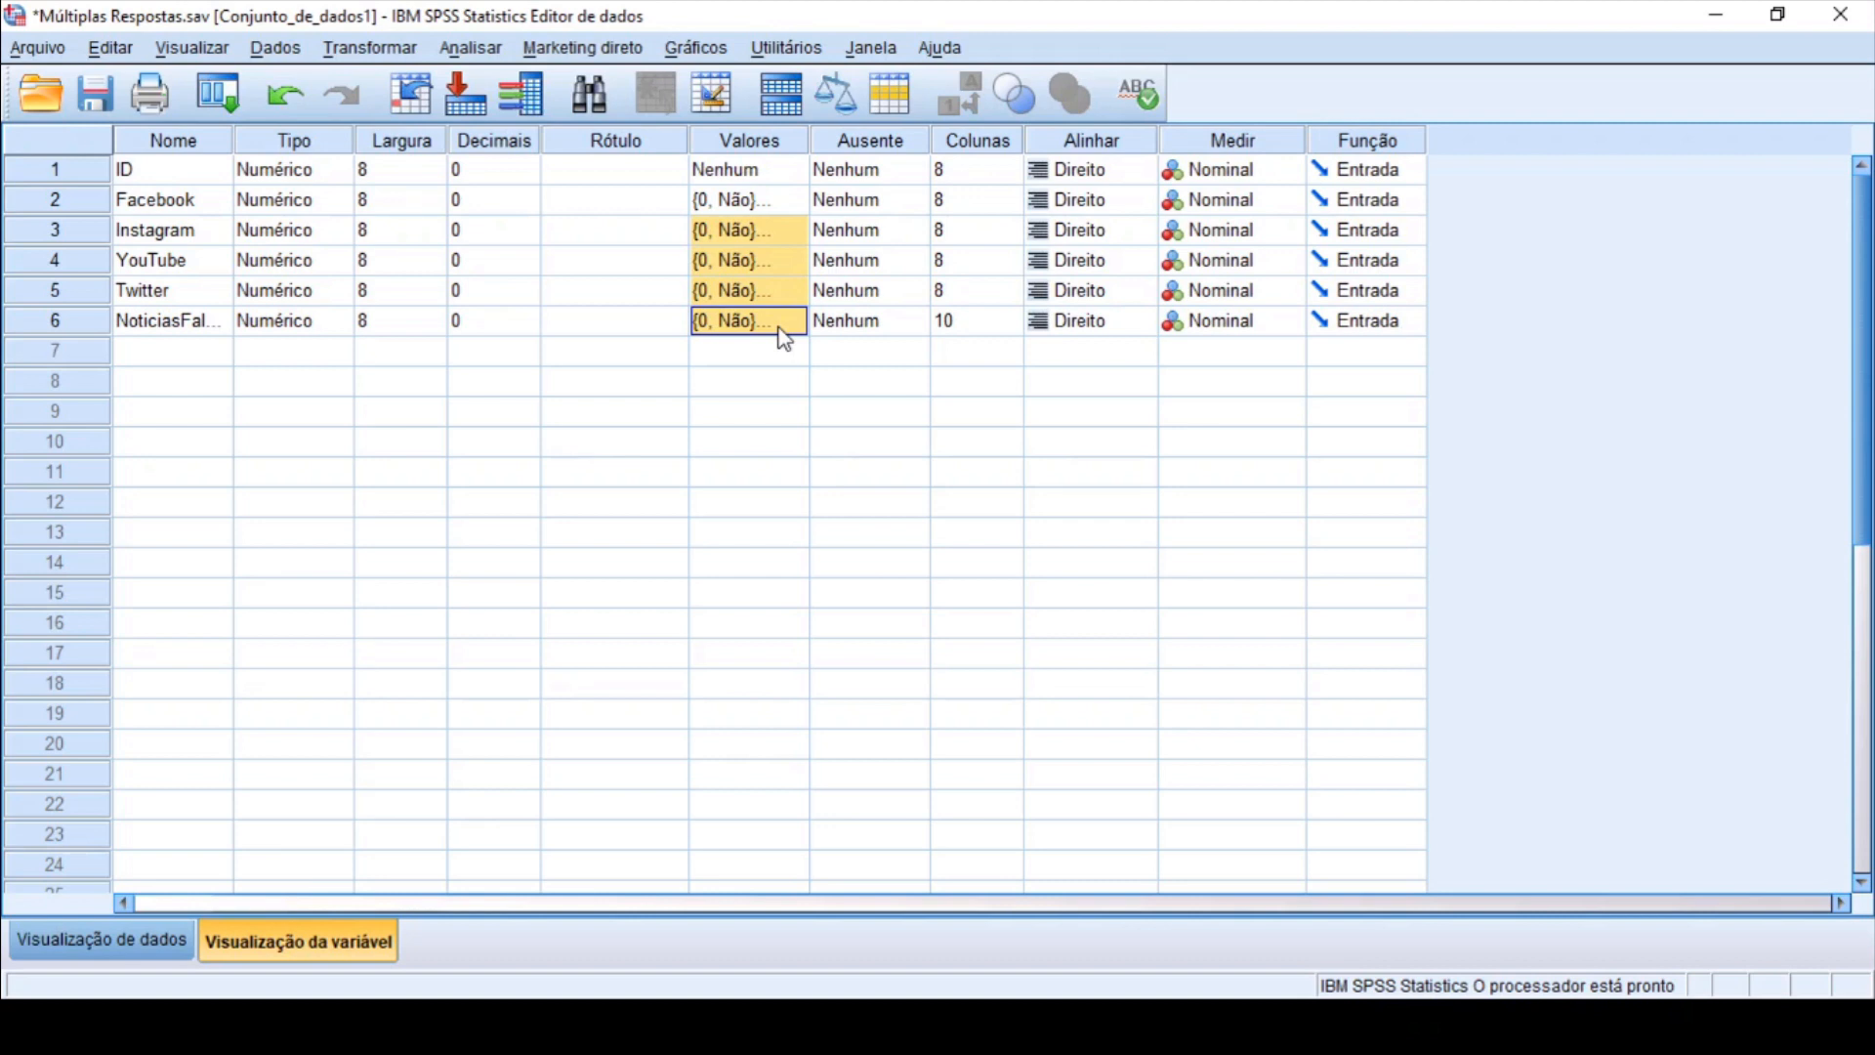
left_click(106, 949)
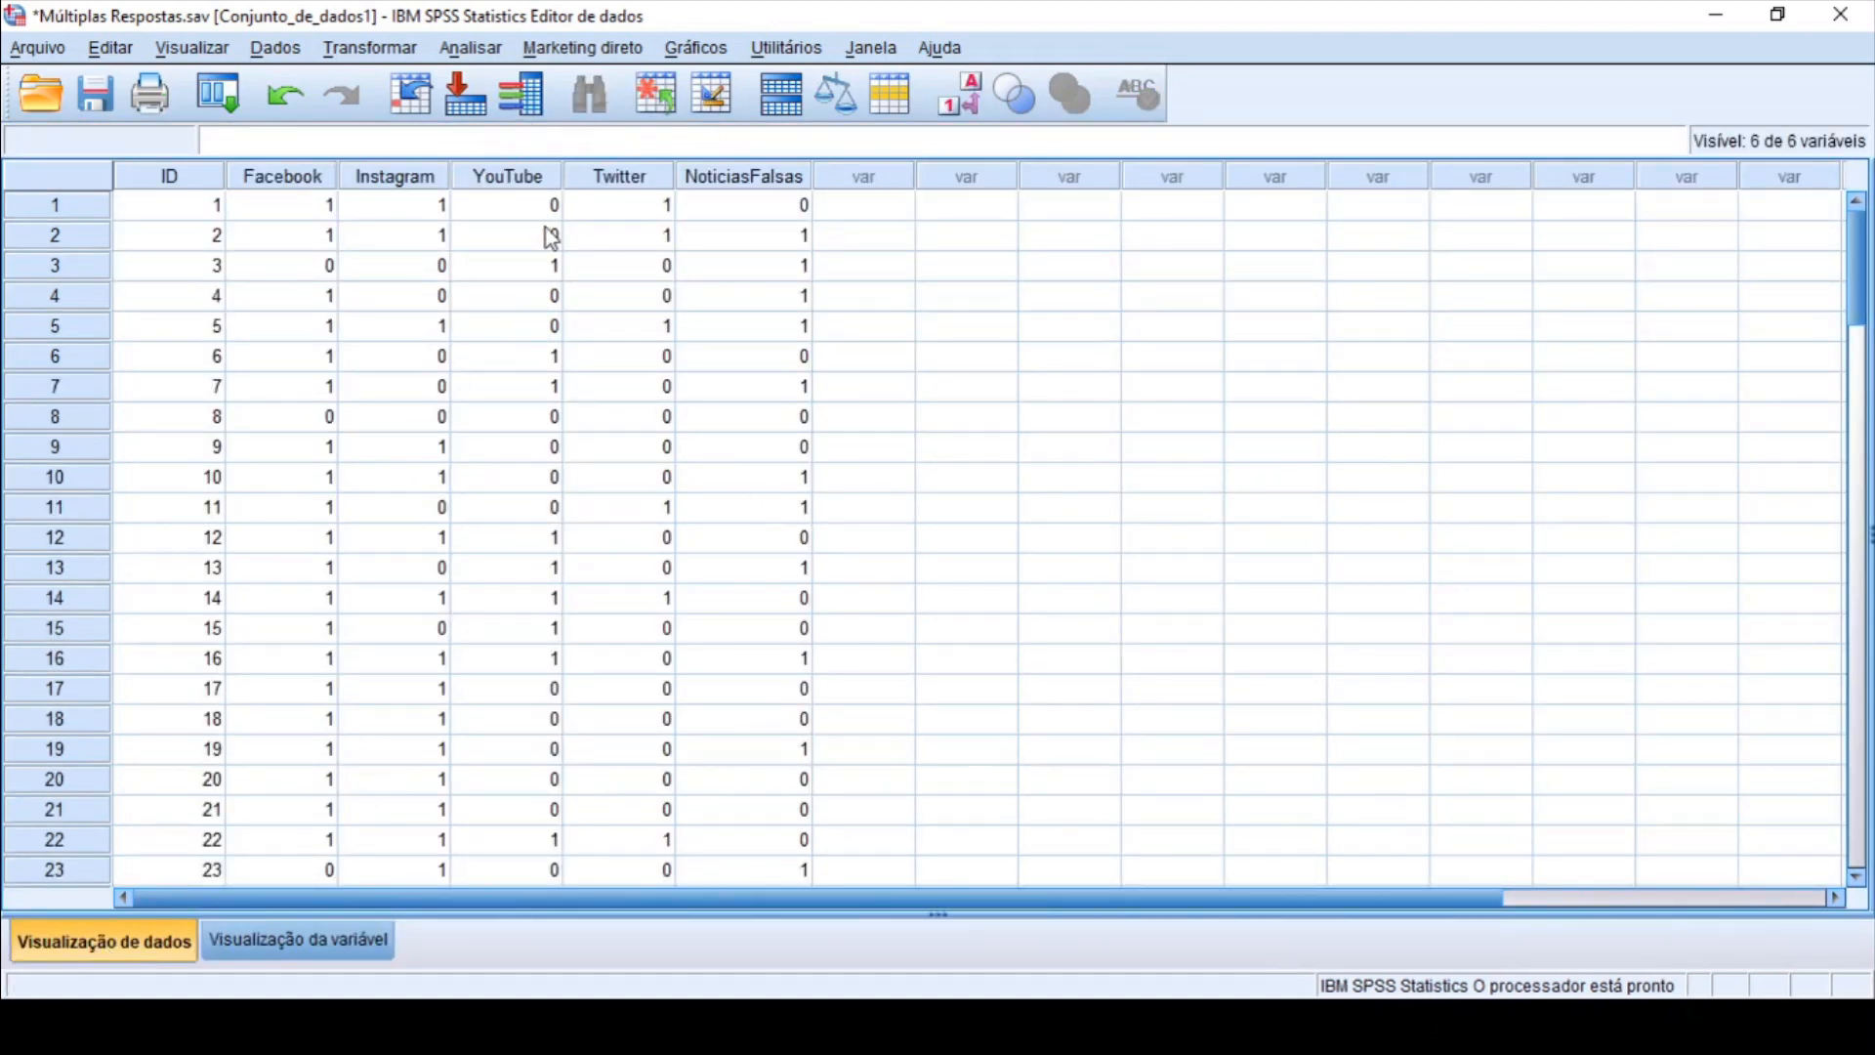
left_click(968, 97)
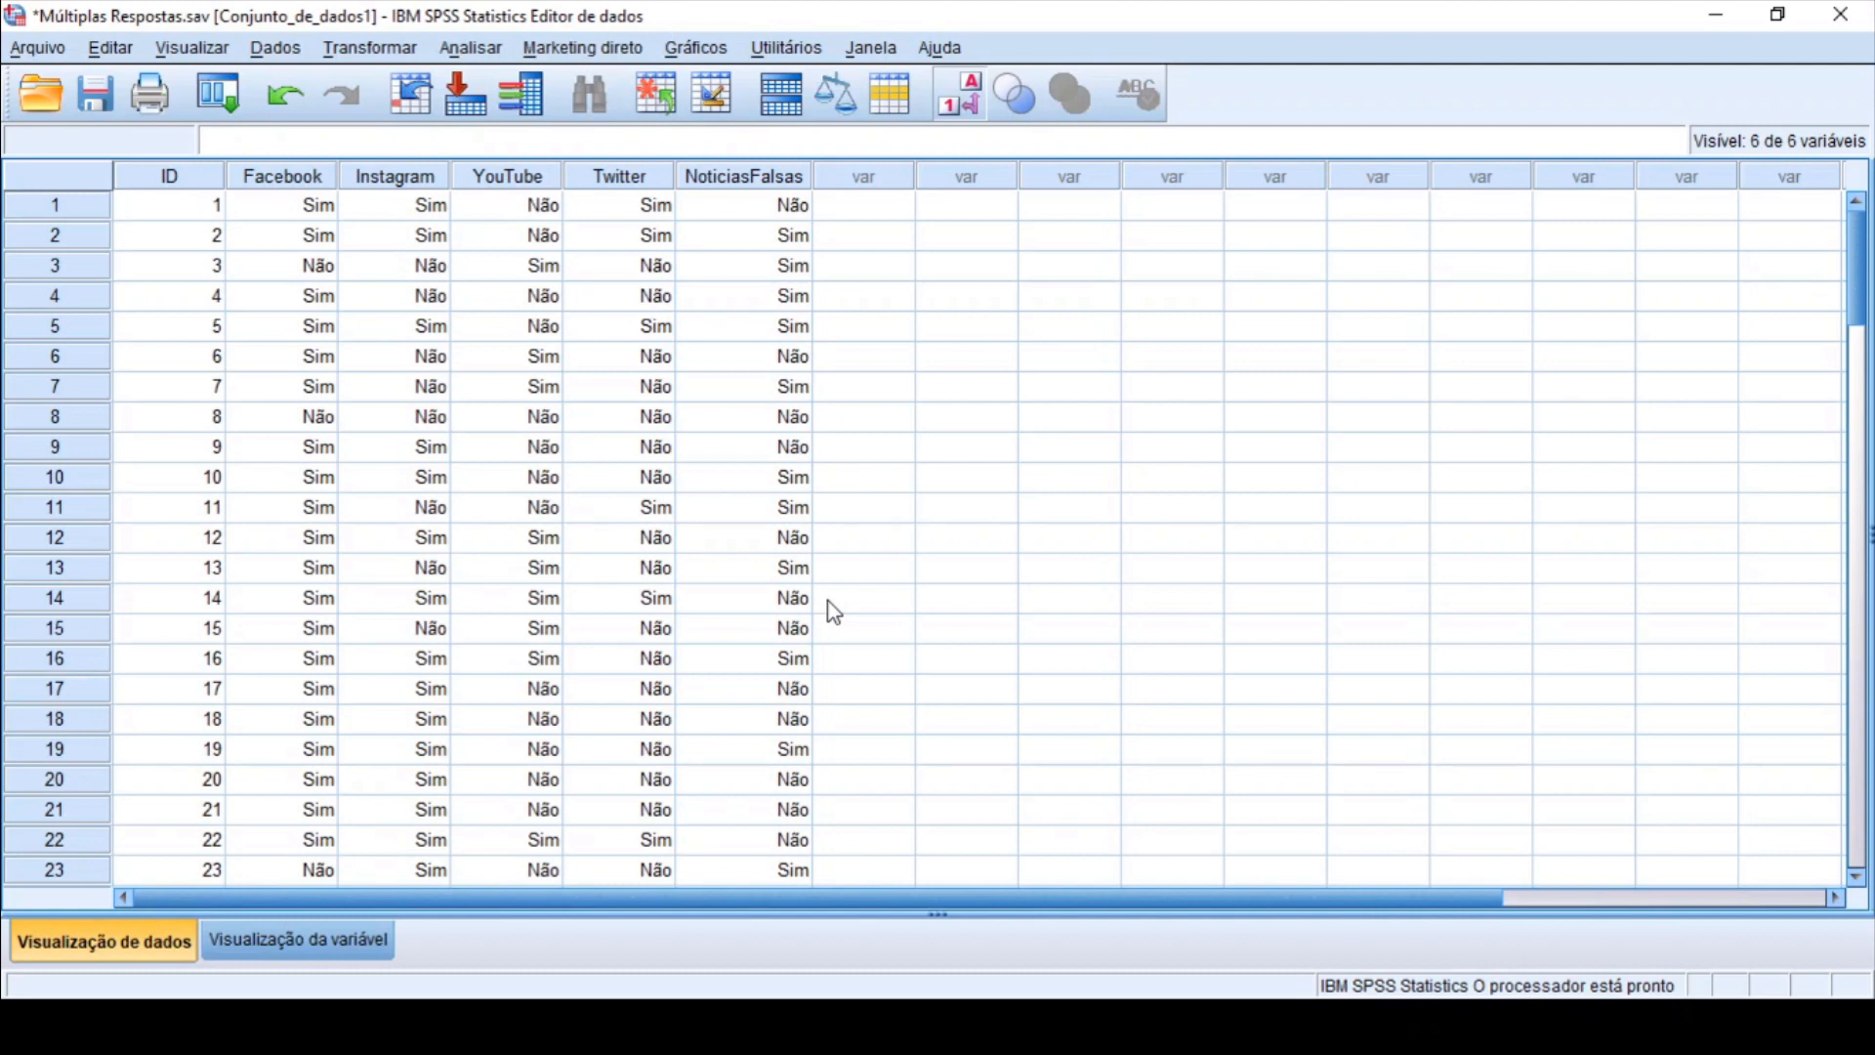
Step: Start defining a multiple response set that contains the variables Facebook, Instagram, YouTube and Twitter
left_click(473, 48)
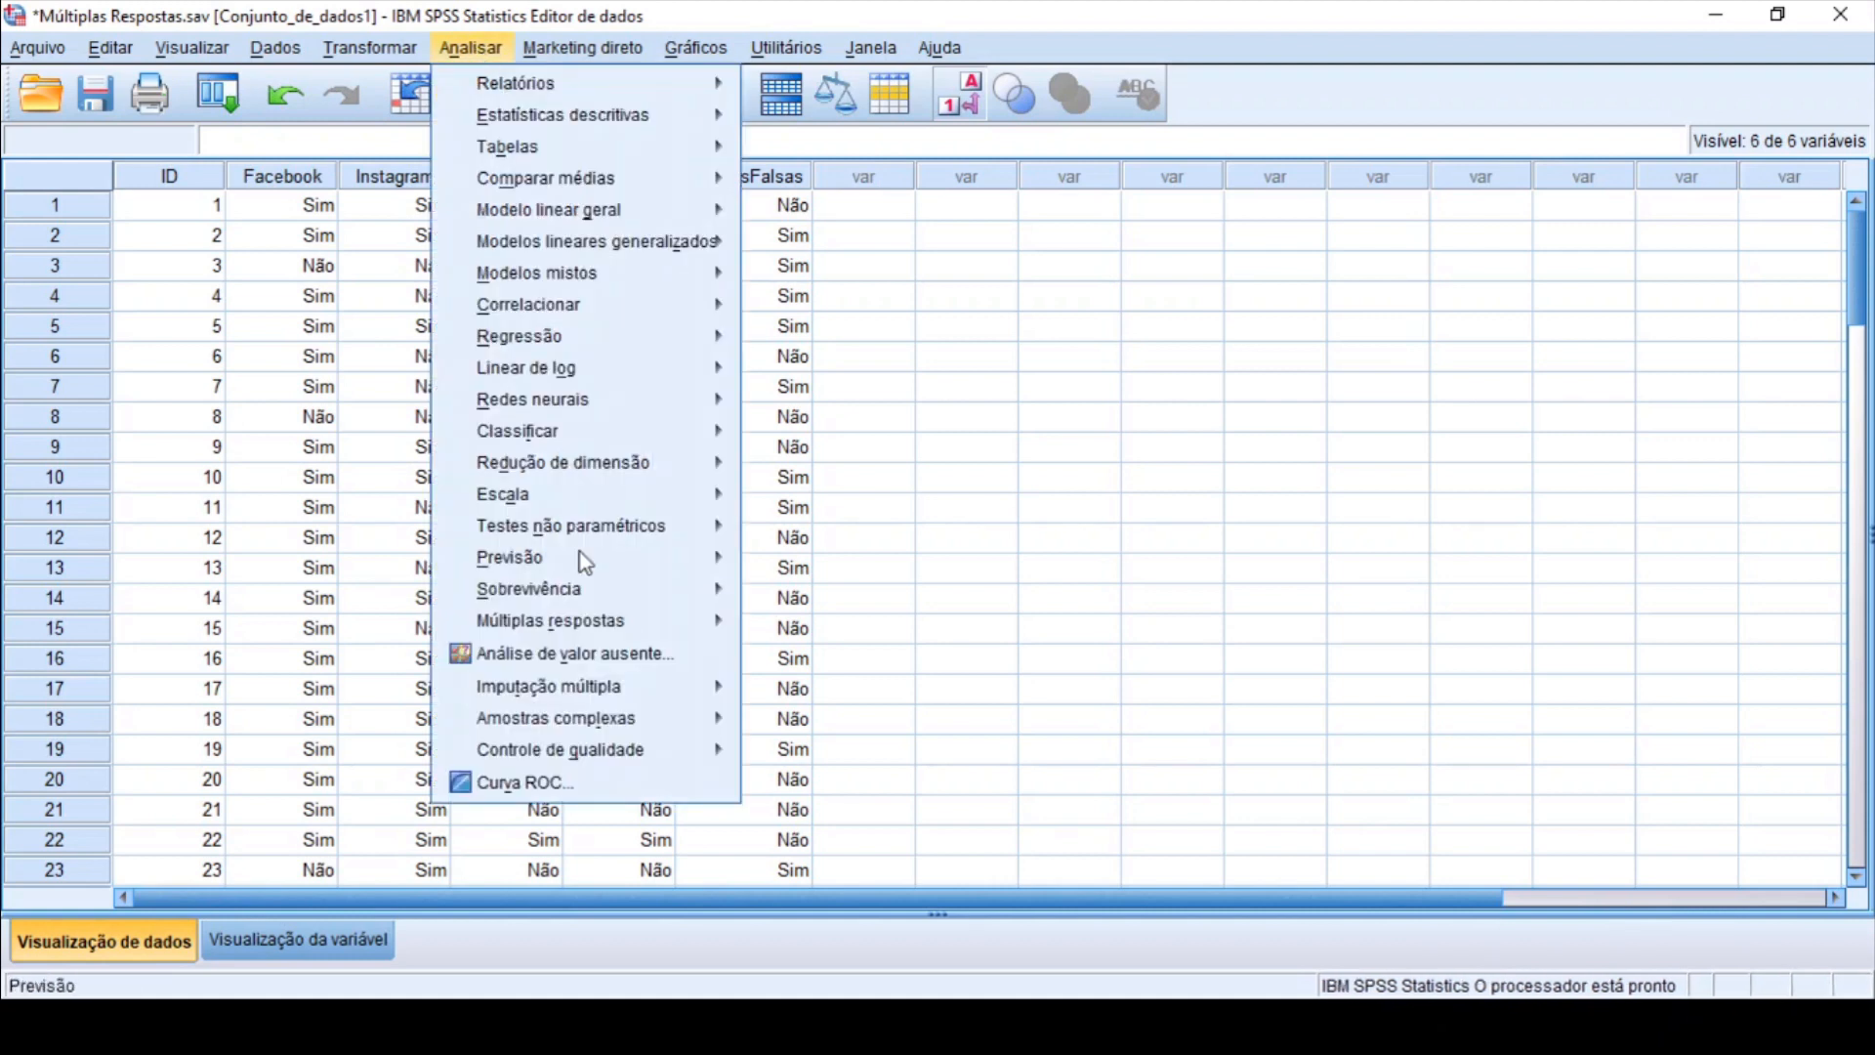
mouse_move(582, 627)
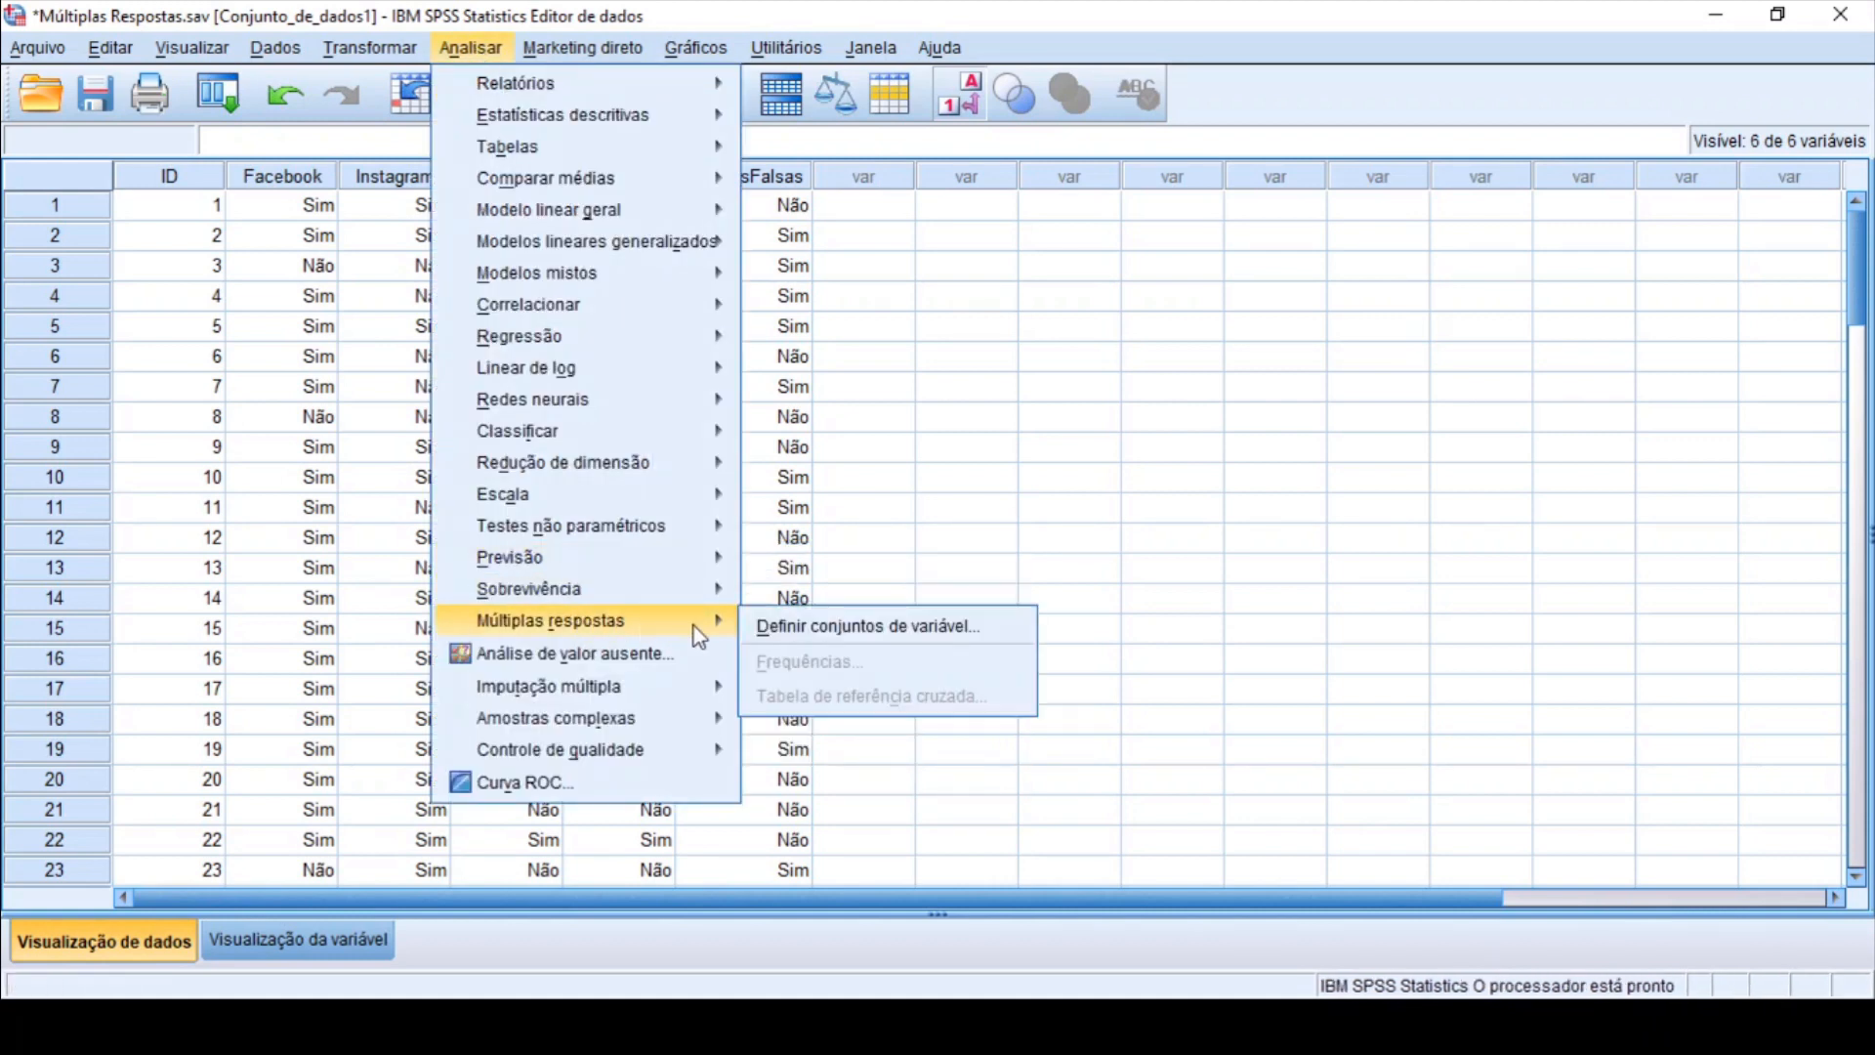
left_click(818, 628)
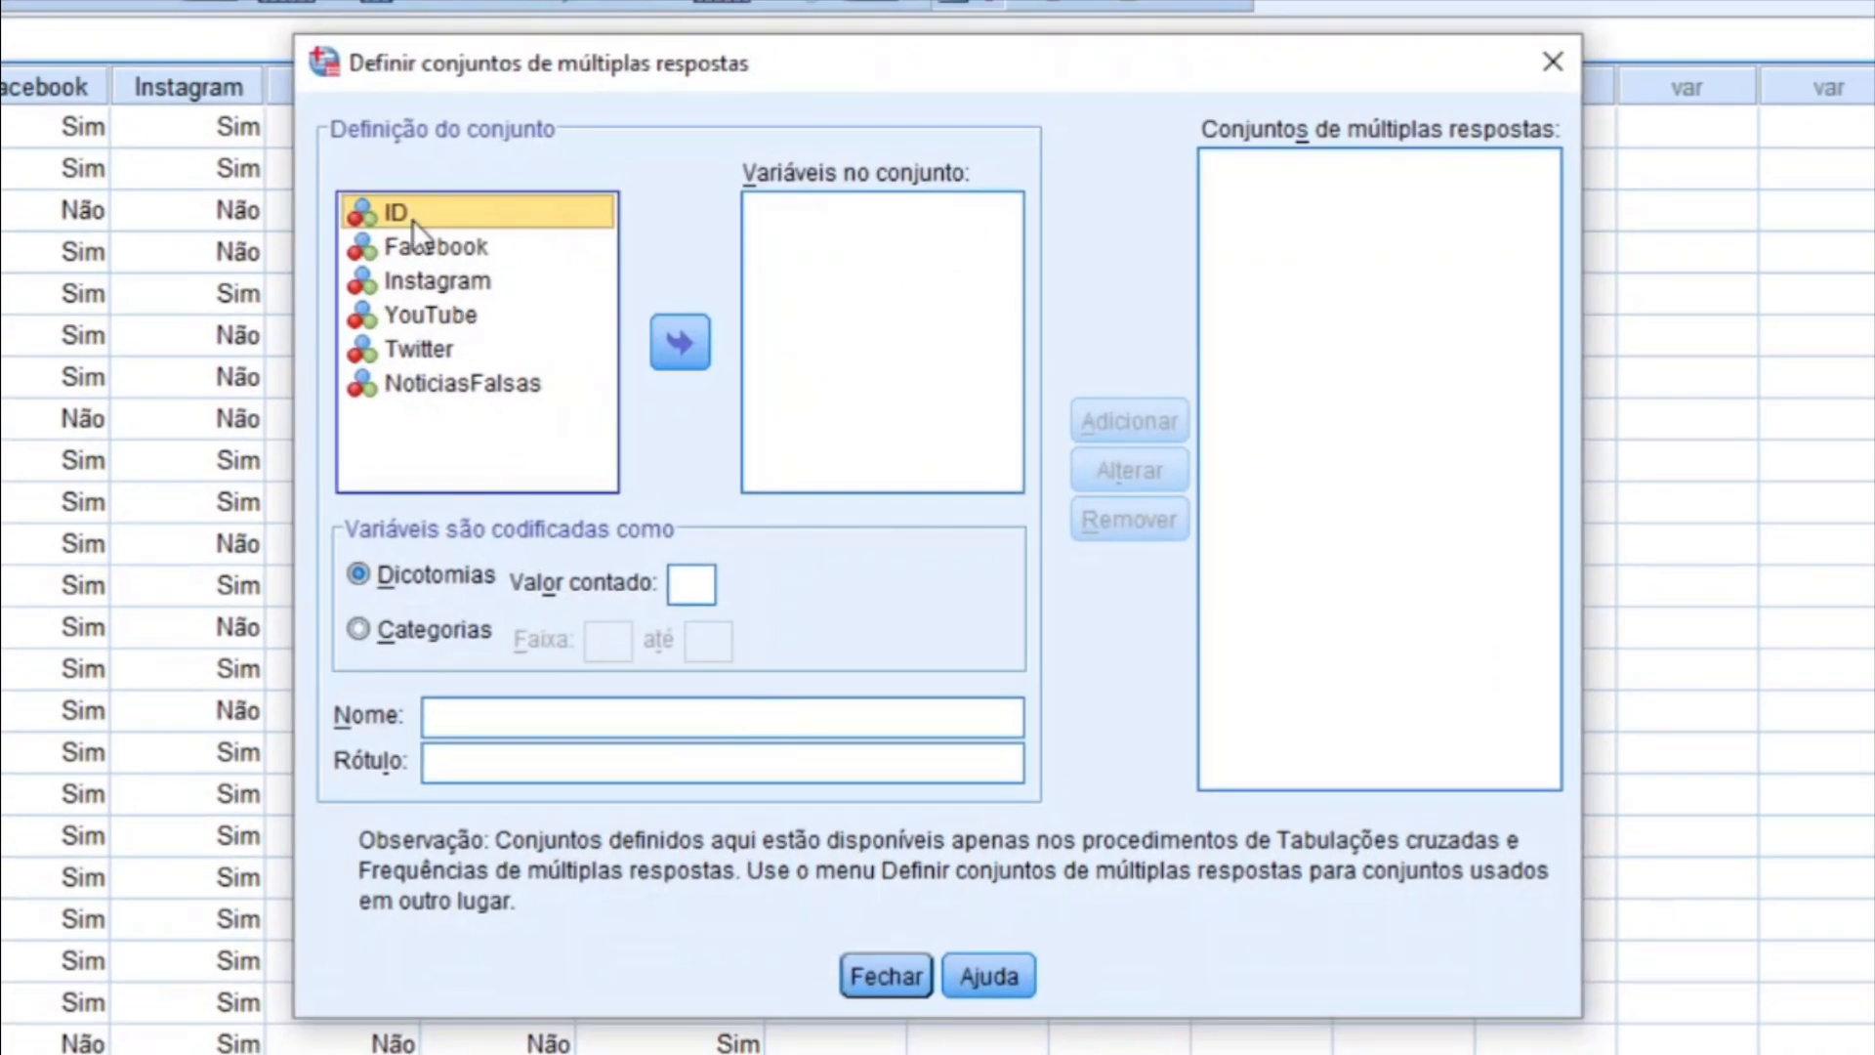
left_click(426, 256)
key("shift+Down")
key("shift+Down")
key("shift+Down")
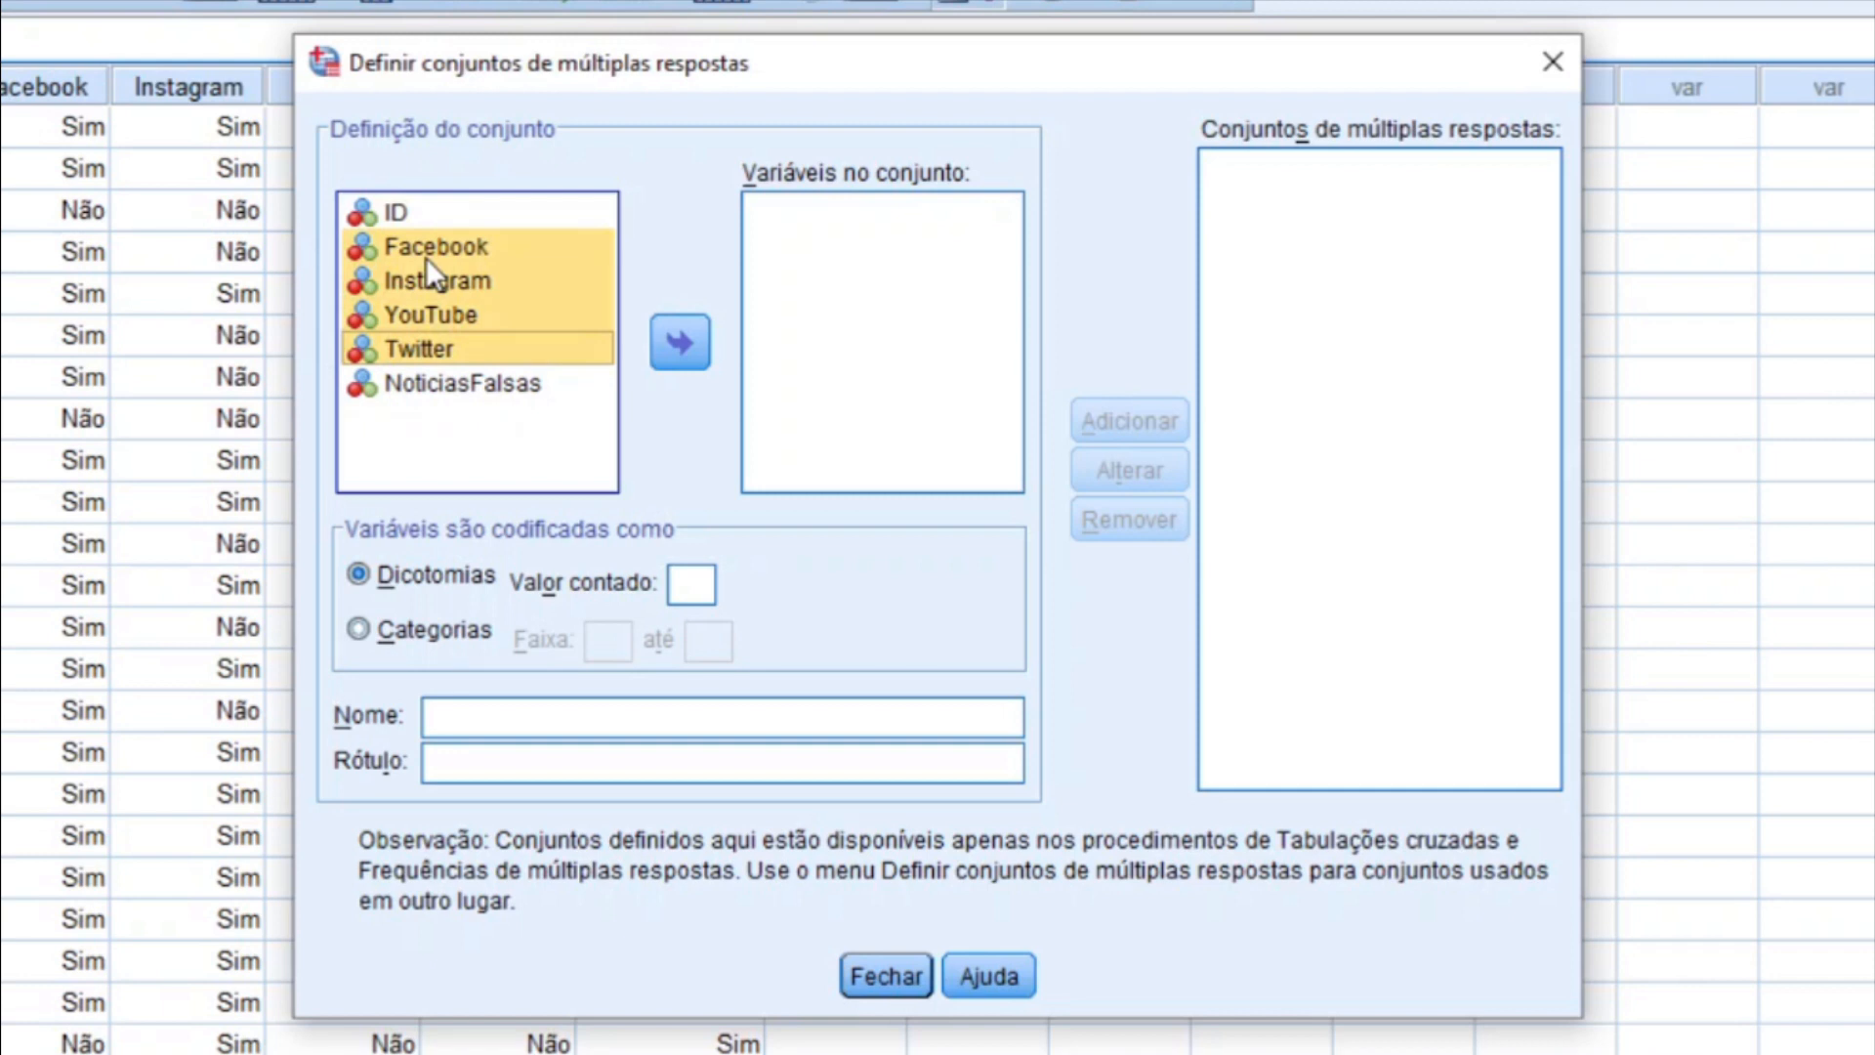
left_click(672, 339)
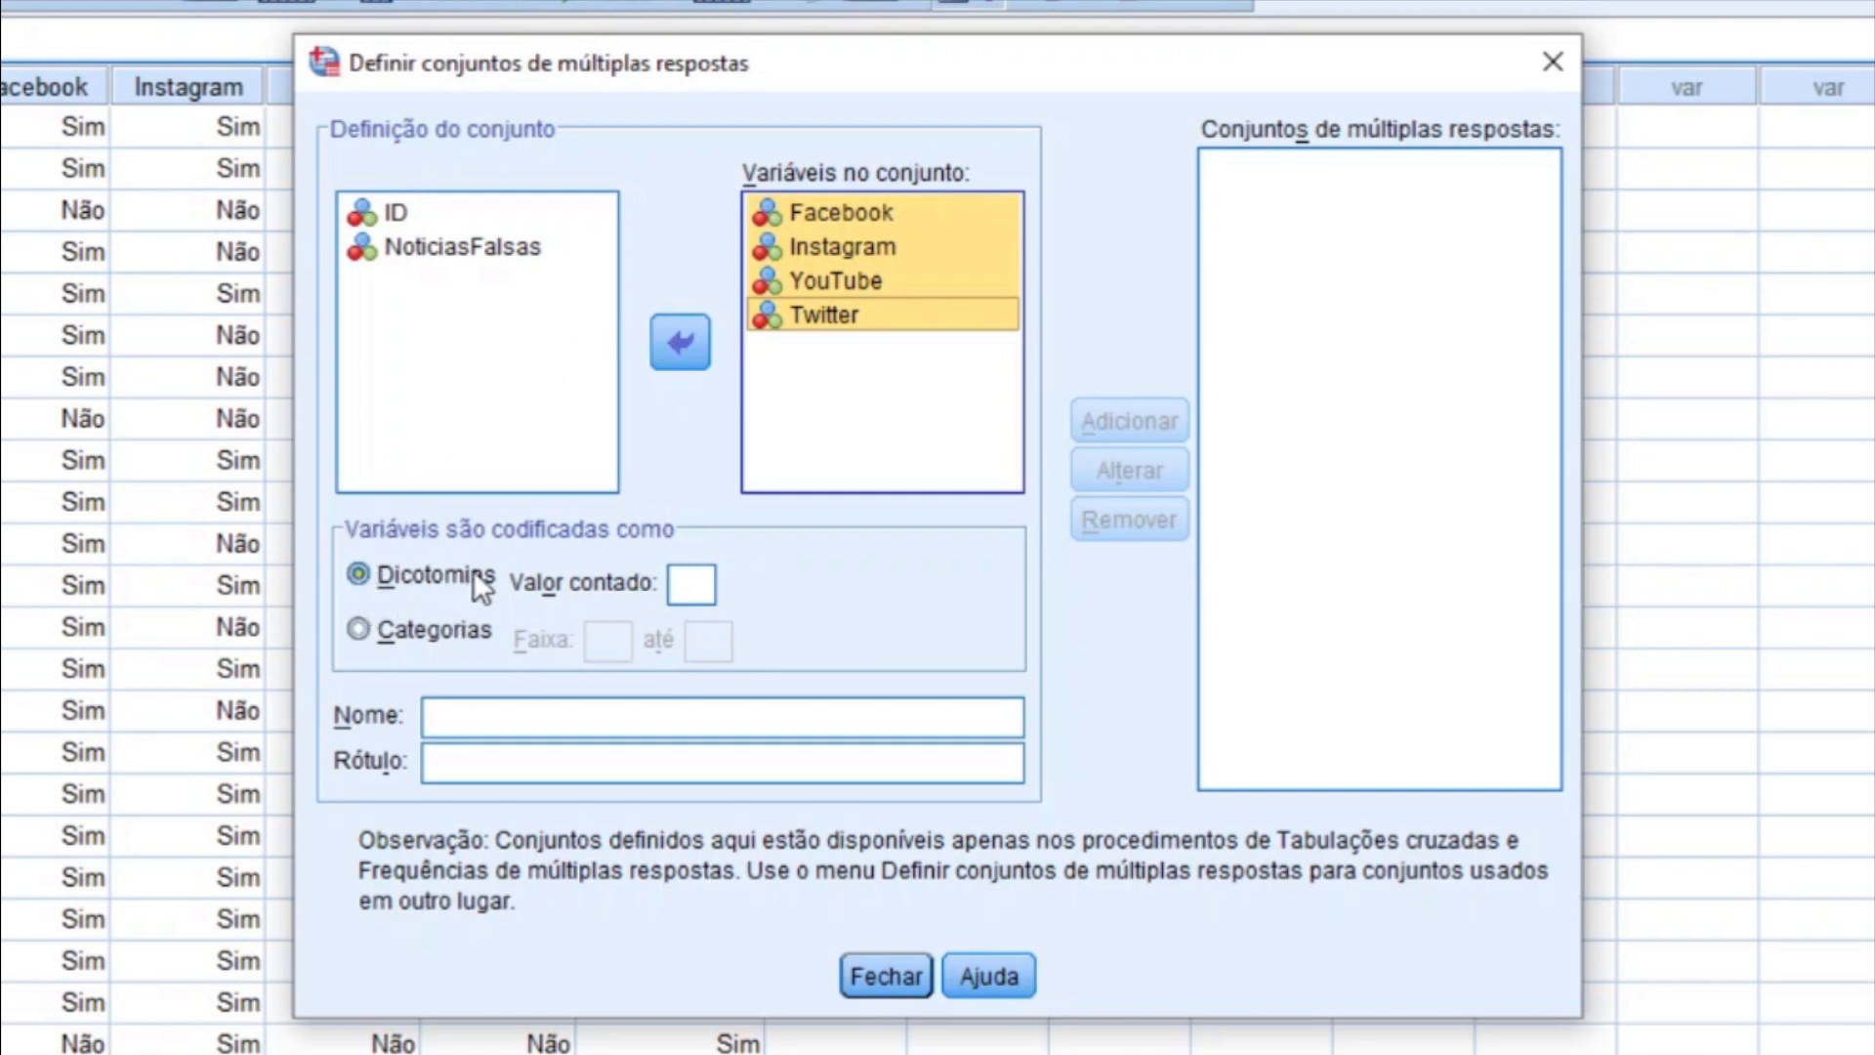
Step: Set the dichotomies' counted value to 1, name the multiple response set MediaSocial, and add it to the defined sets
left_click(701, 582)
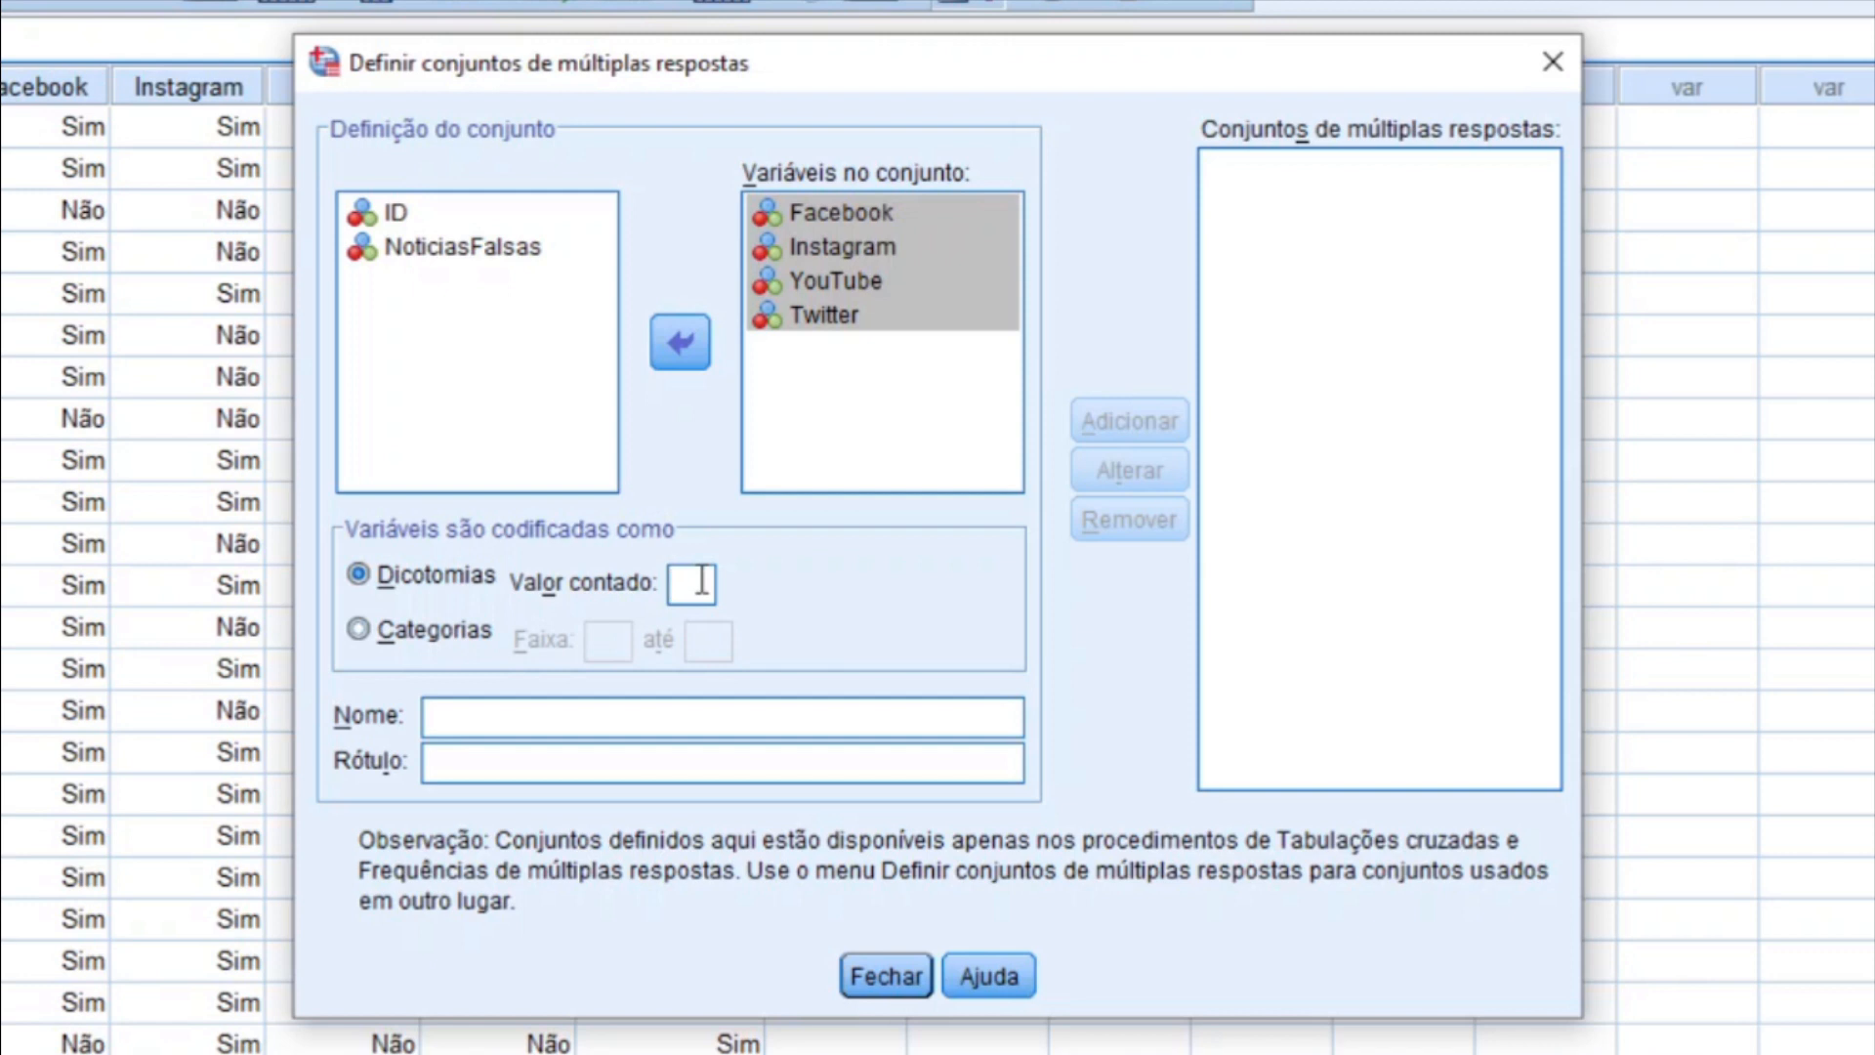
type("1")
left_click(630, 720)
type("Media")
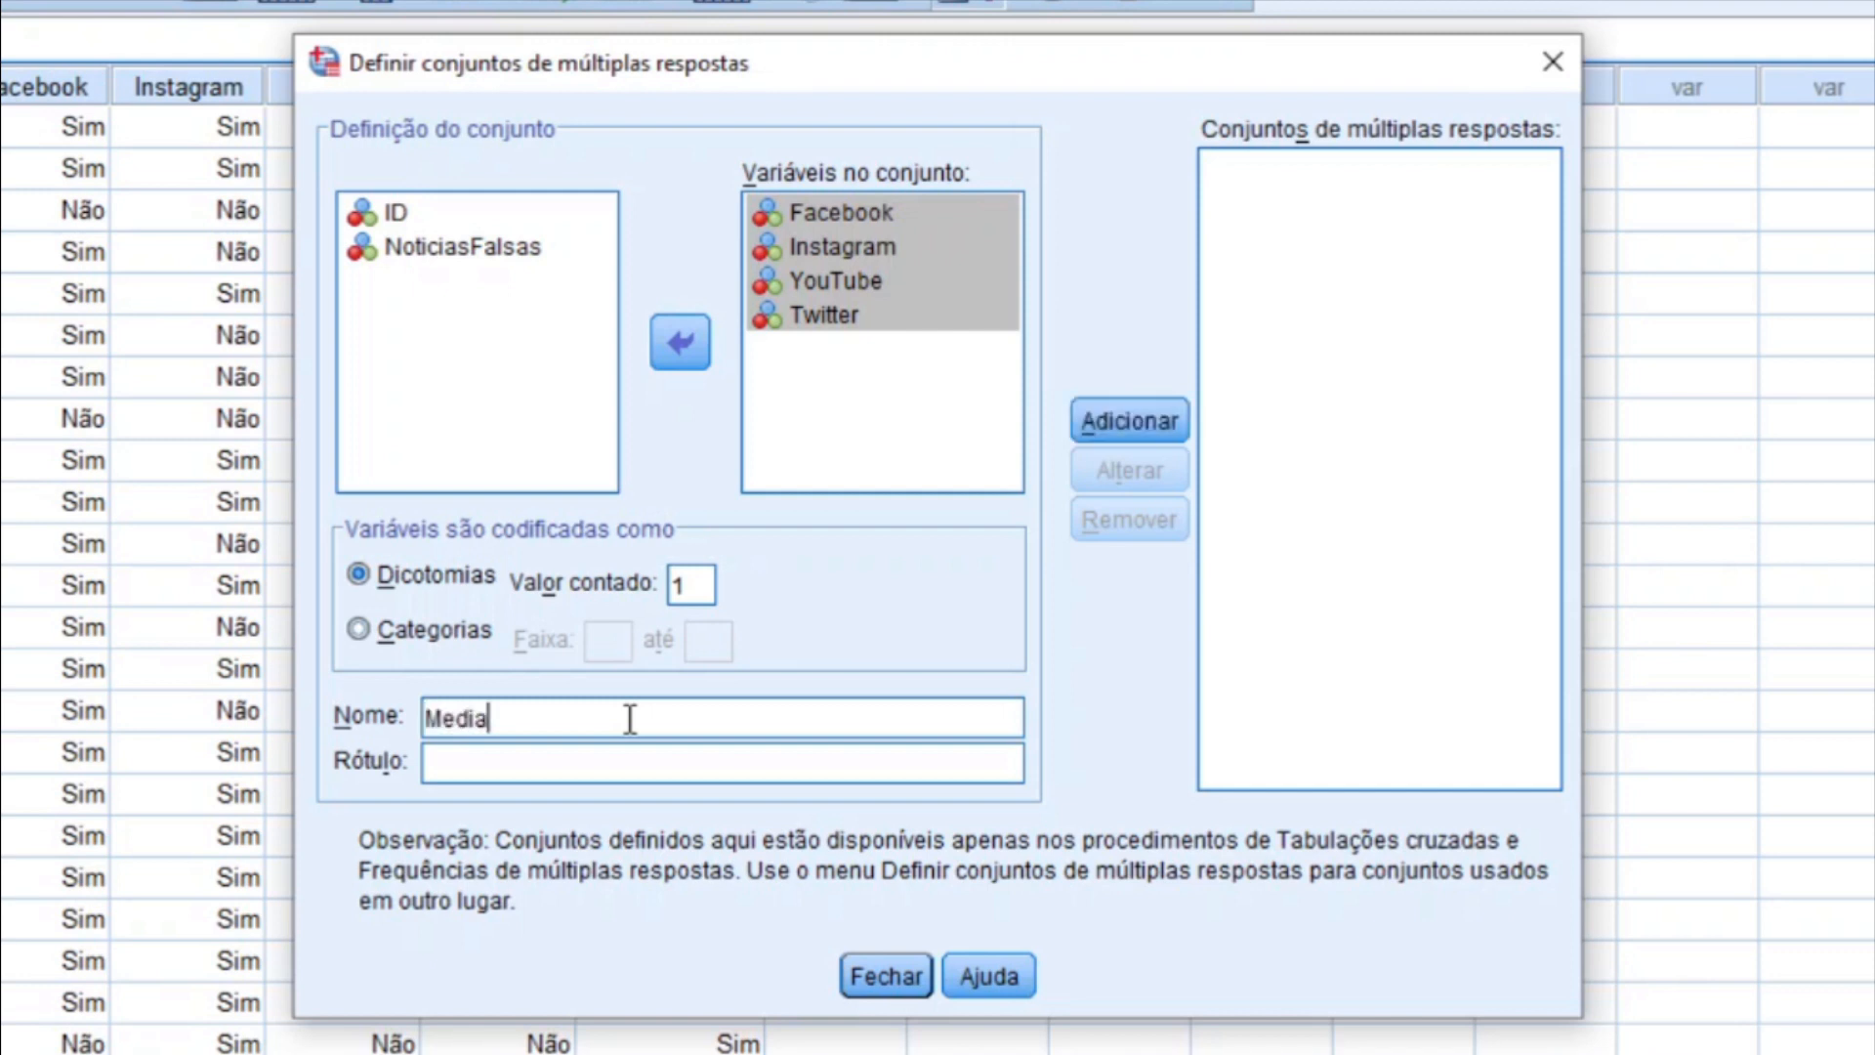
type("Social")
left_click(1141, 418)
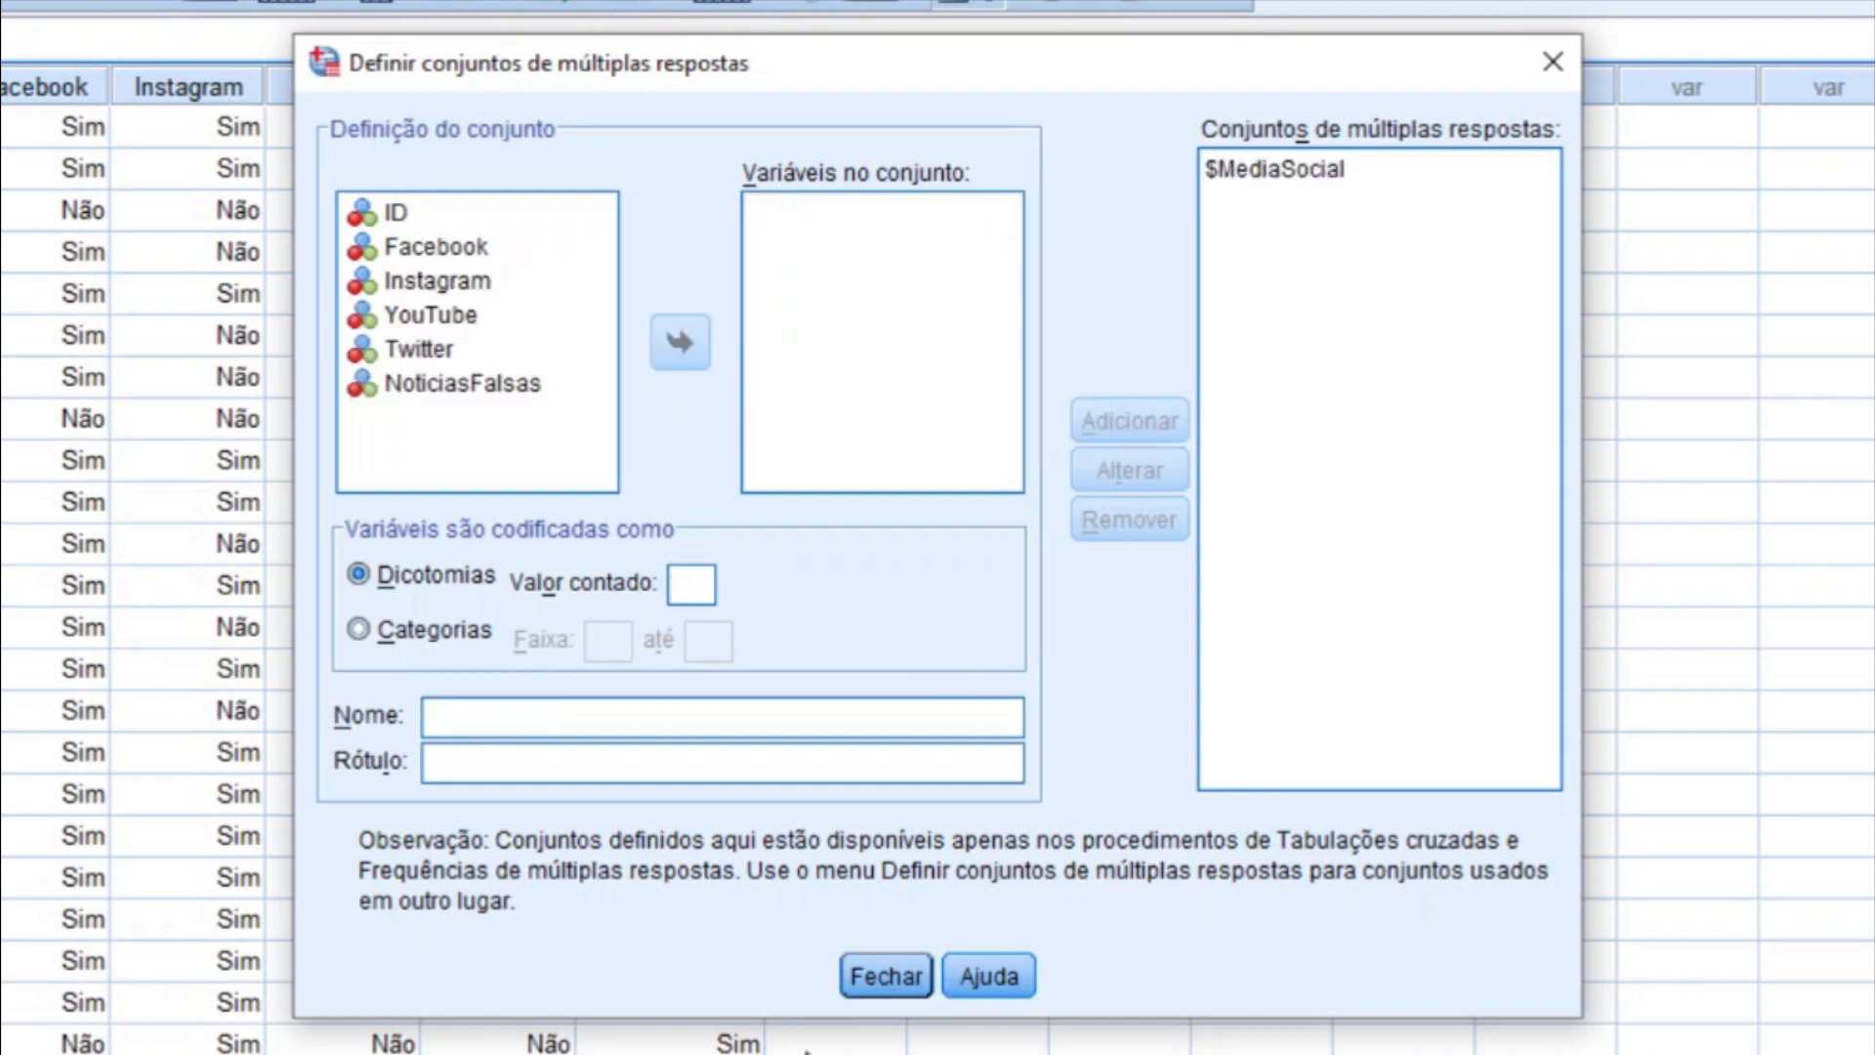
left_click(898, 971)
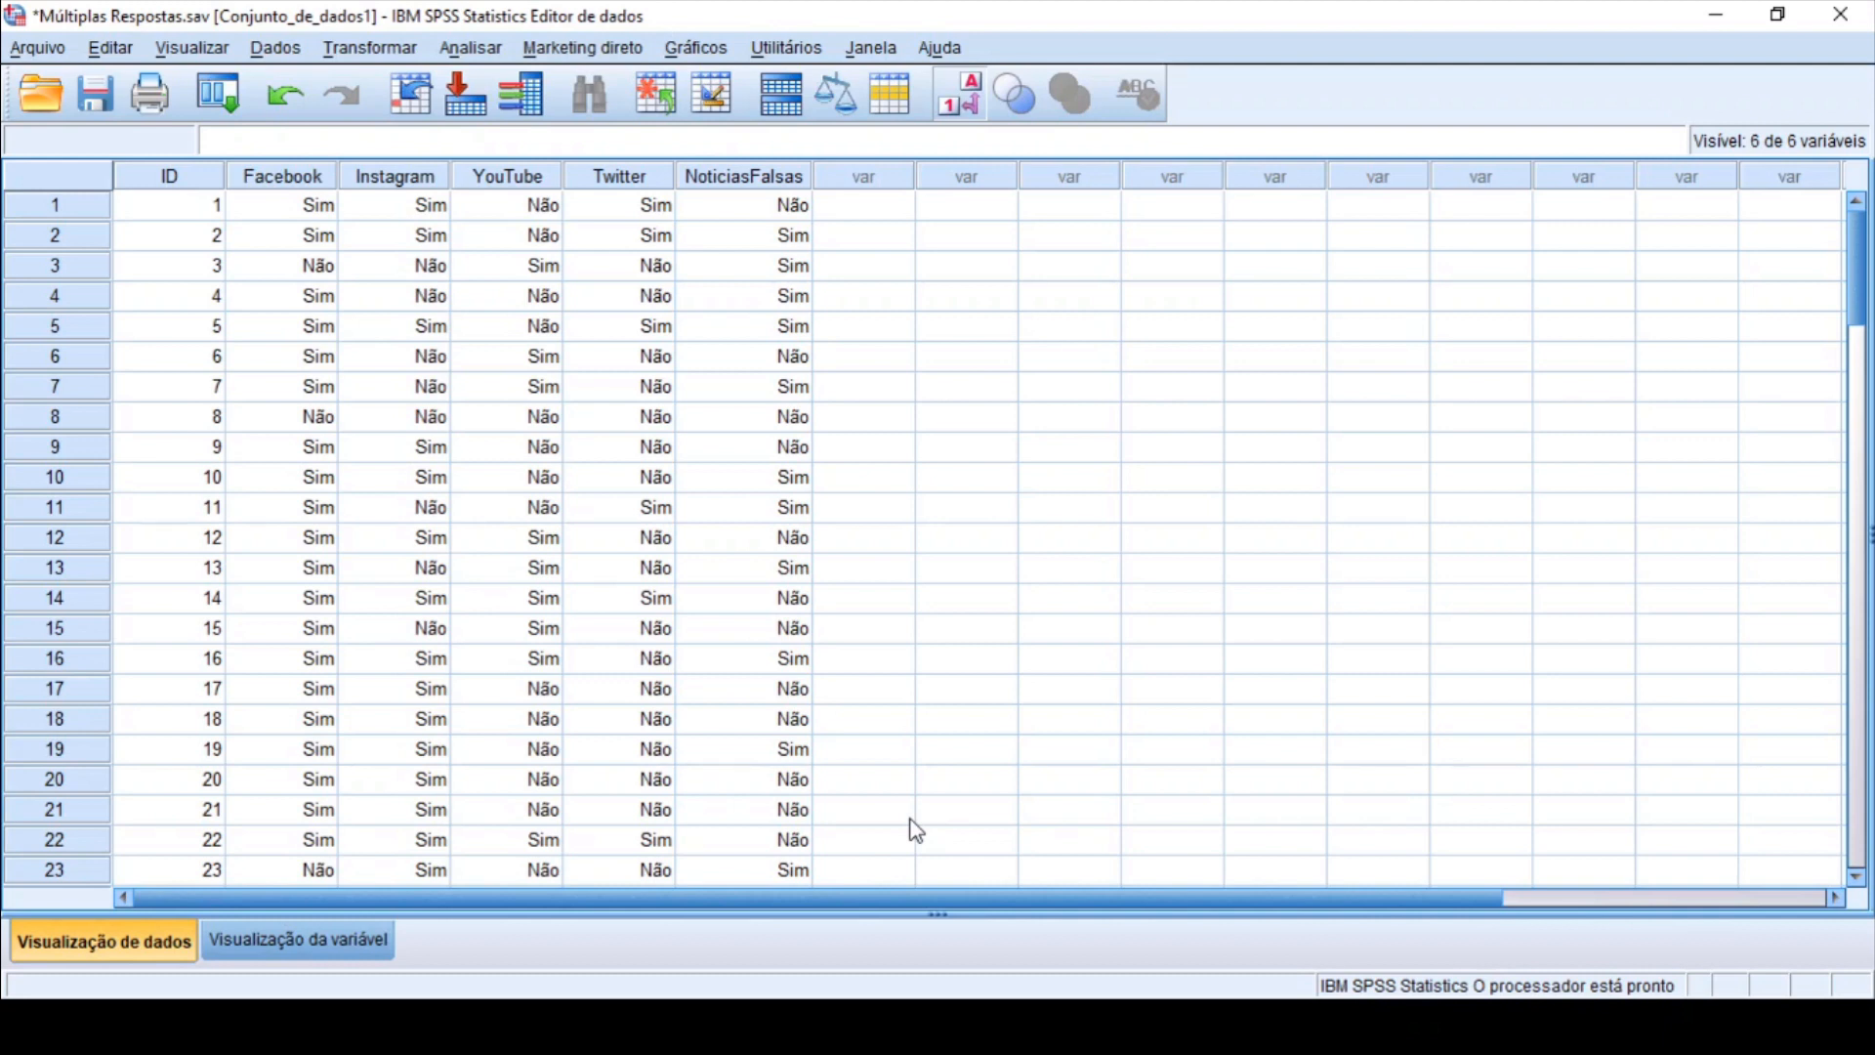
Step: Run a multiple response frequencies analysis for the $MediaSocial set
left_click(475, 48)
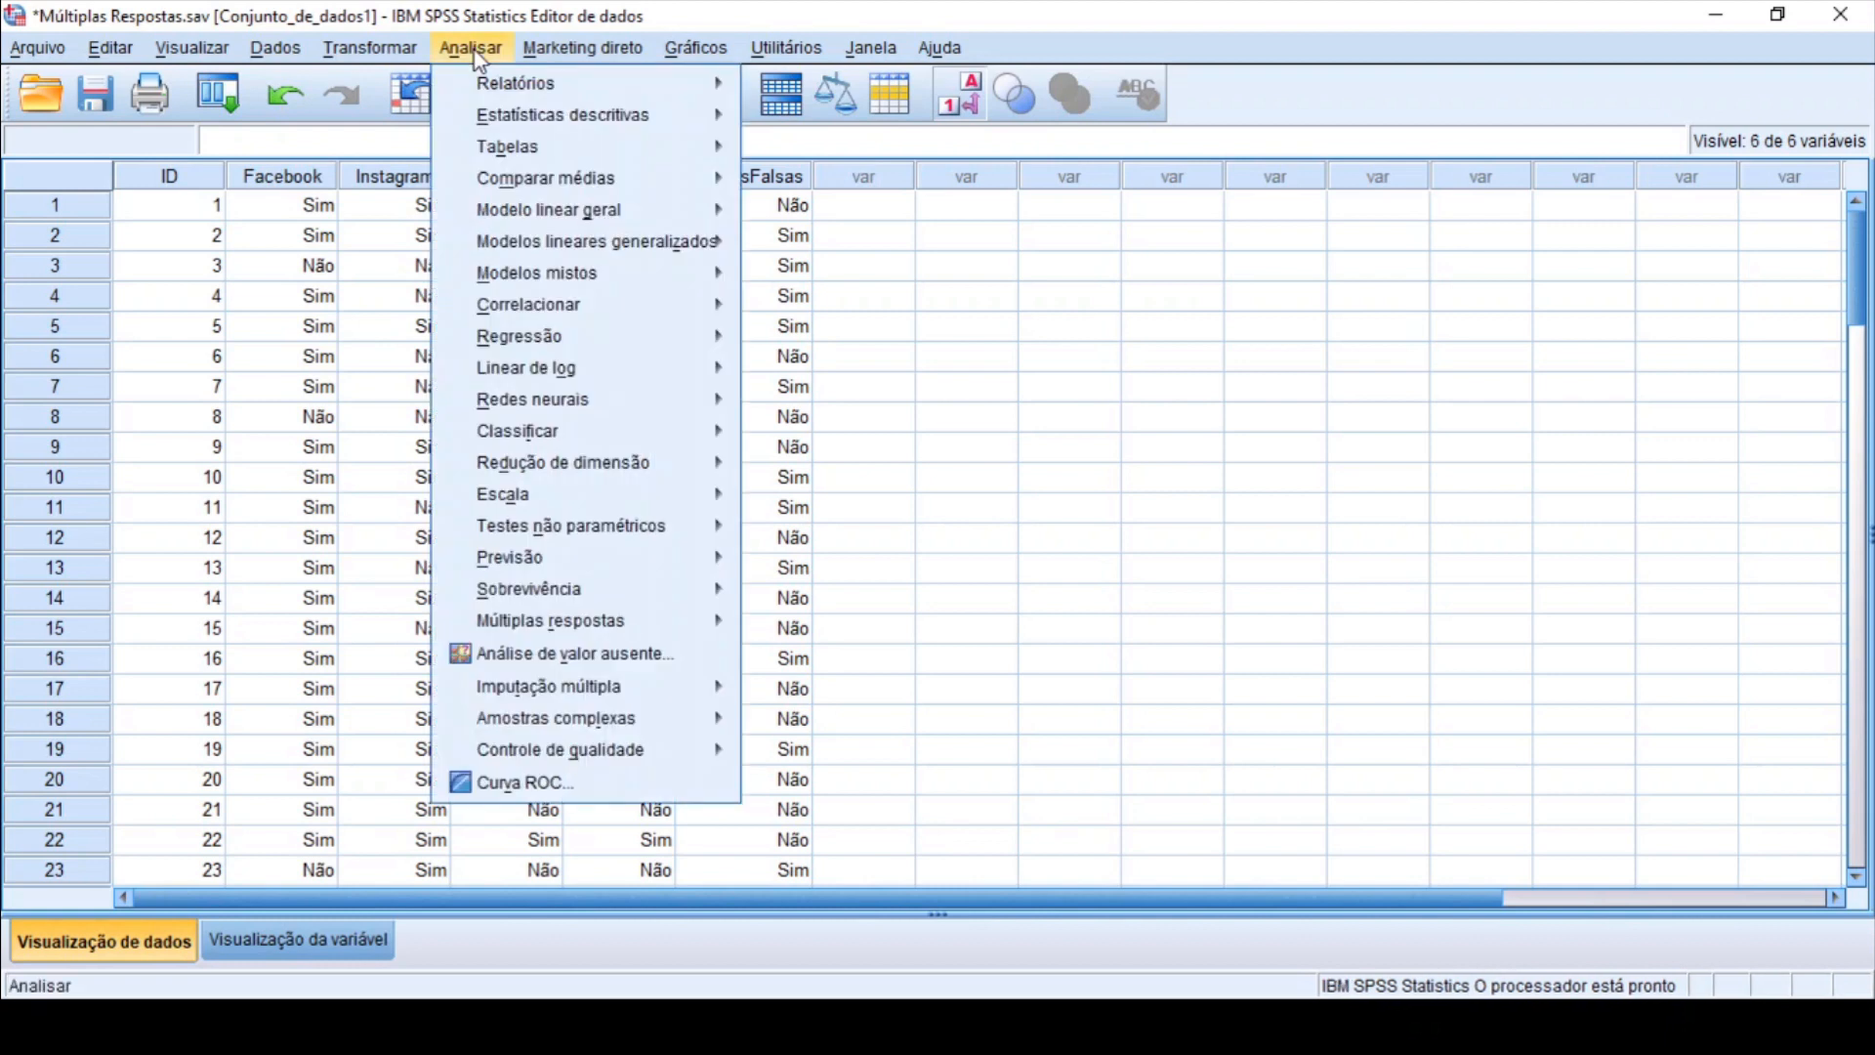
mouse_move(615, 620)
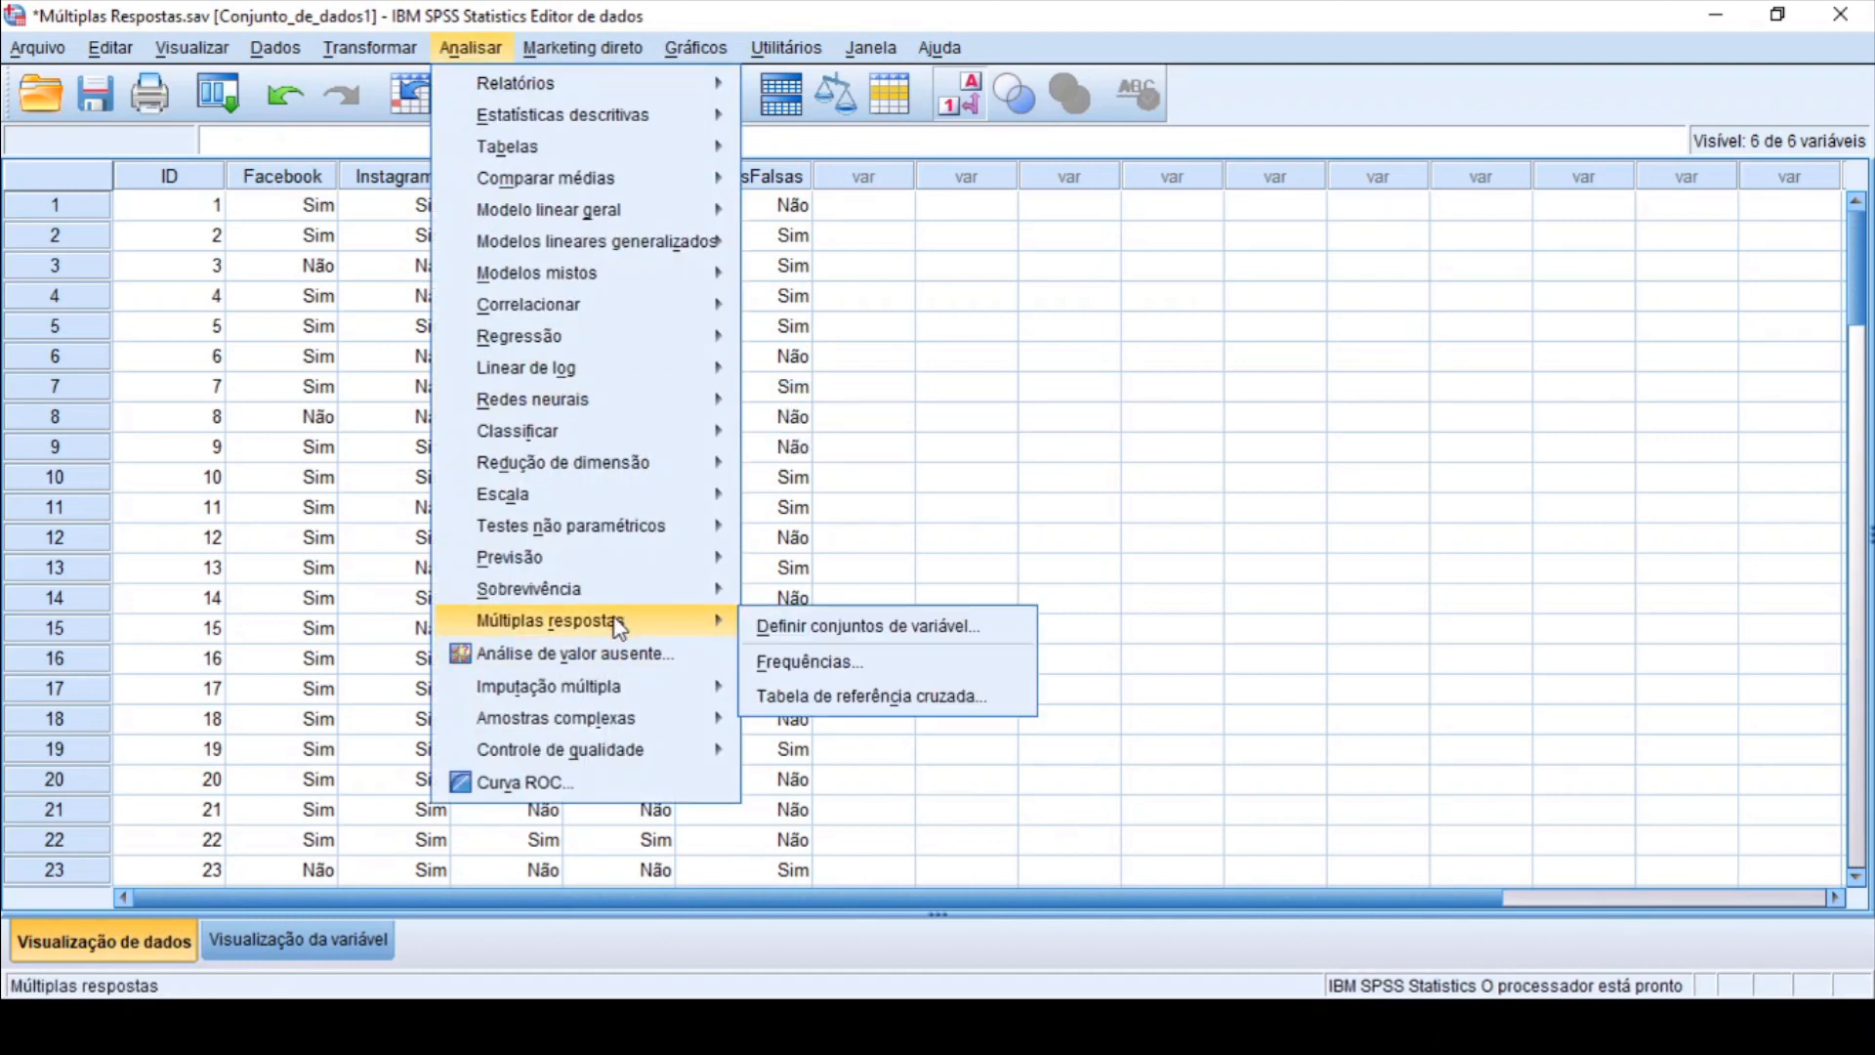
left_click(806, 664)
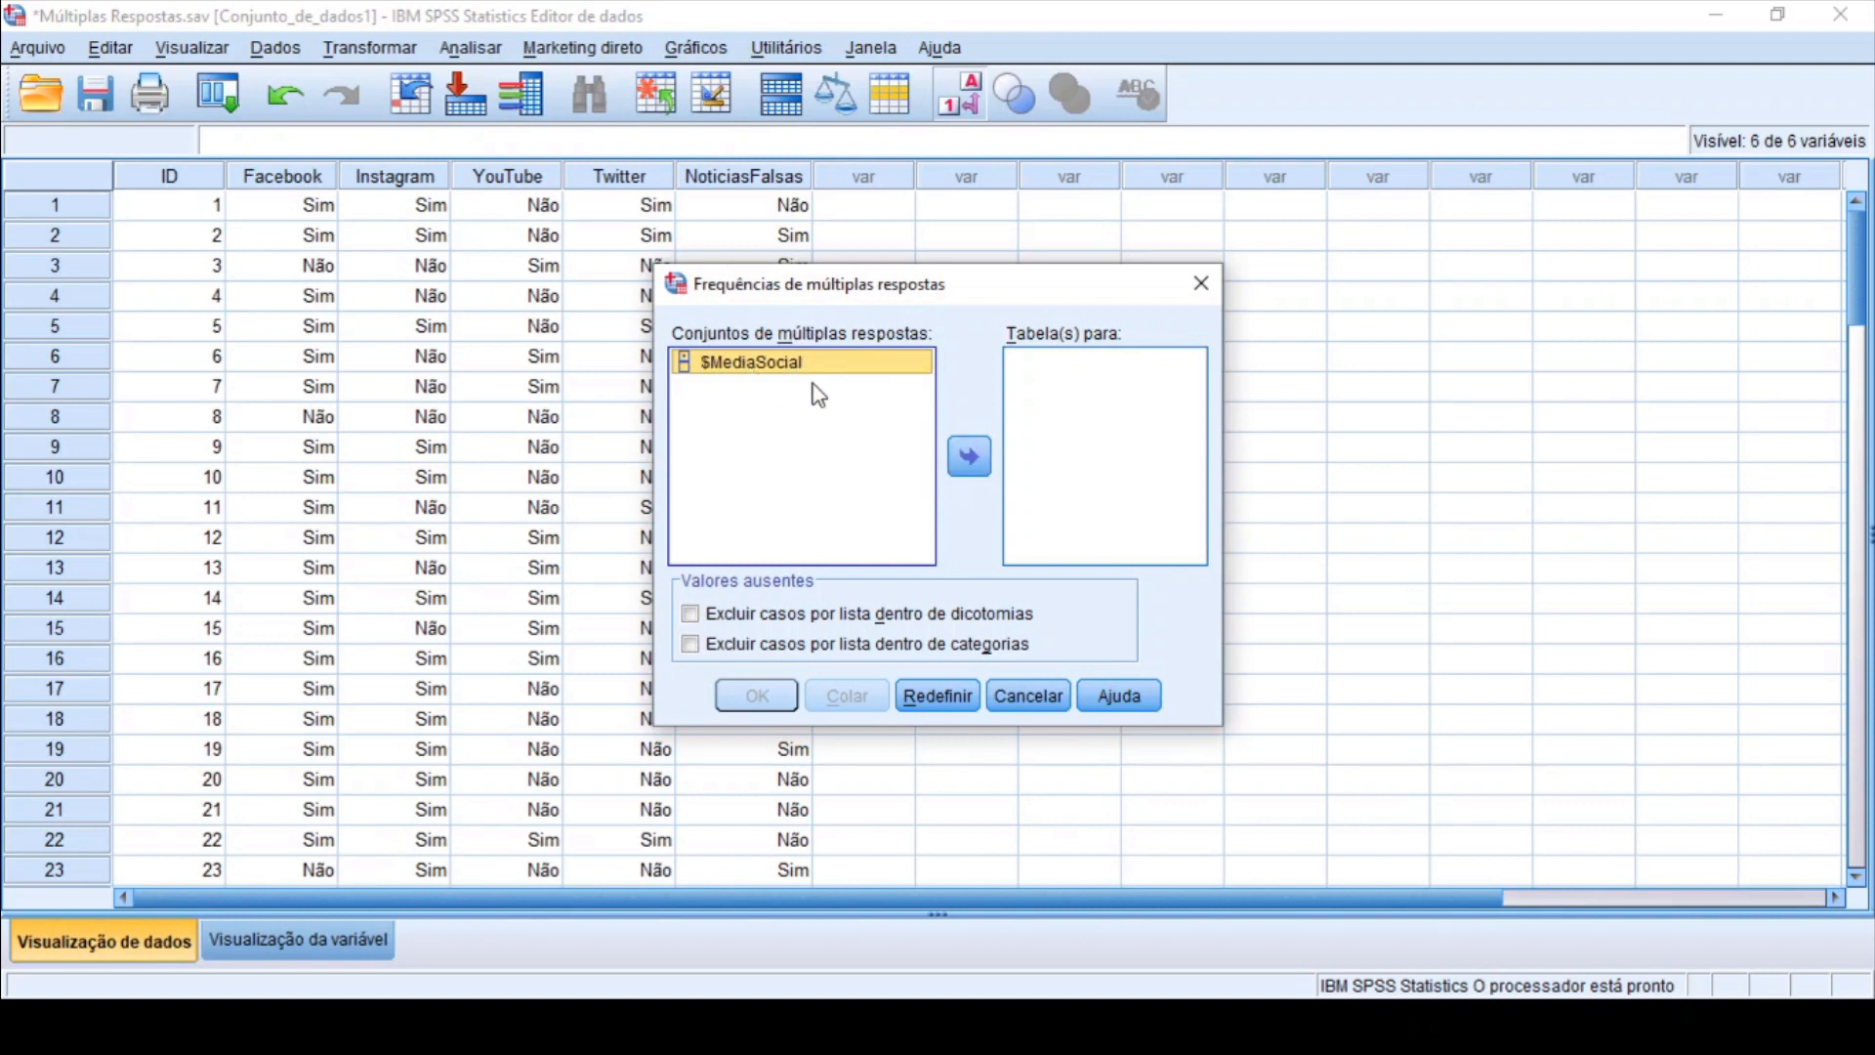
left_click(978, 461)
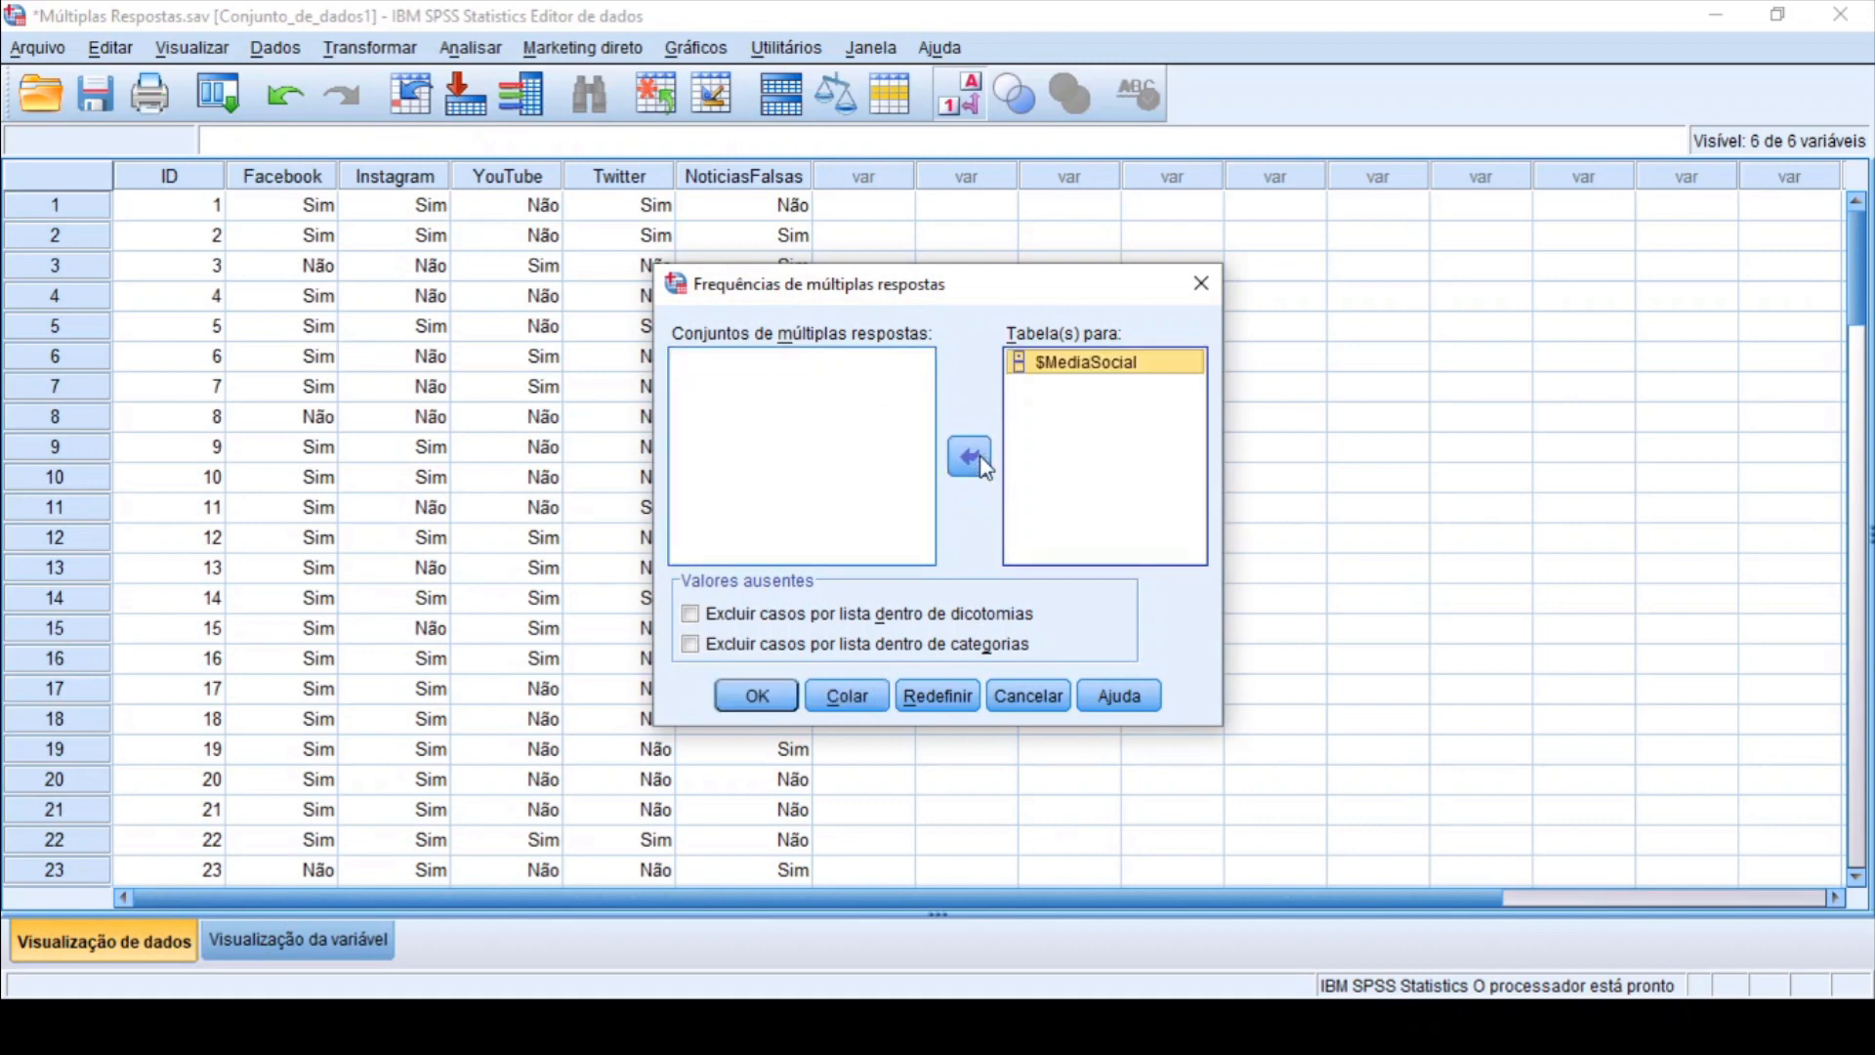
left_click(757, 695)
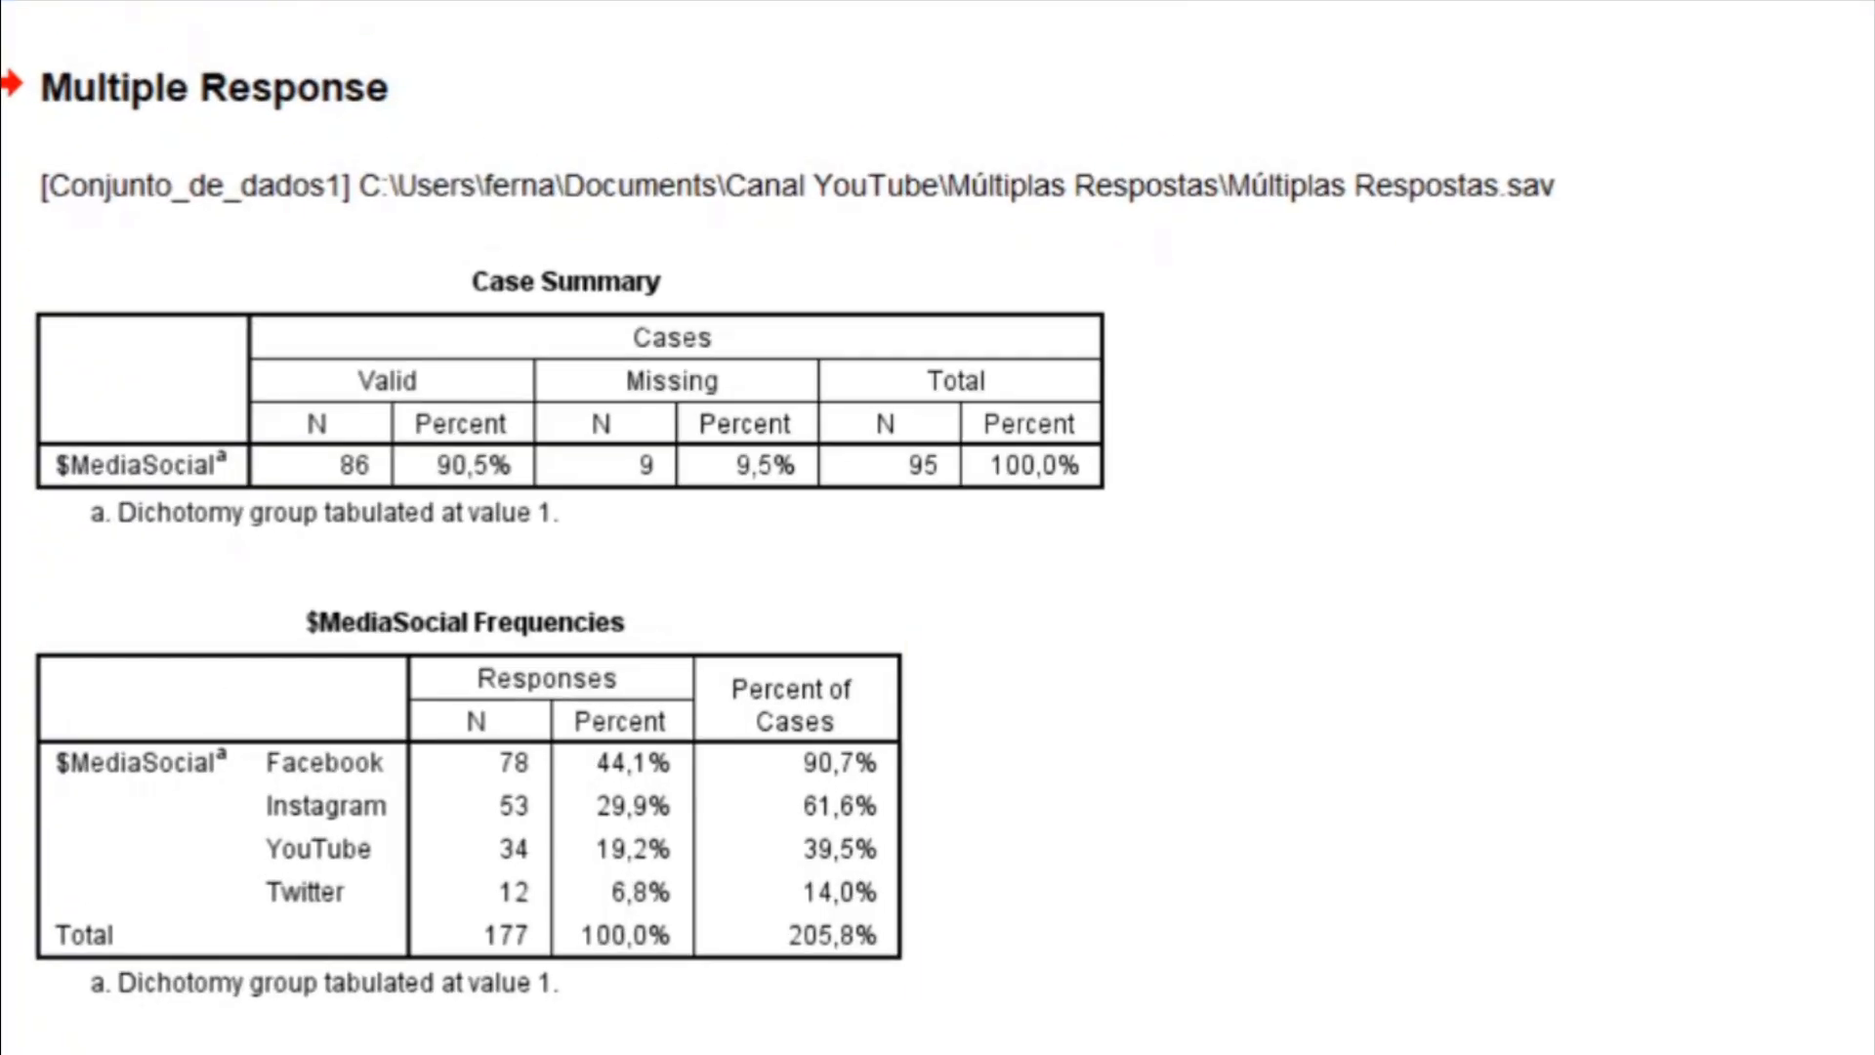
Step: Examine the valid and missing cases in the Case Summary and the response counts and percentages in the $MediaSocial frequency table
left_click(91, 436)
left_click(377, 476)
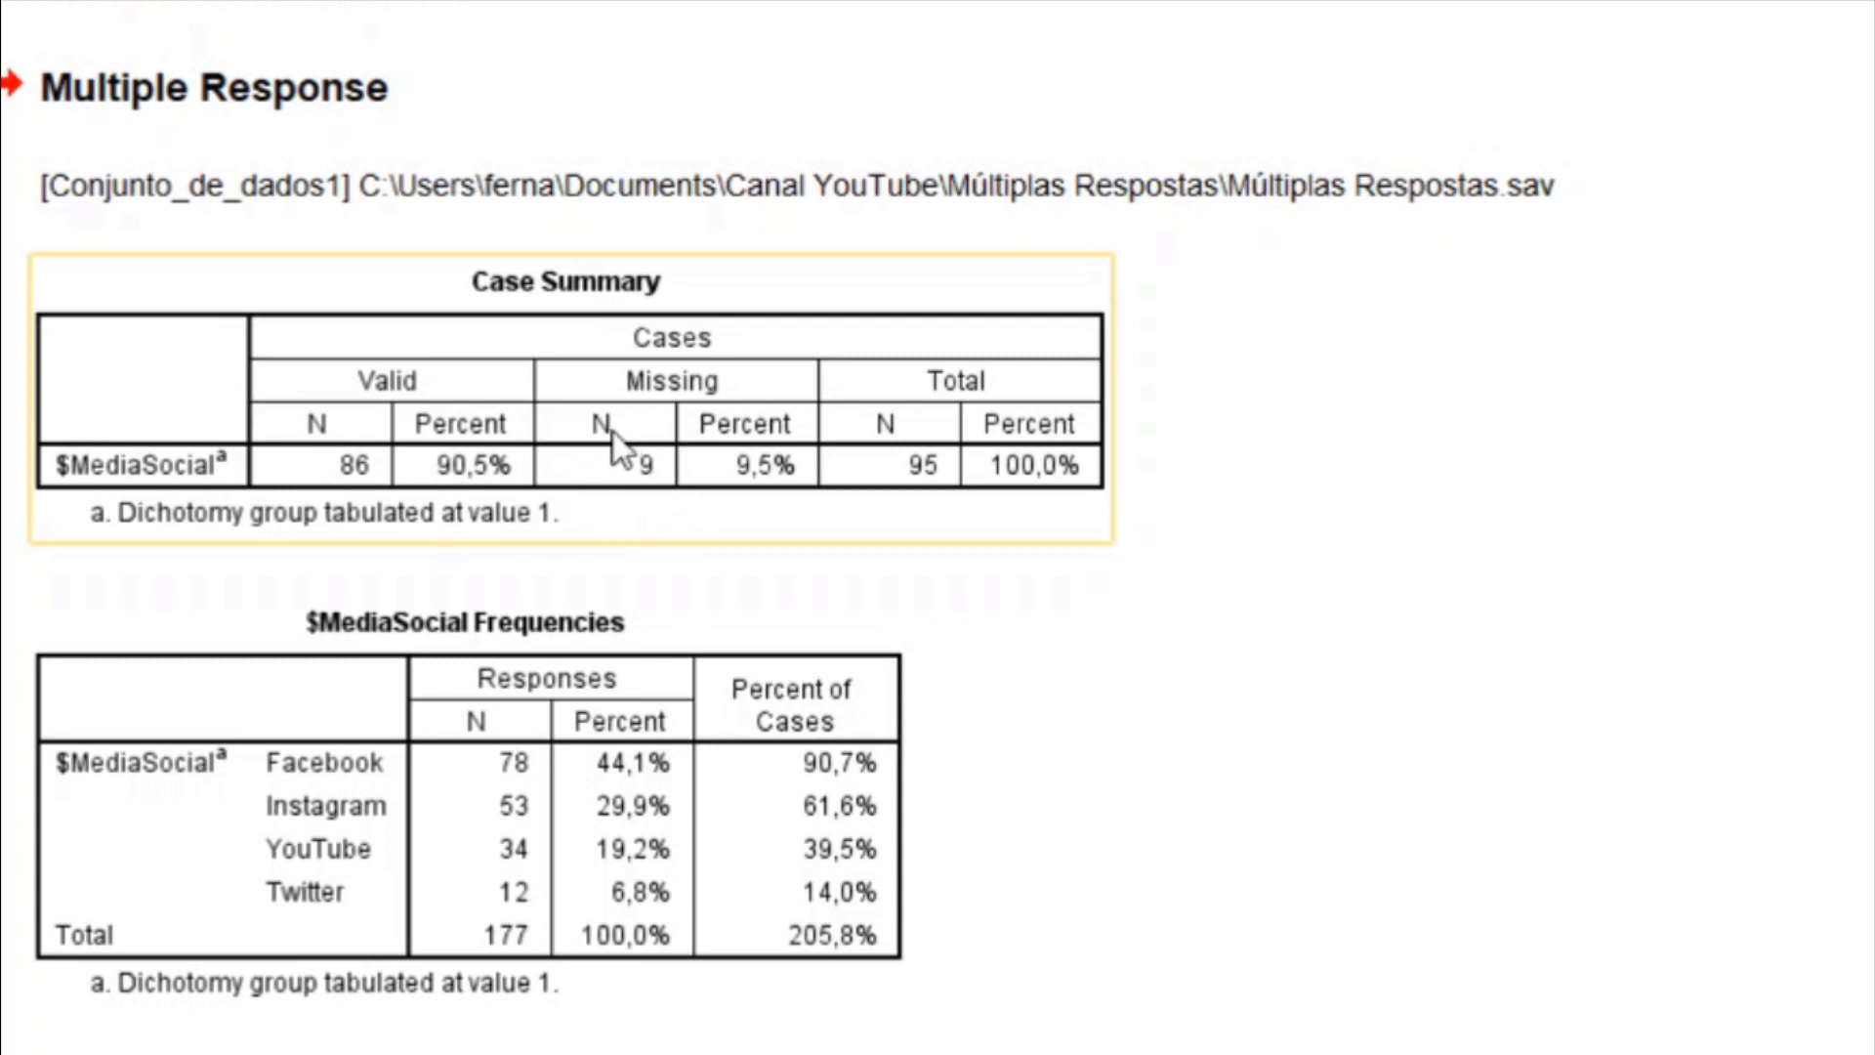
left_click(1467, 762)
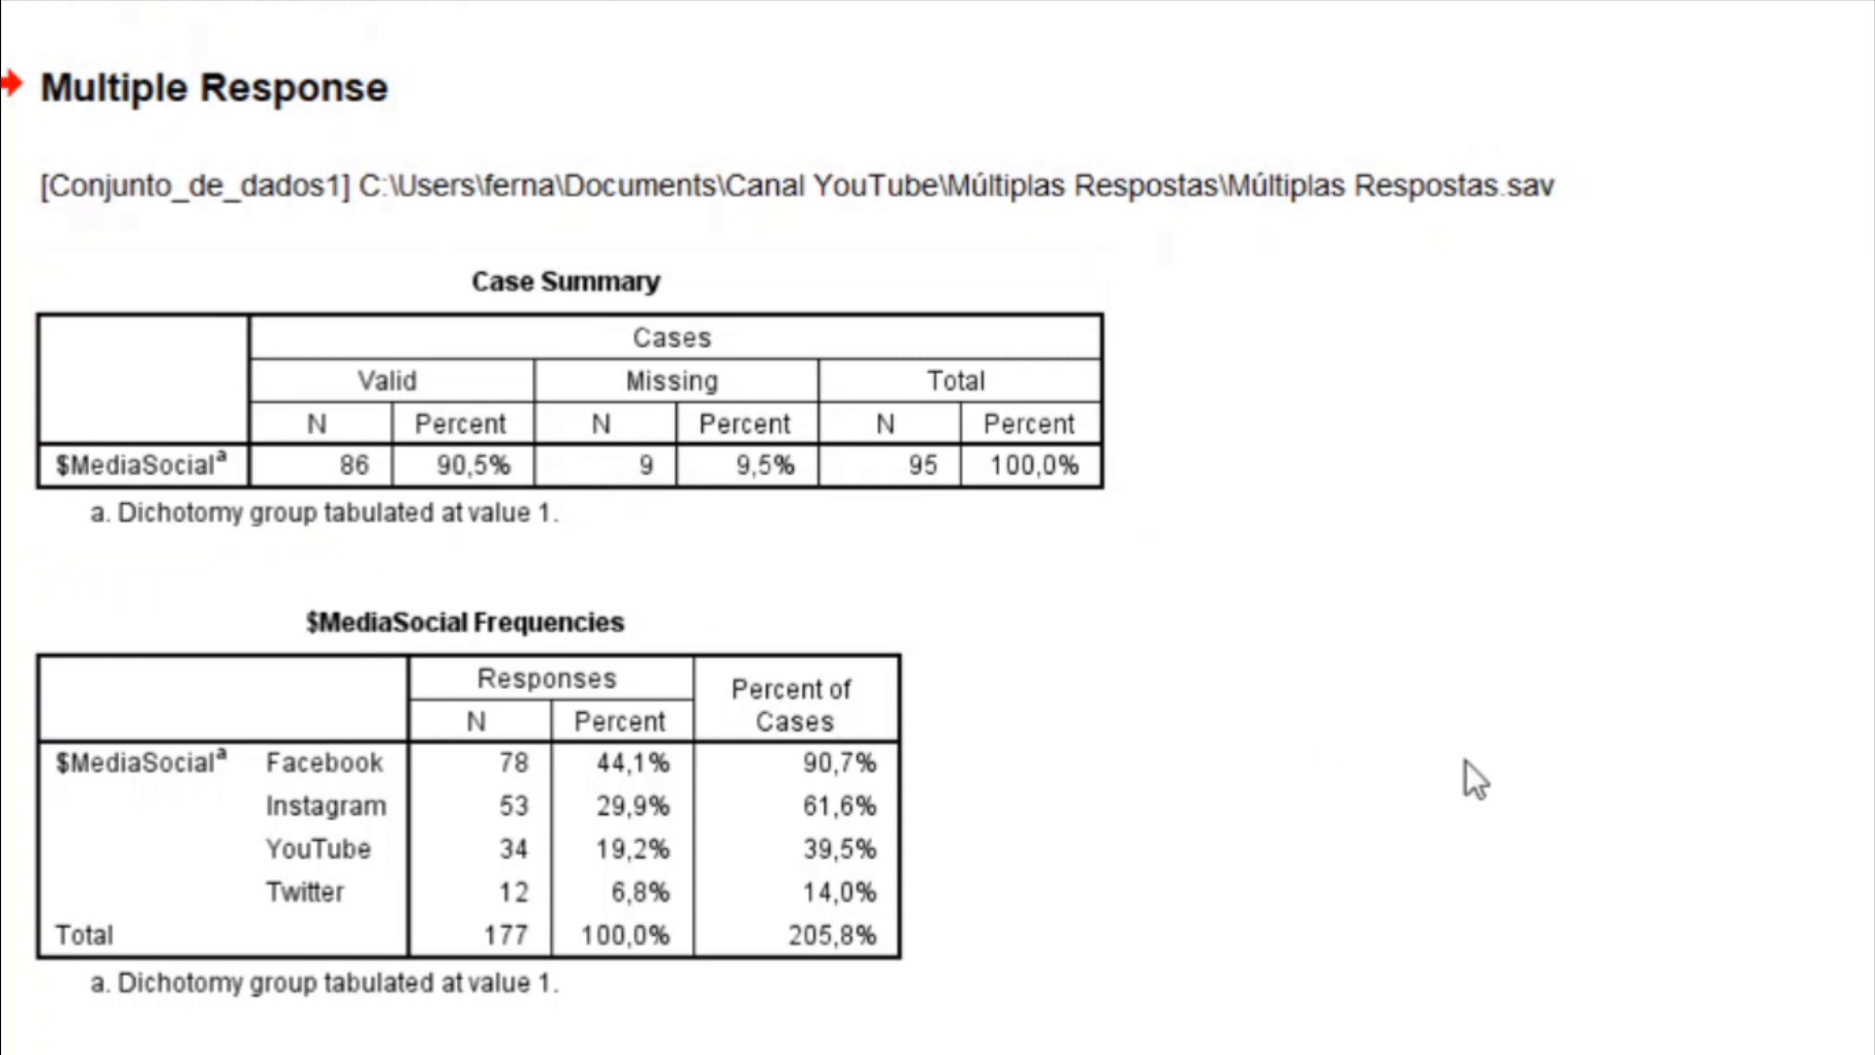
left_click(869, 747)
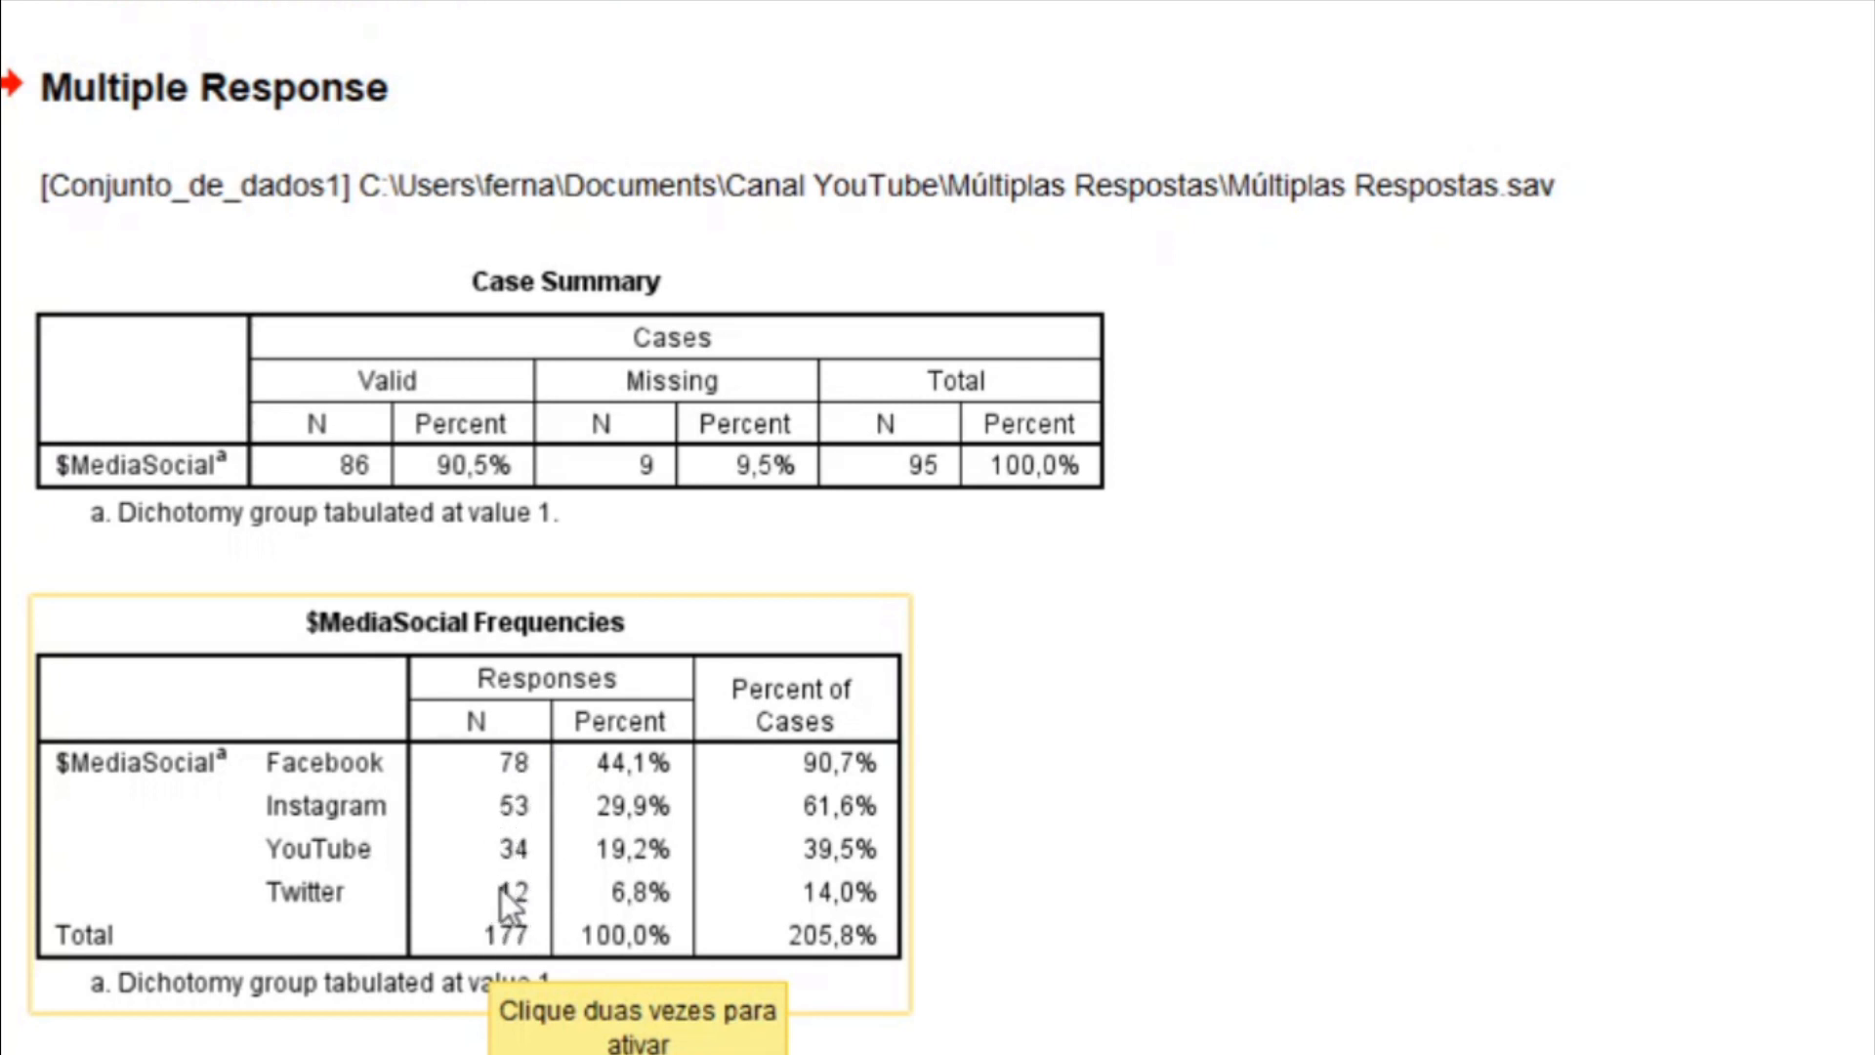
left_click(1497, 755)
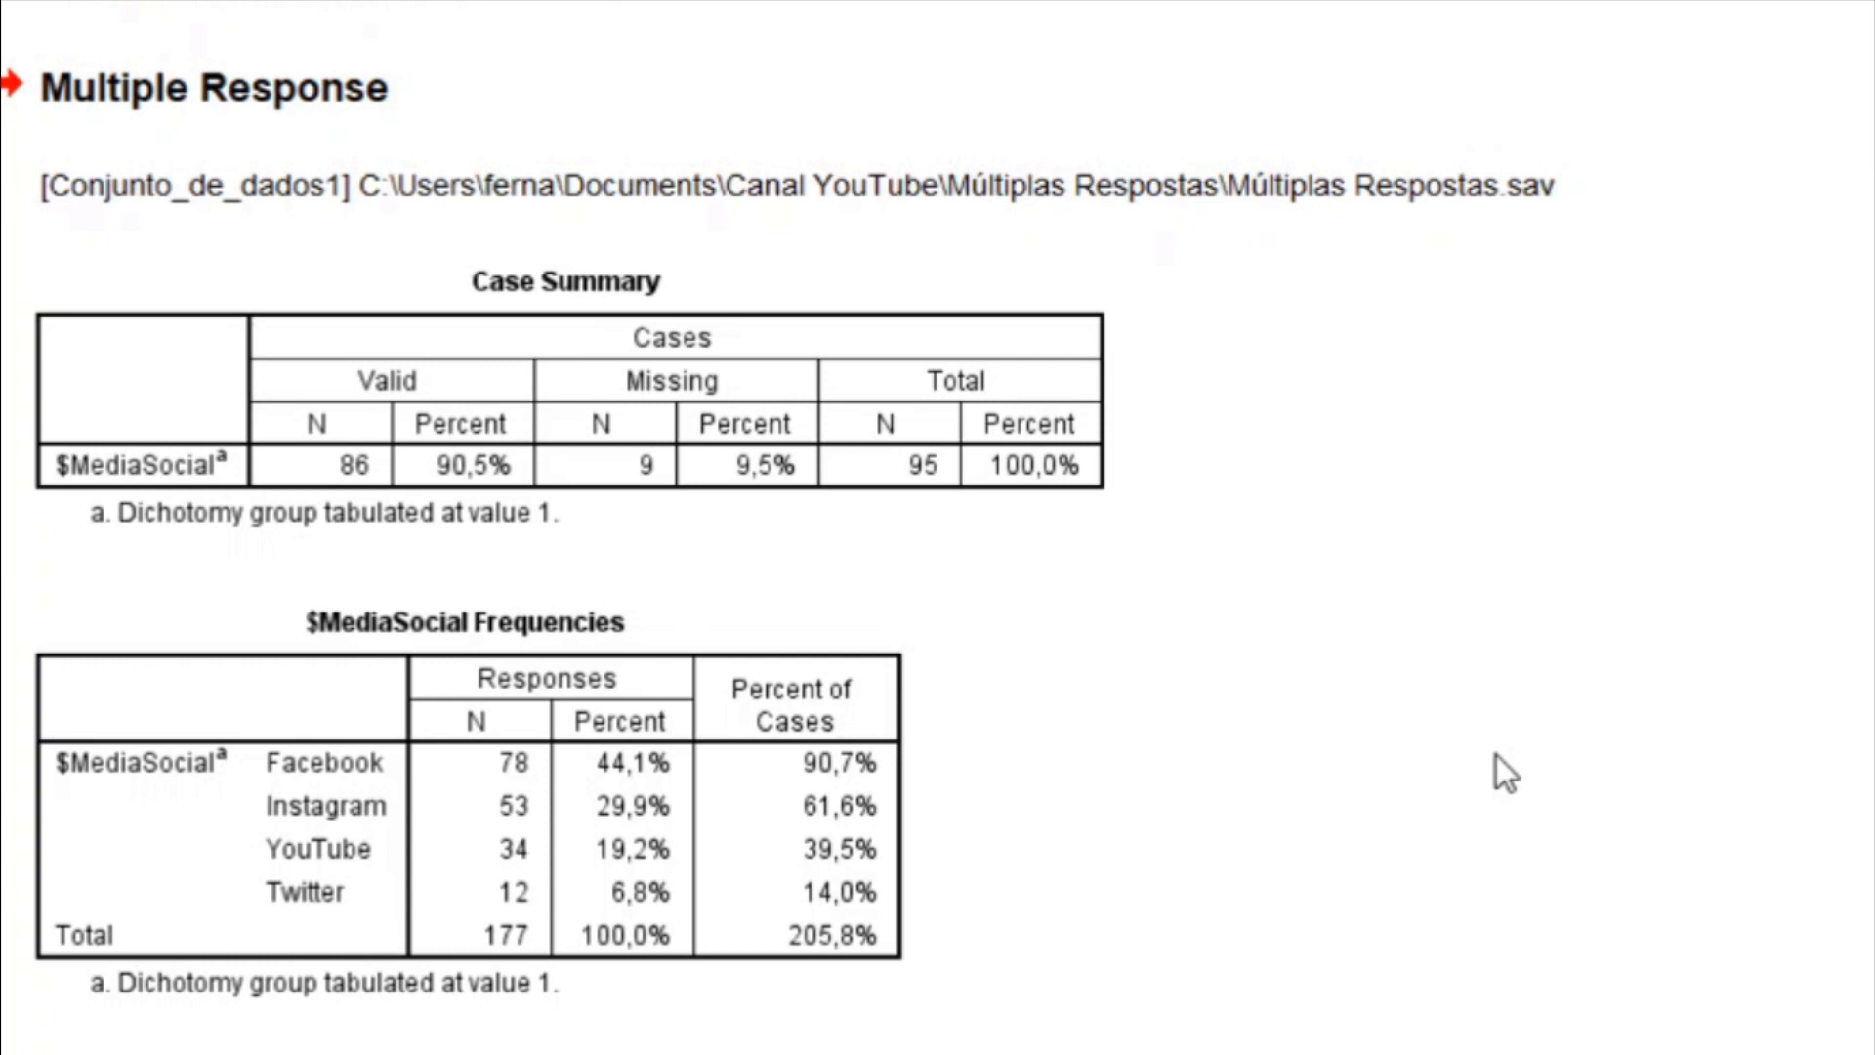
left_click(697, 715)
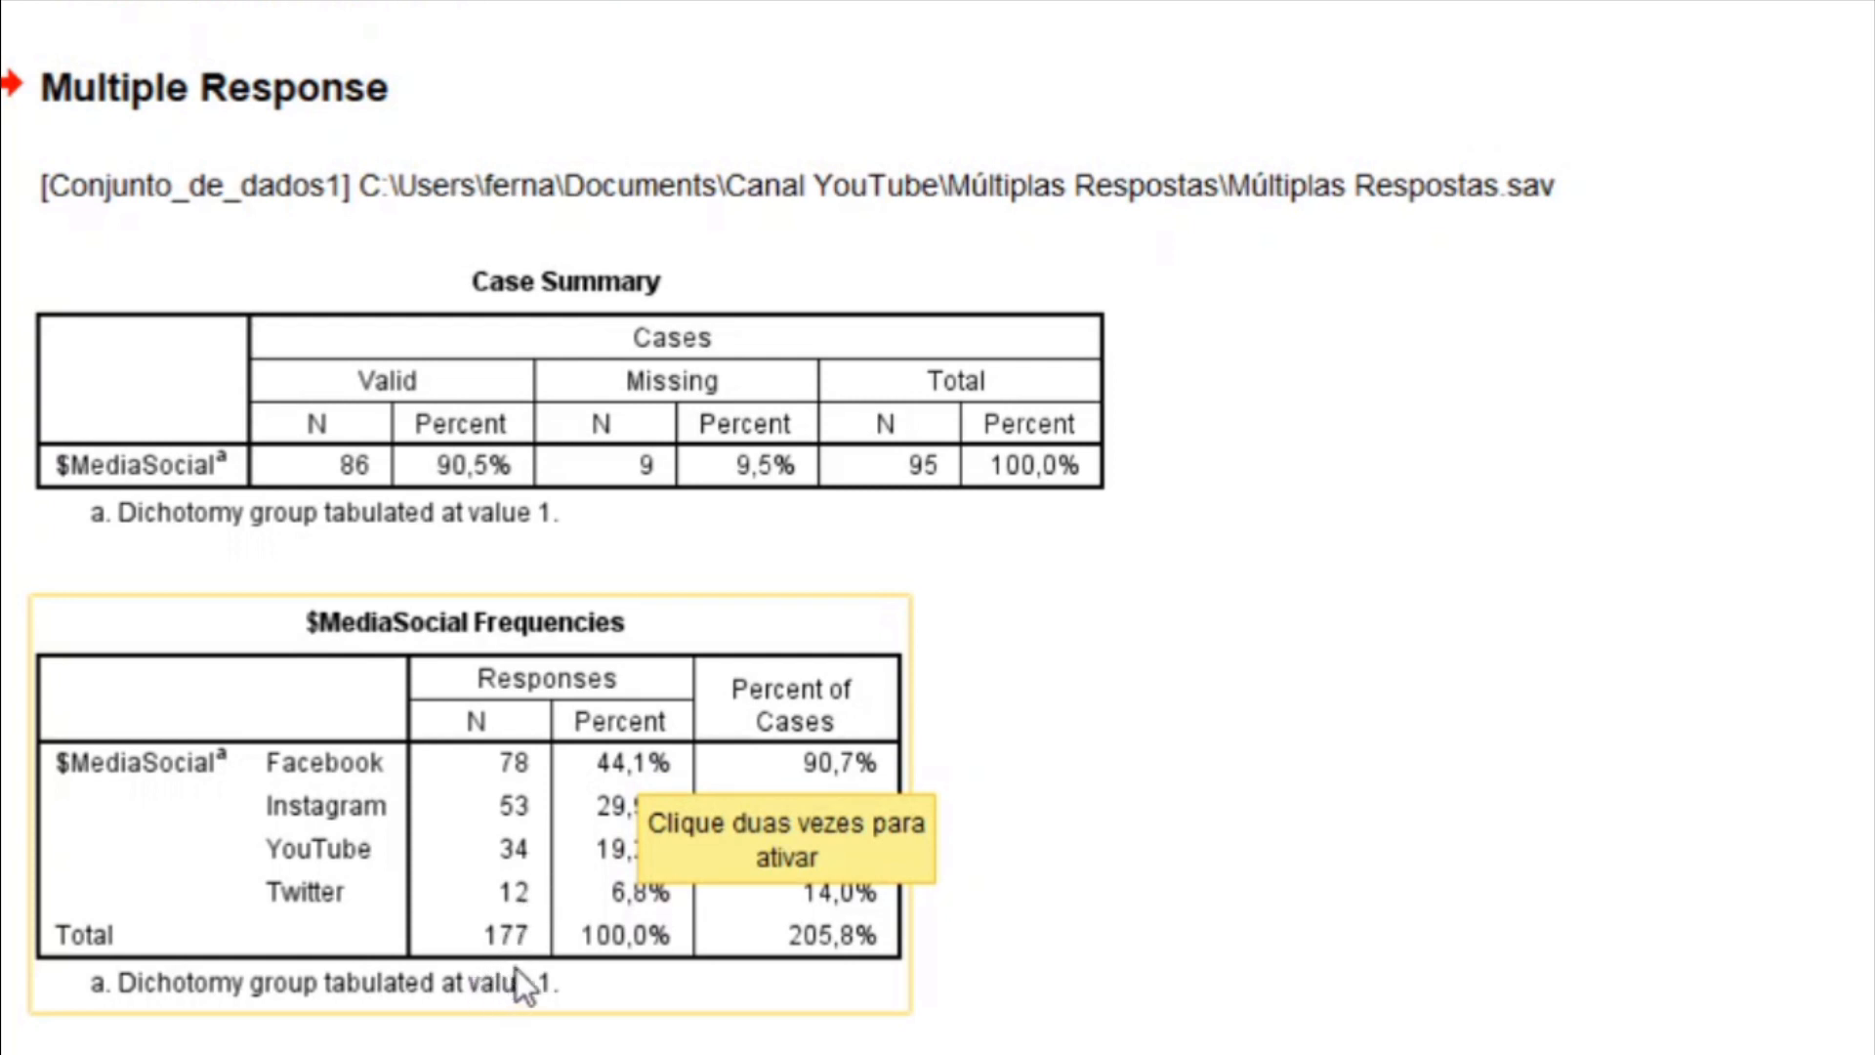
left_click(1451, 703)
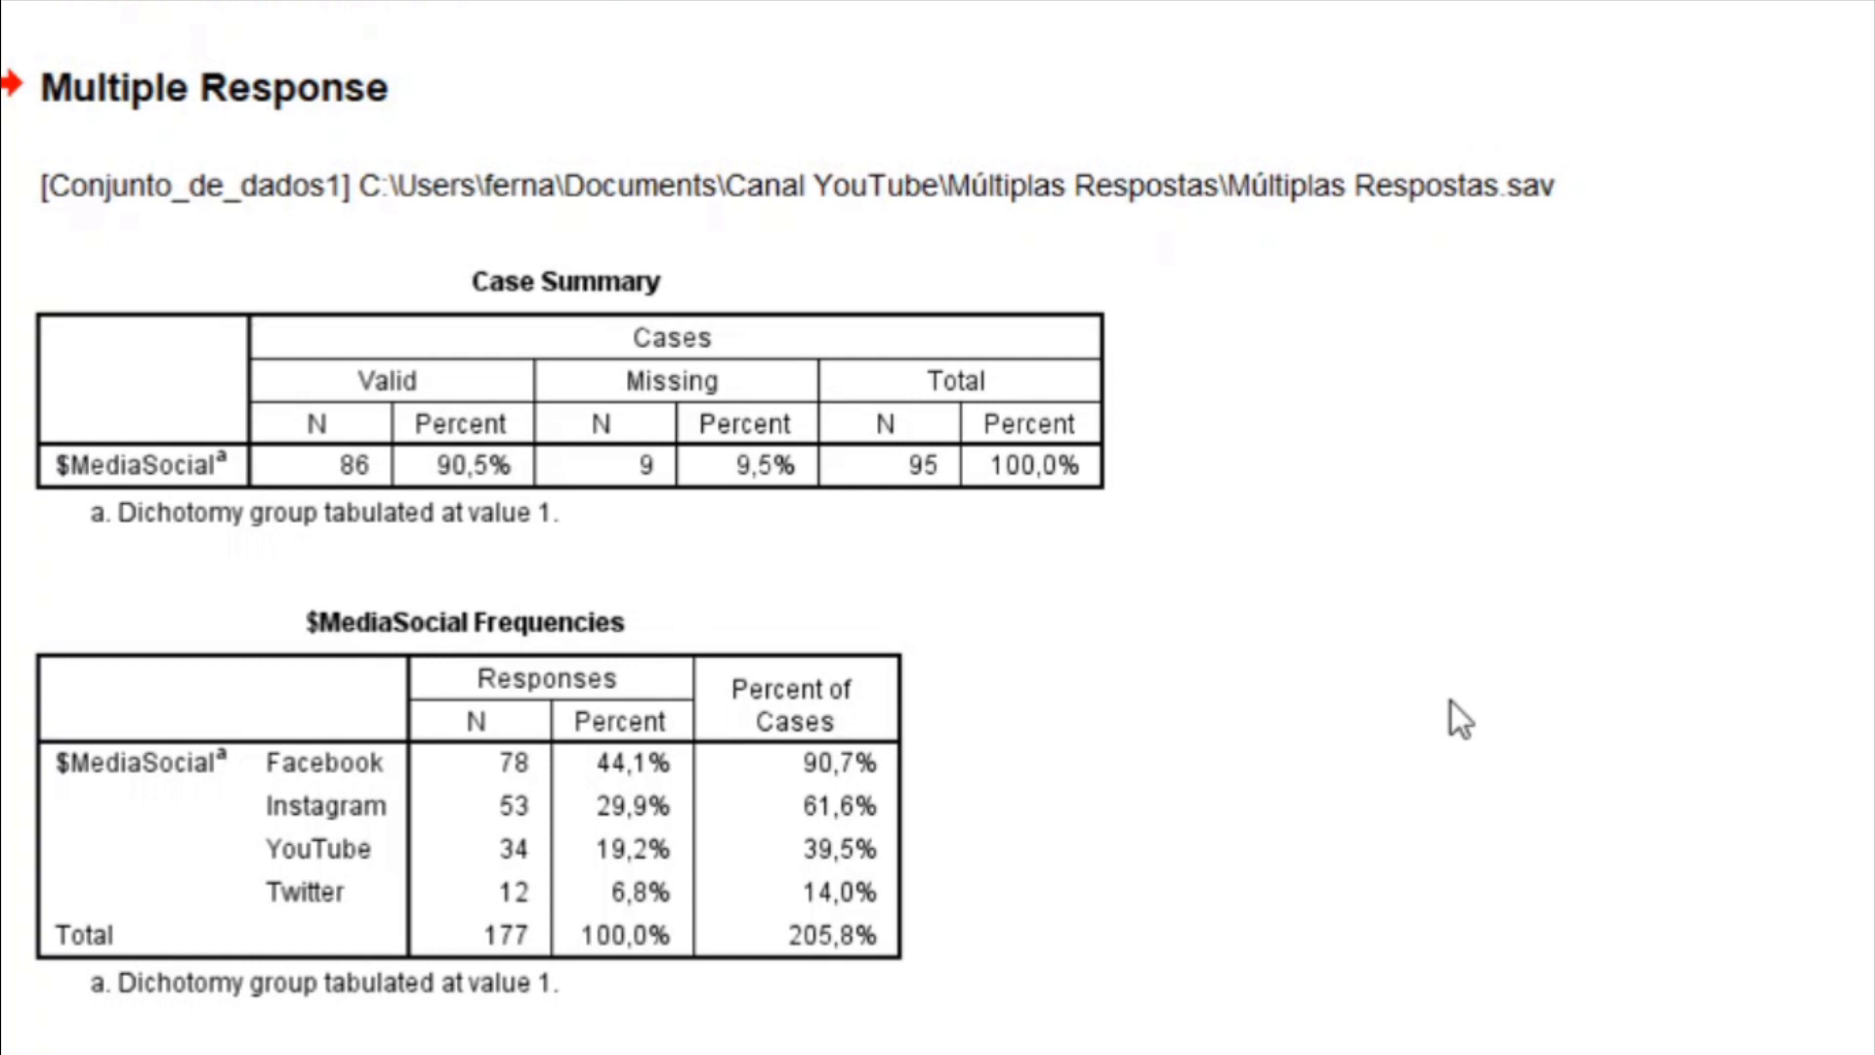
left_click(524, 762)
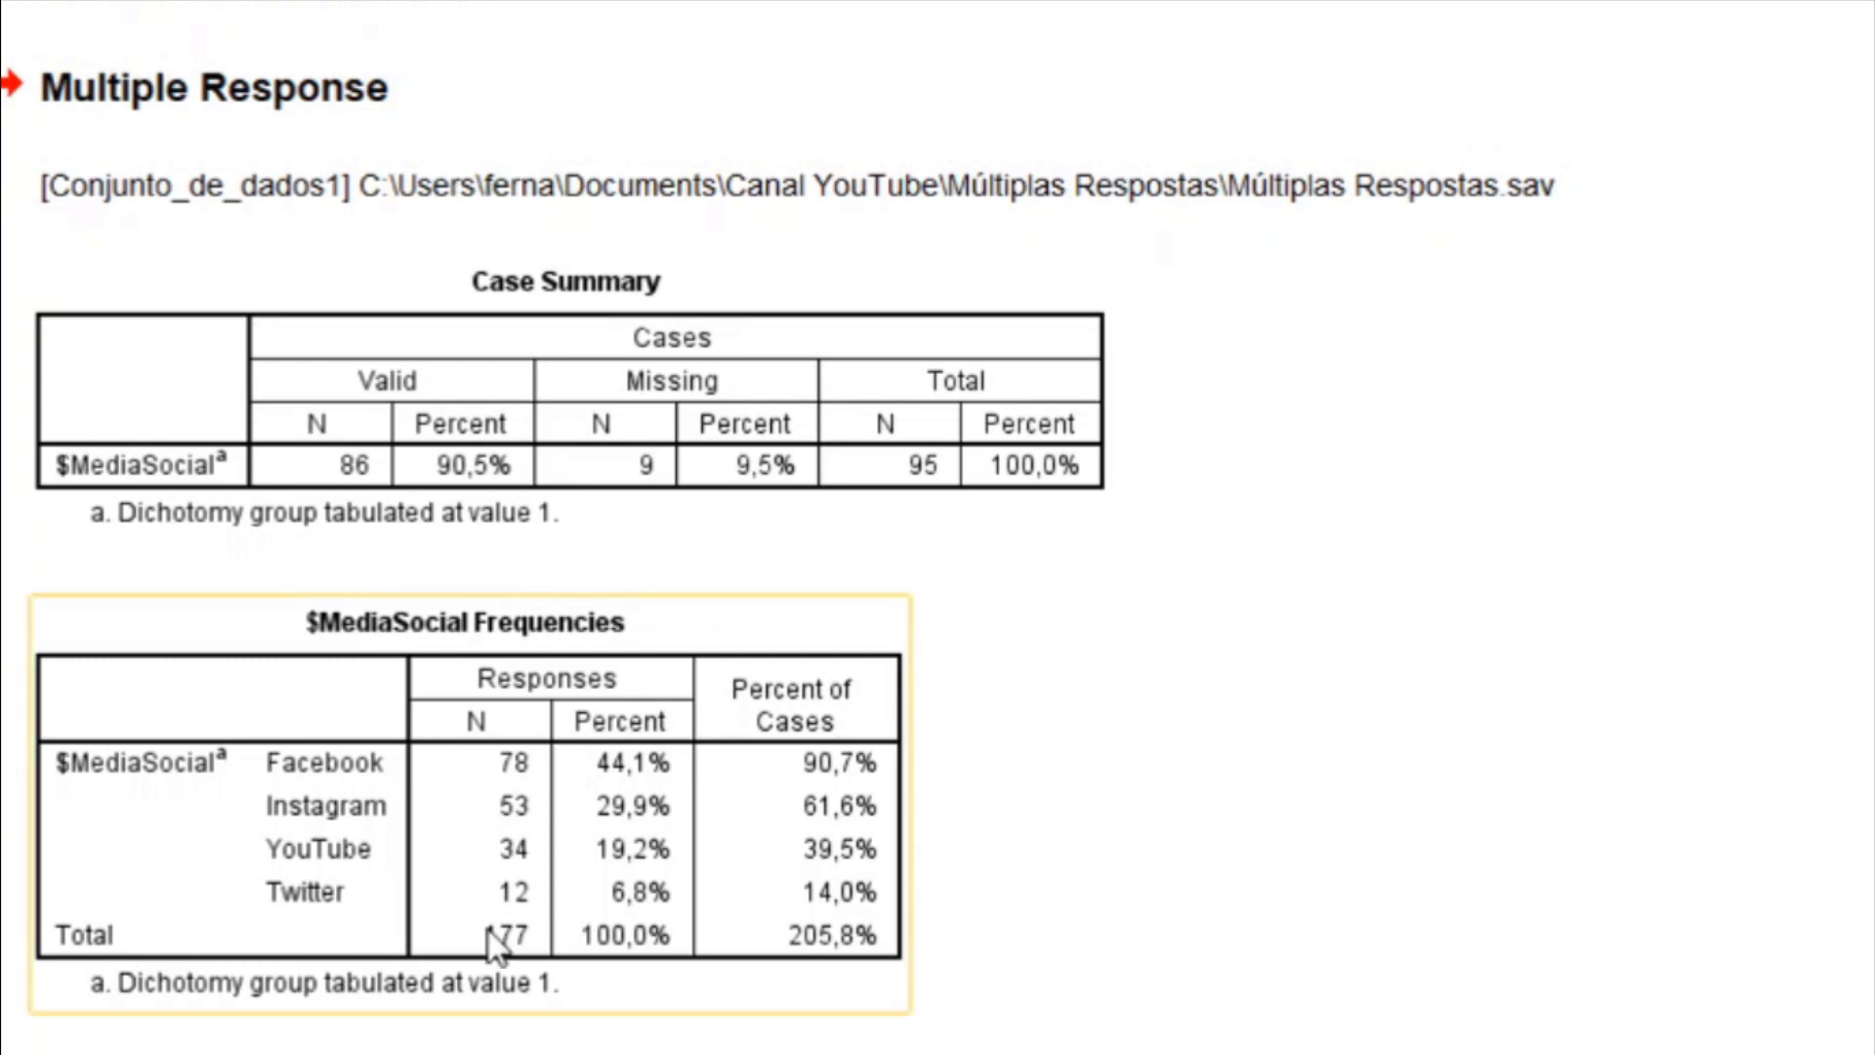
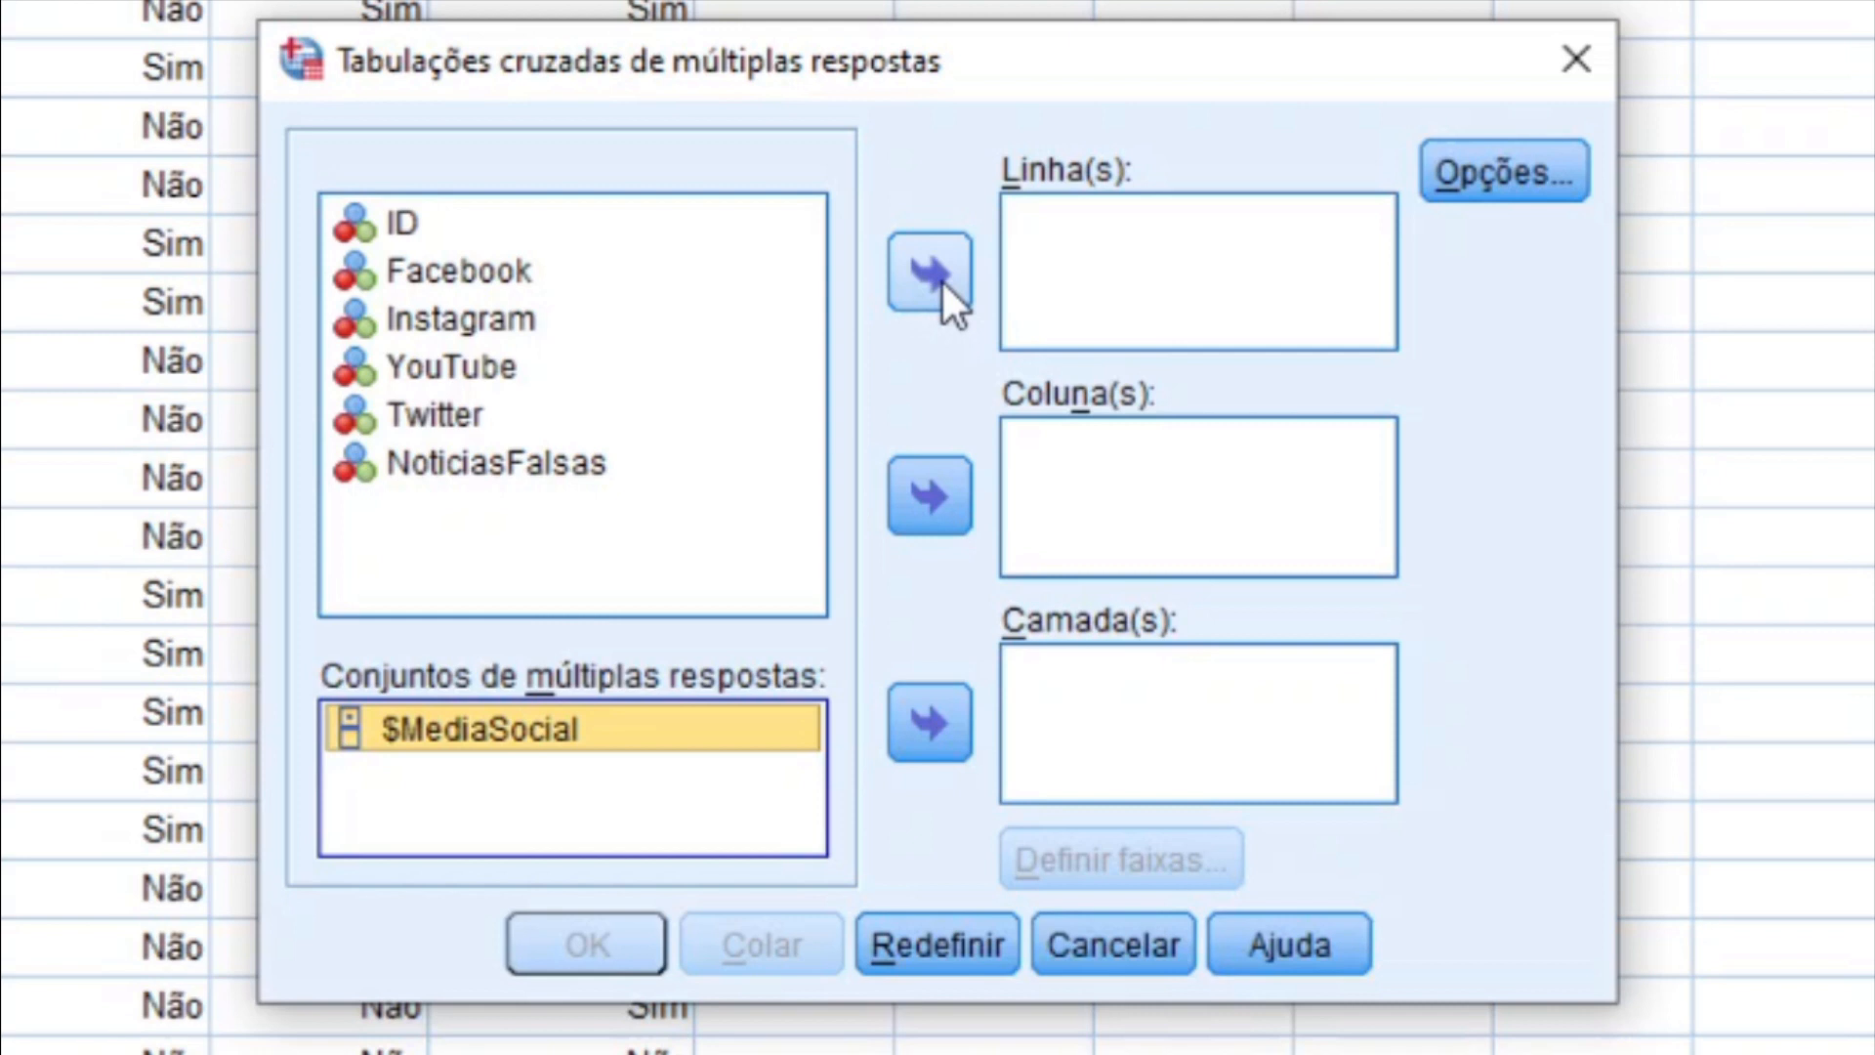
Step: Assign the $MediaSocial set to the rows and NoticiasFalsas to the columns of the multiple response crosstab
left_click(943, 283)
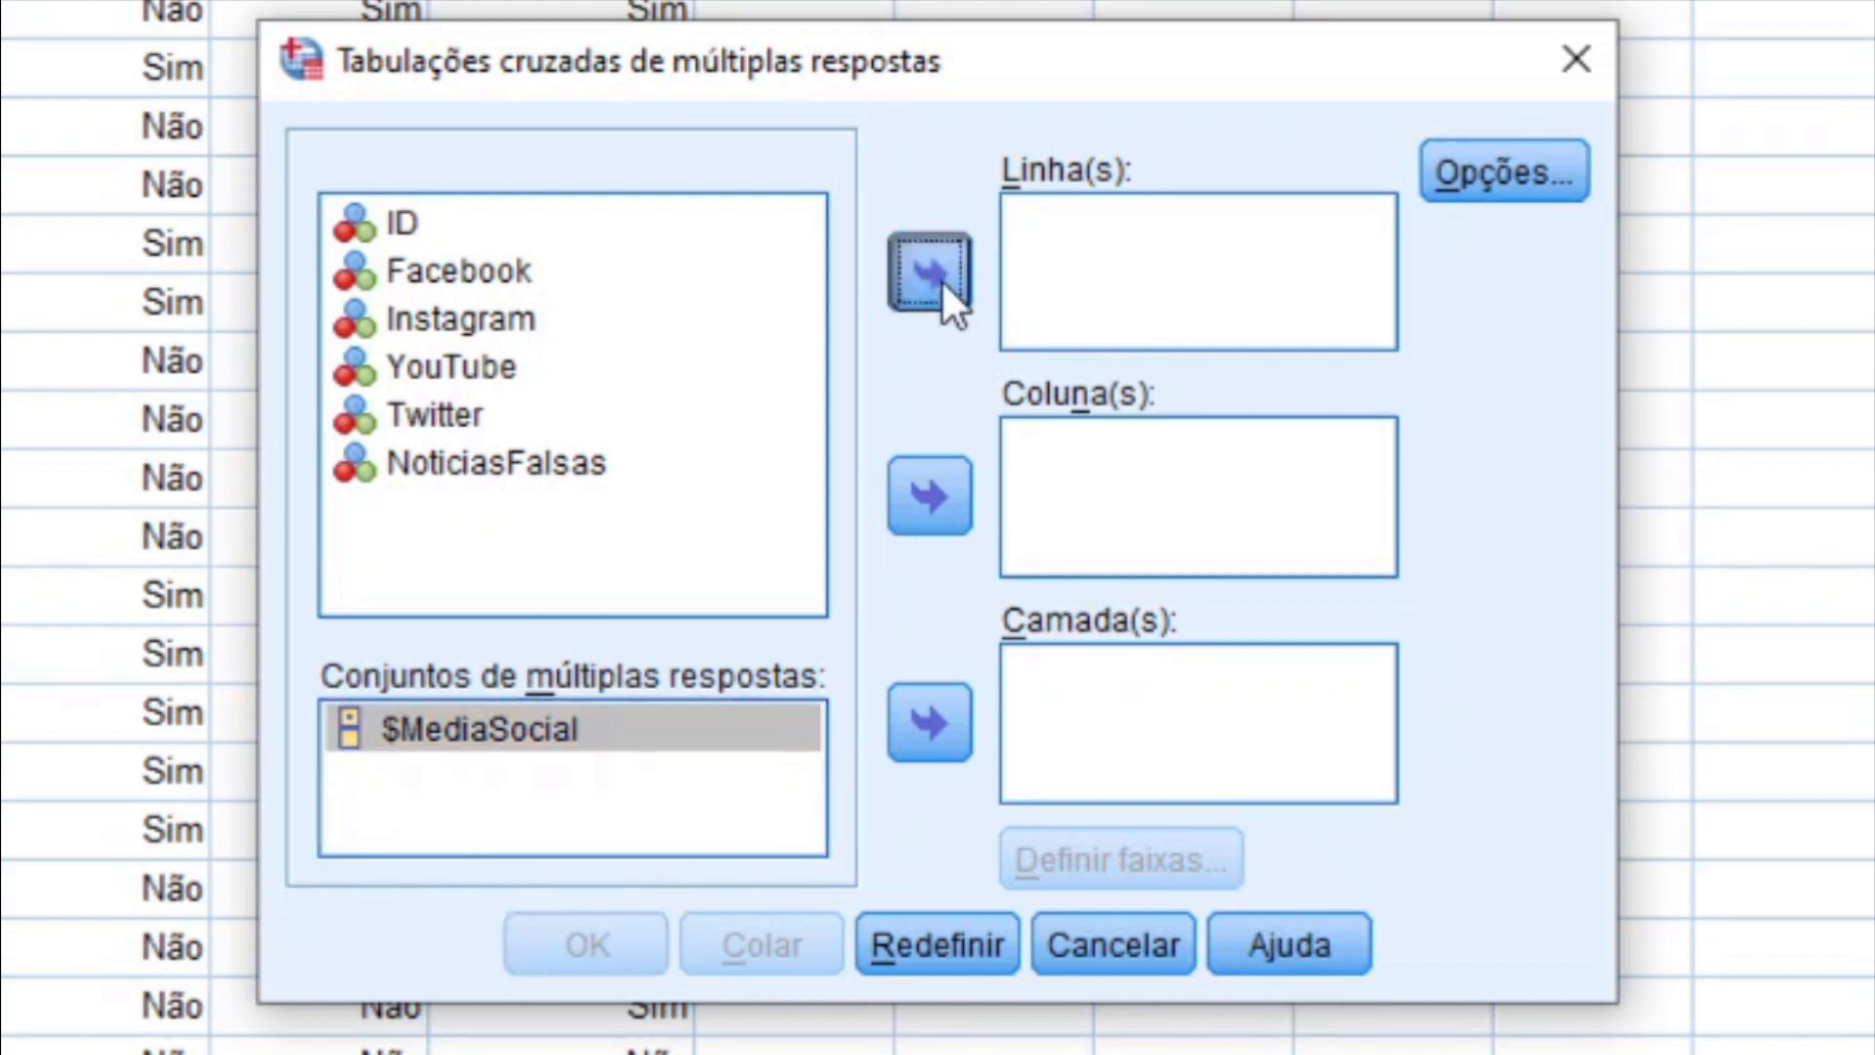
left_click(565, 467)
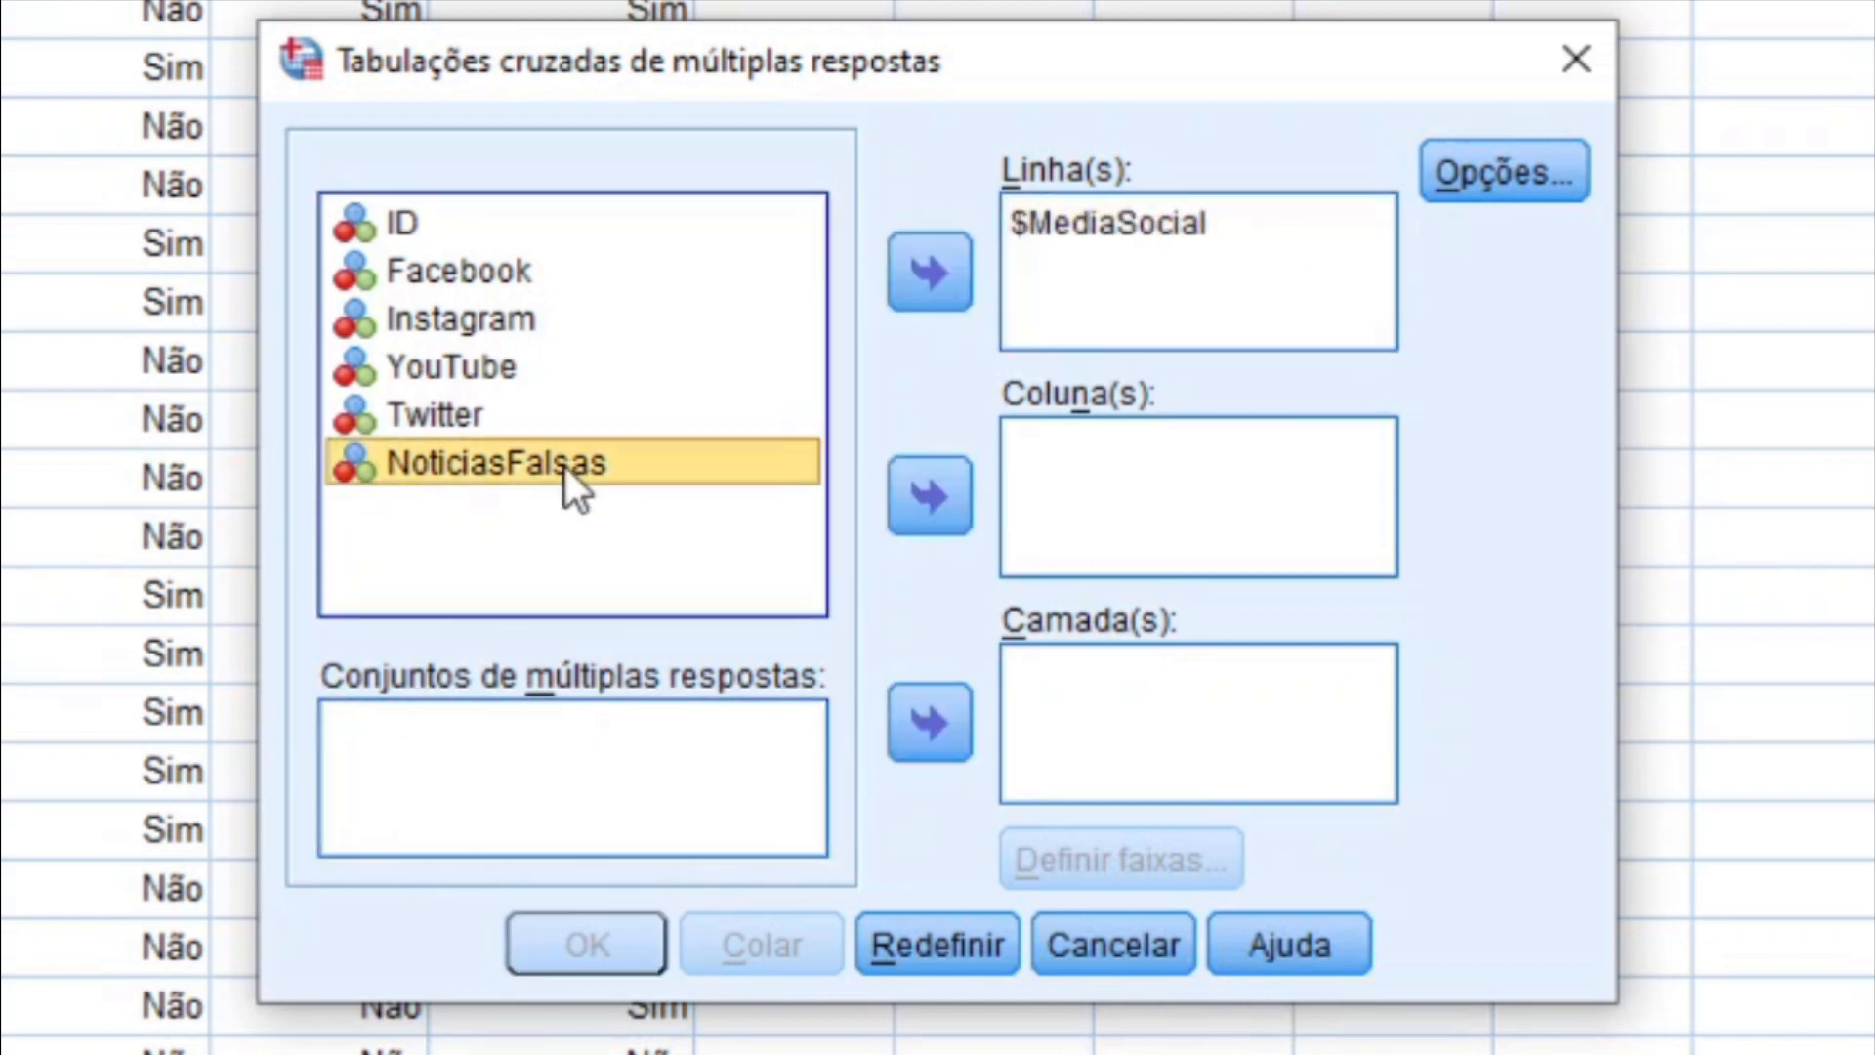
left_click(933, 487)
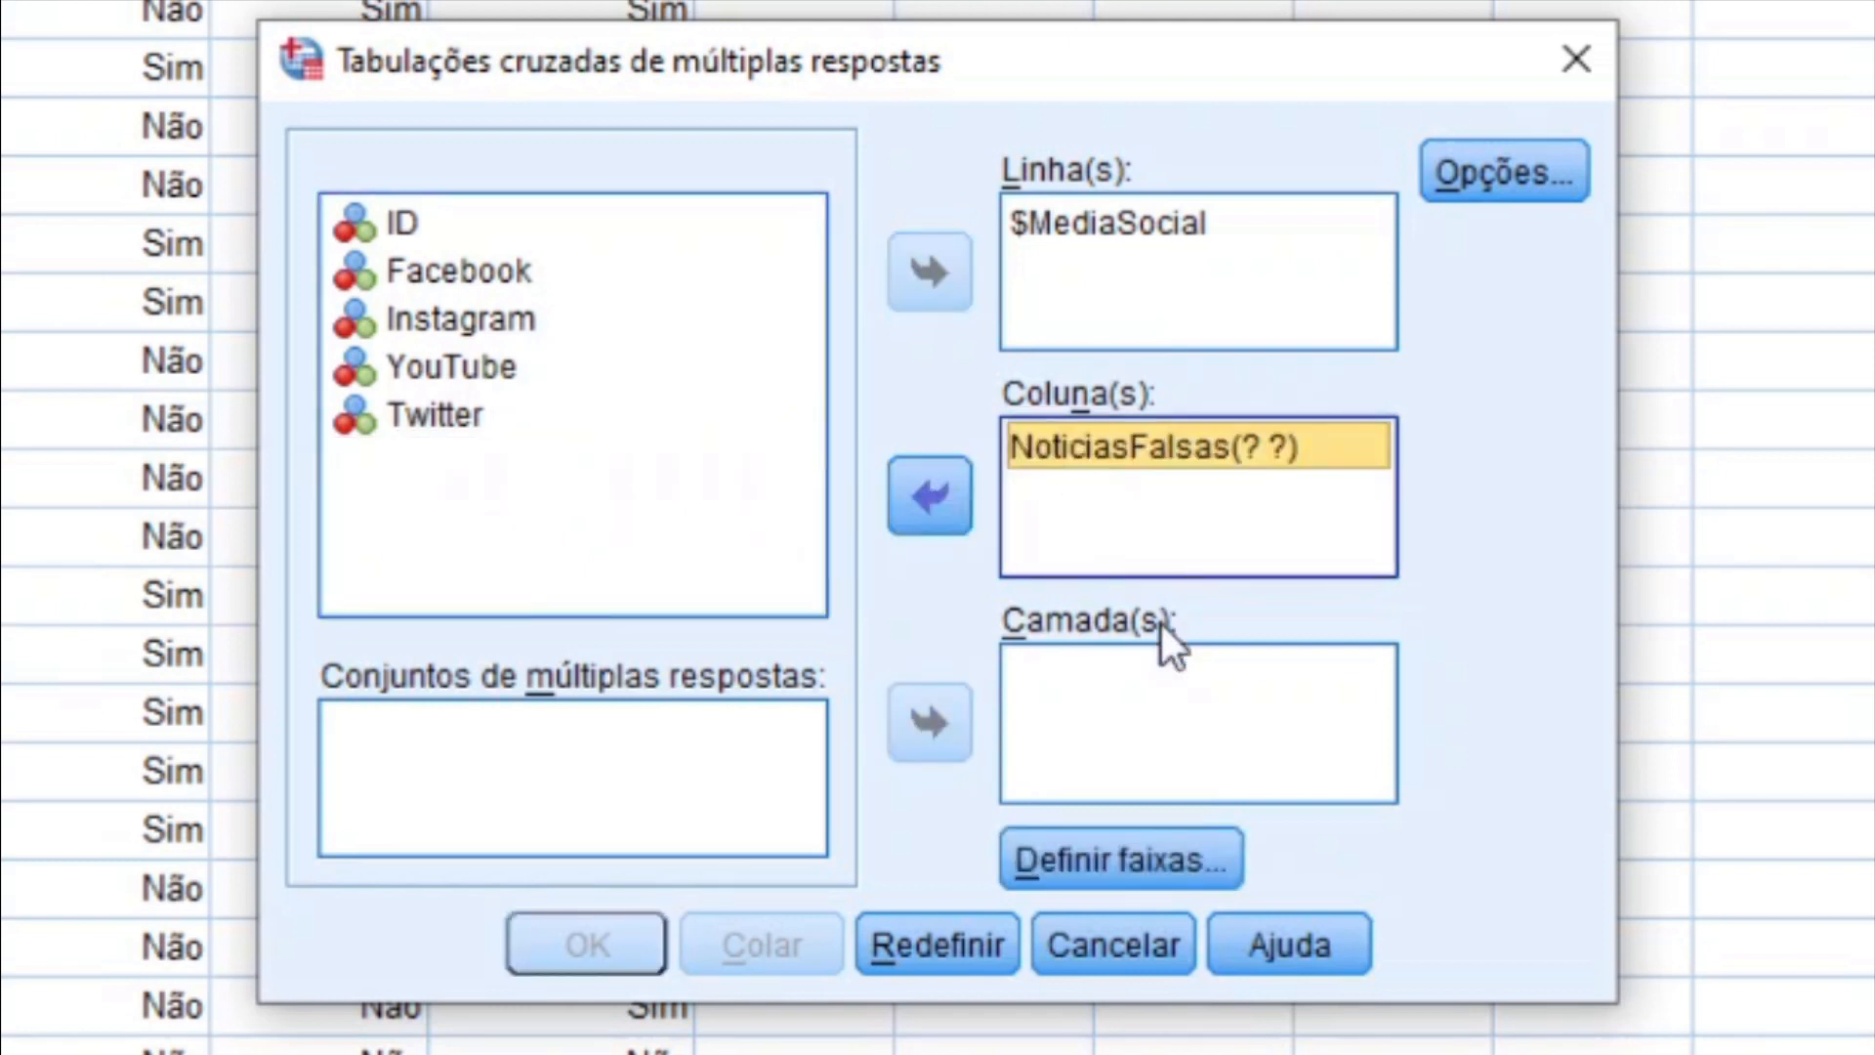
Step: Define the NoticiasFalsas range with minimum 0 and maximum 1, and run the multiple response crosstab
left_click(1144, 855)
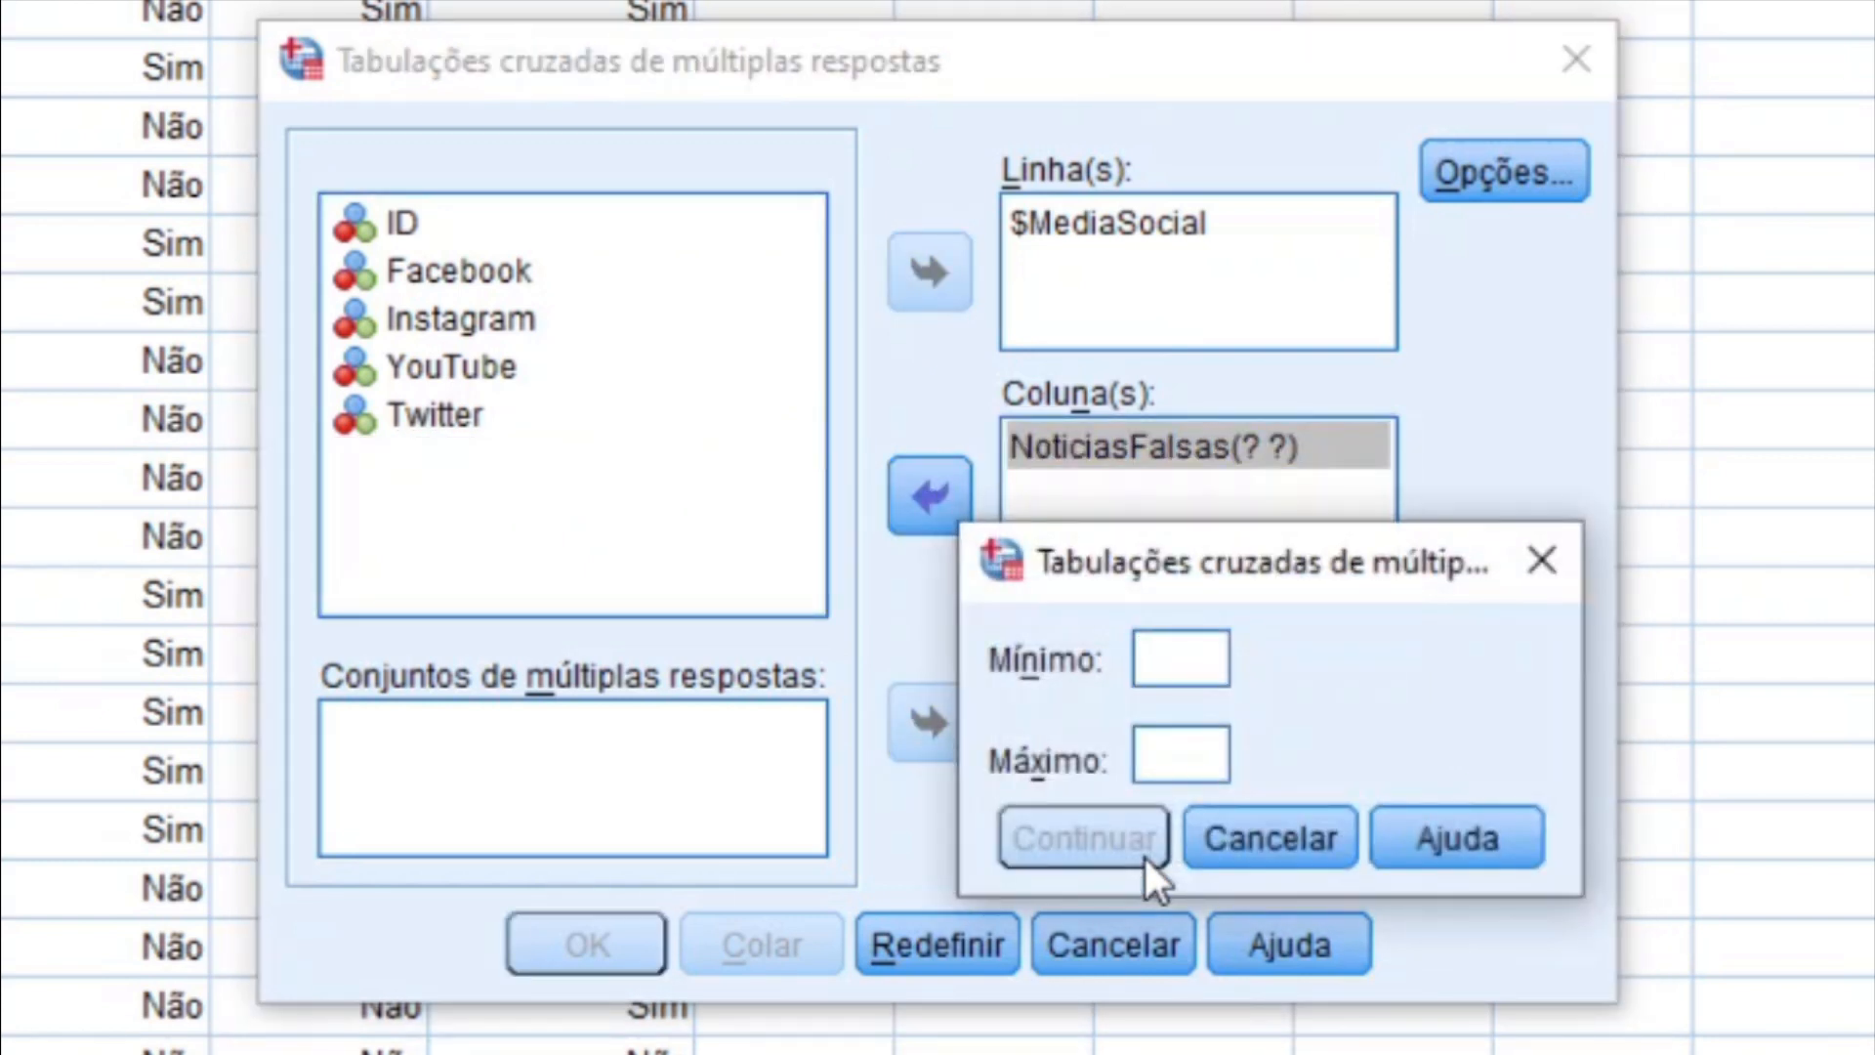
type("0")
key("Tab")
type("1")
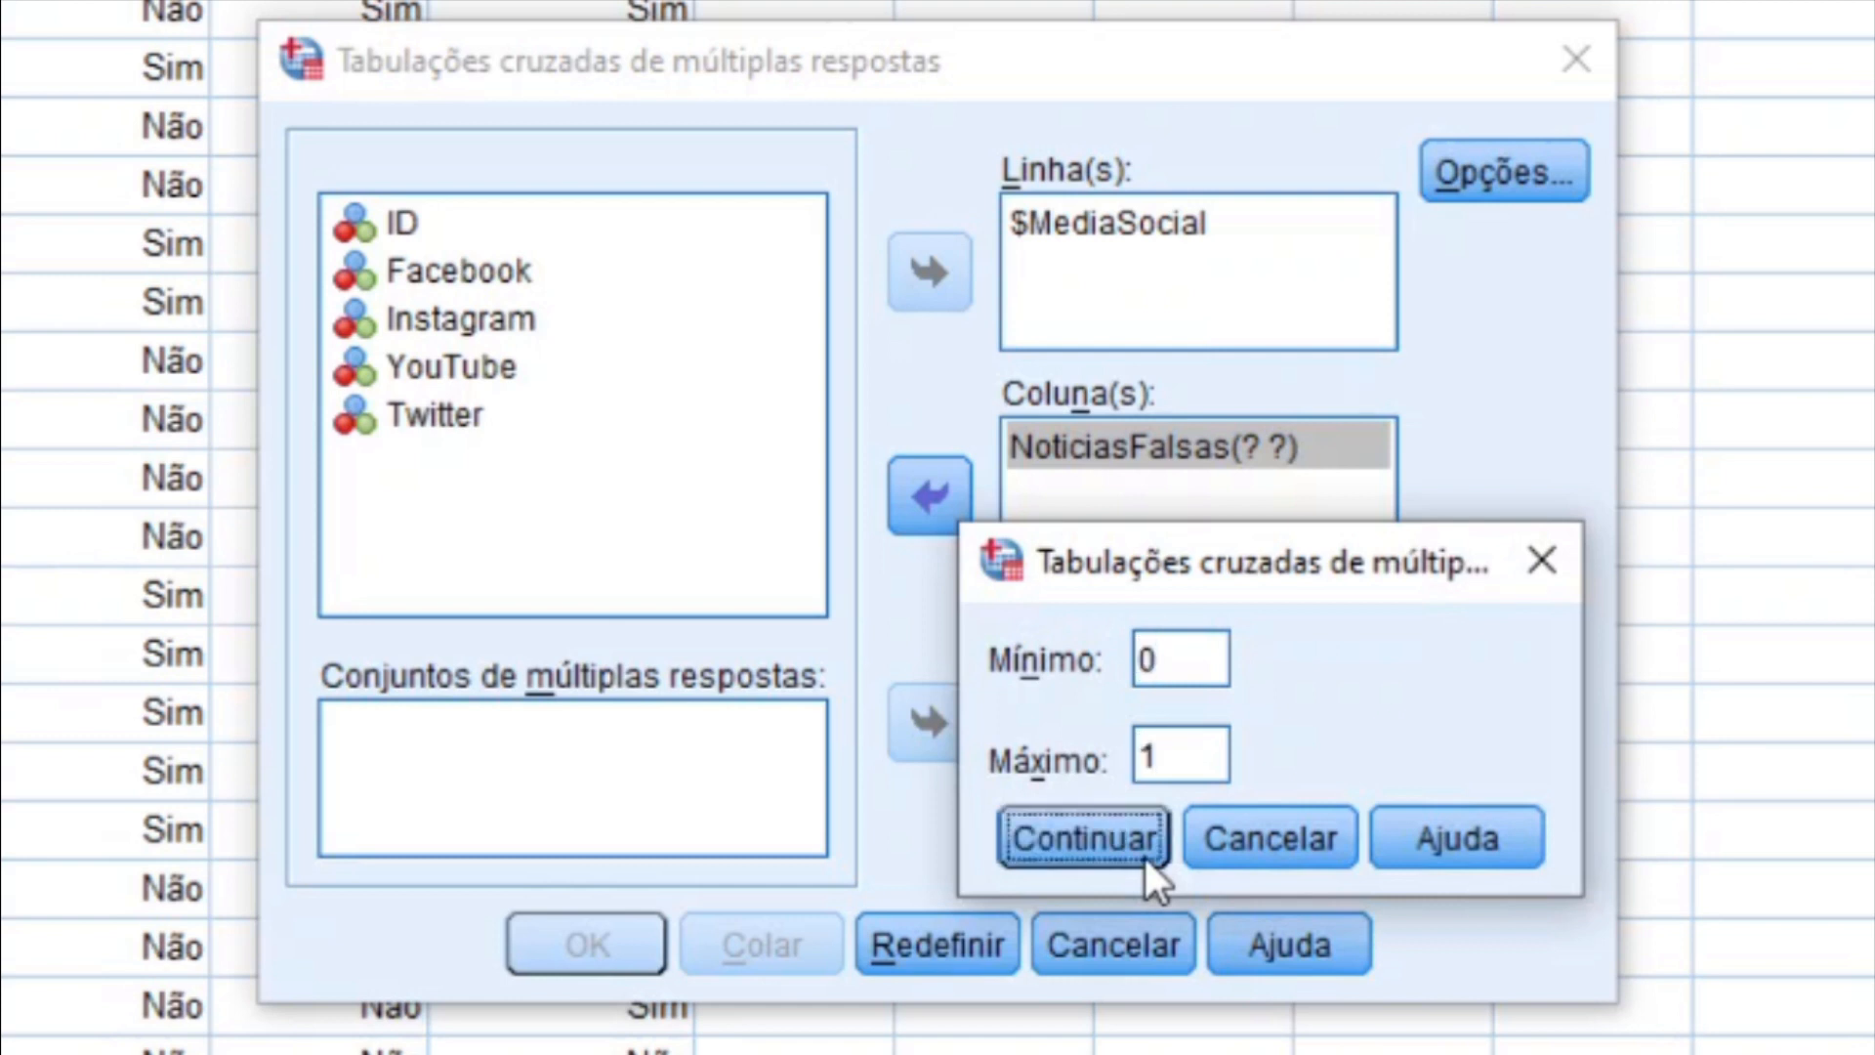
left_click(1106, 840)
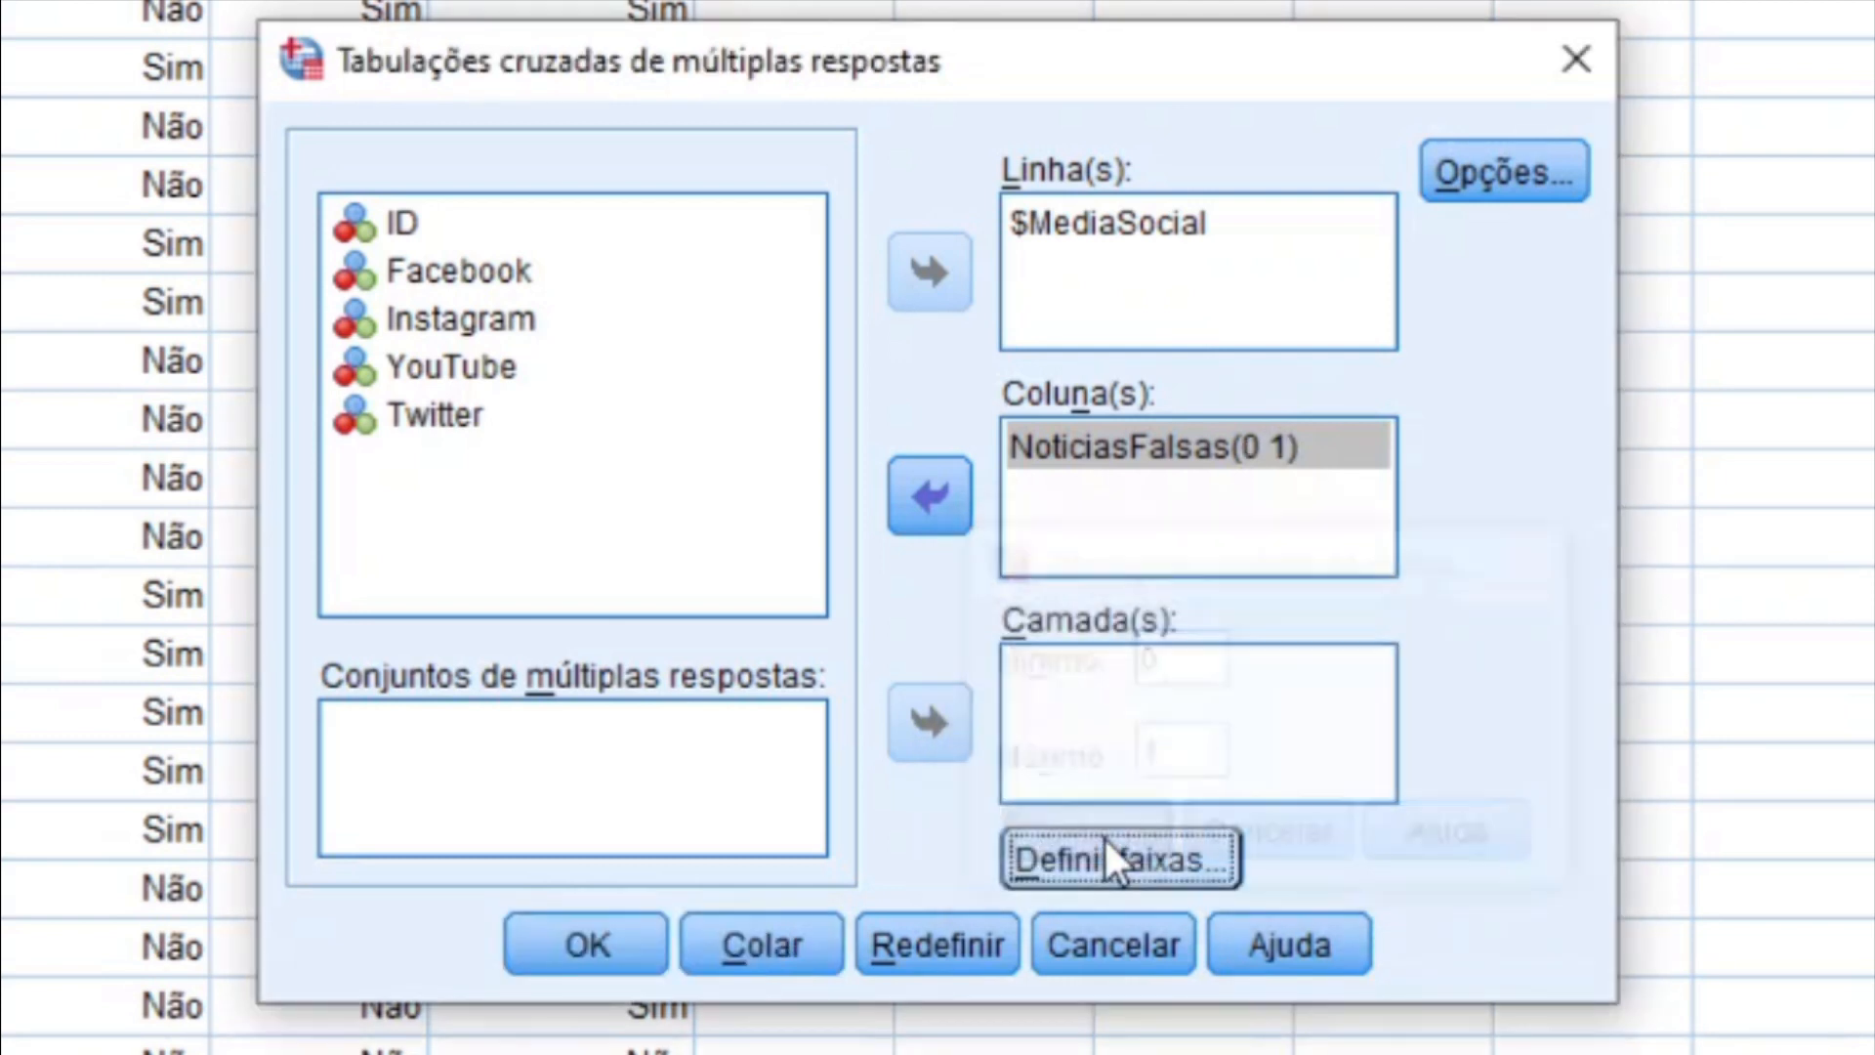
left_click(612, 944)
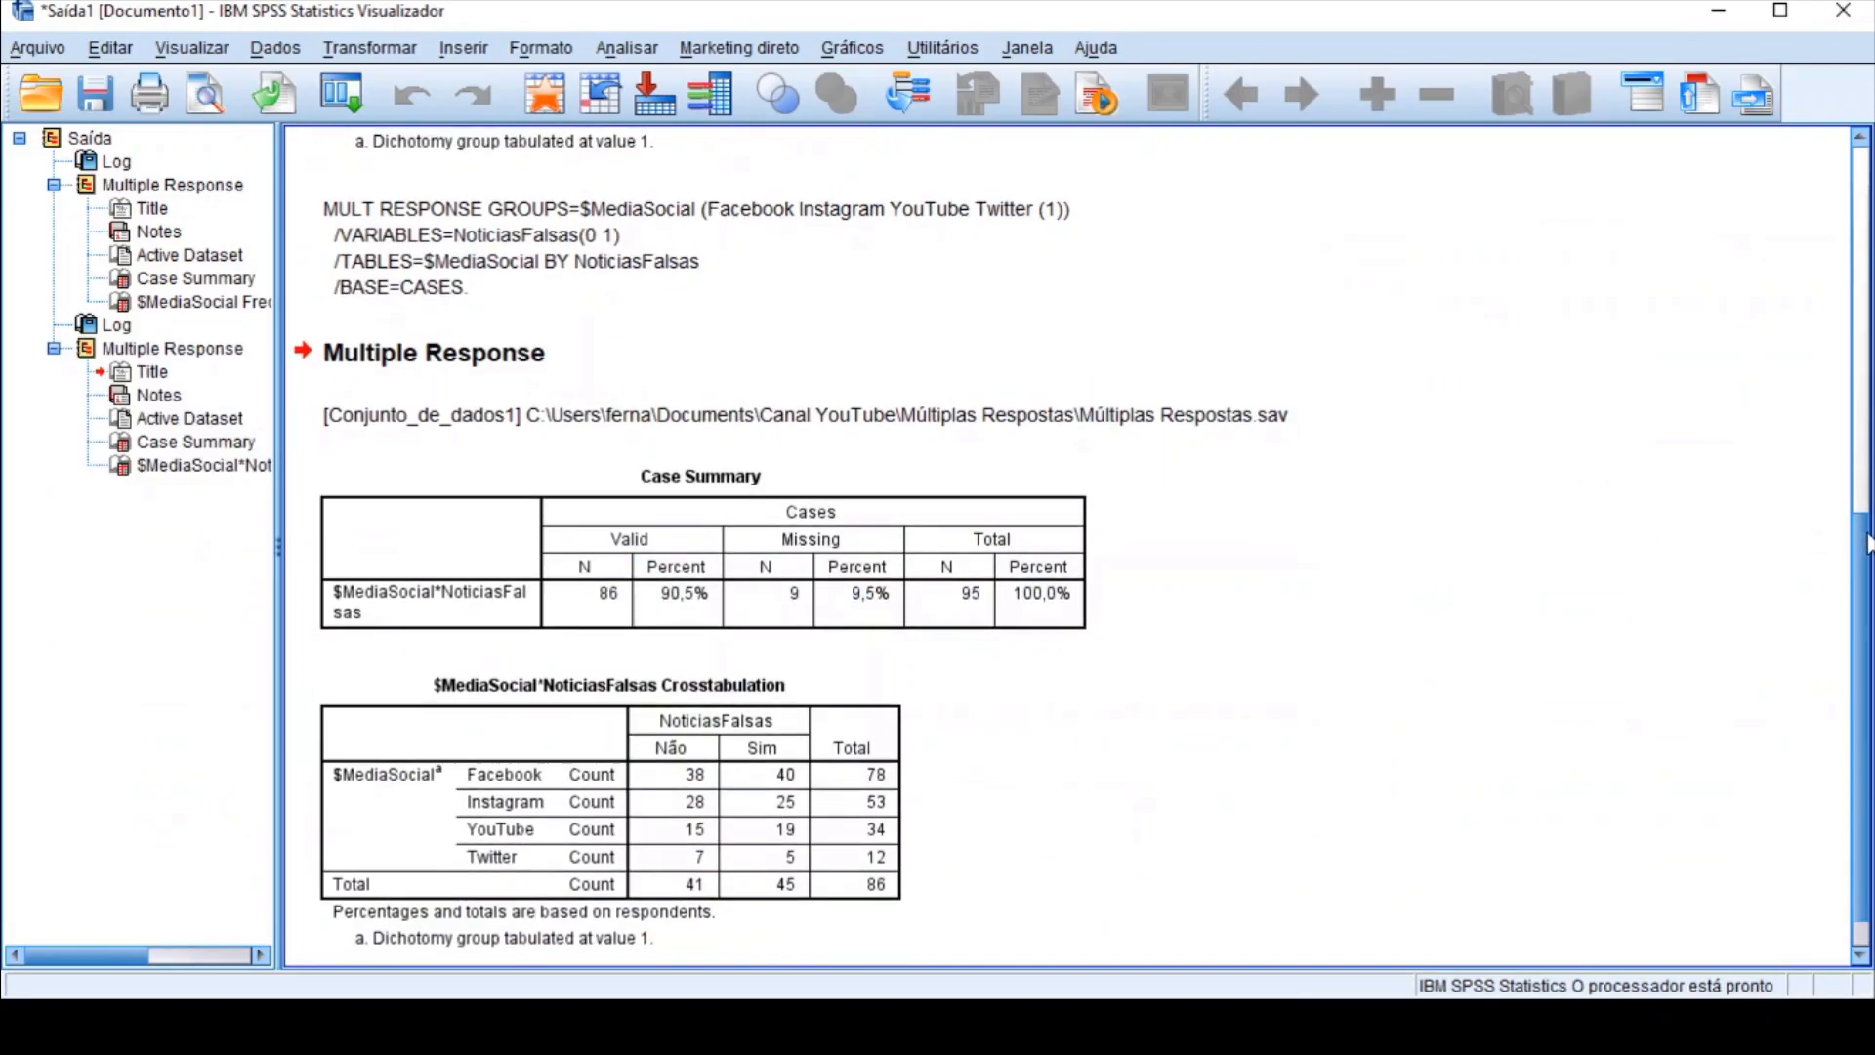
scroll(1829, 517, "down", 1)
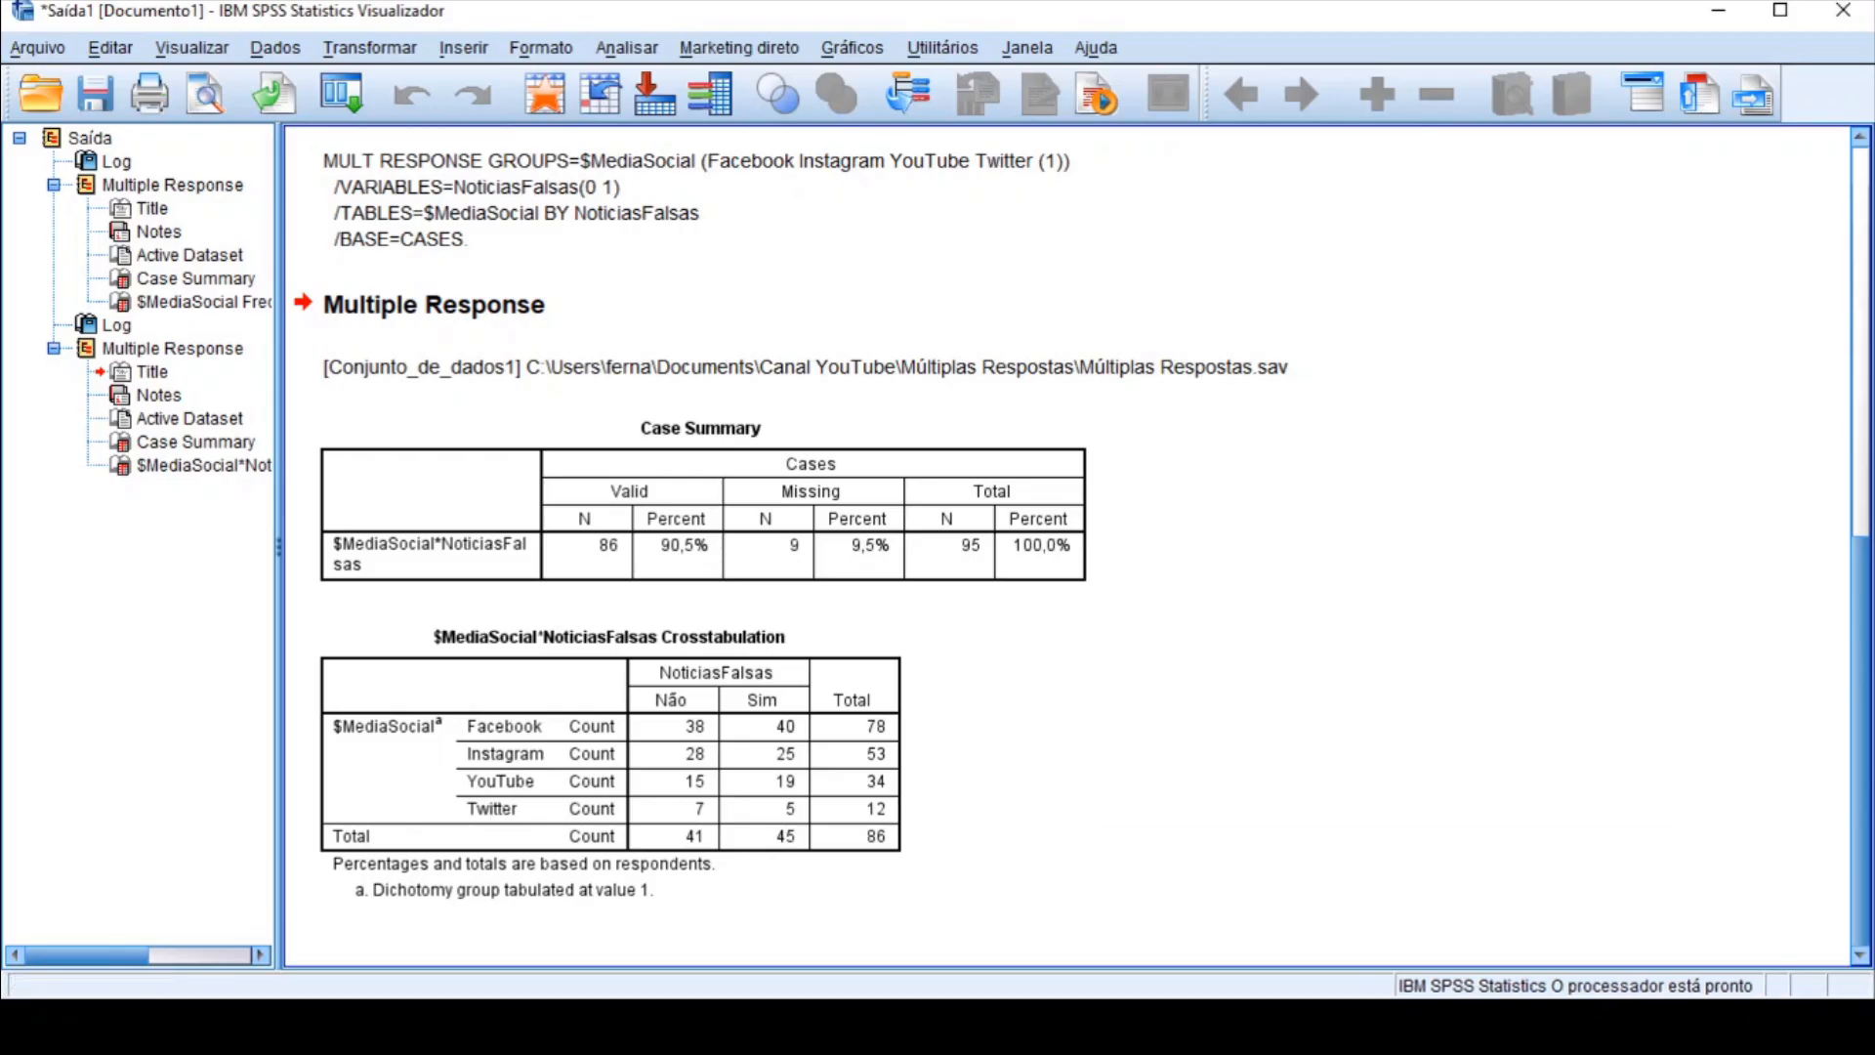
Step: From the dataset, build a custom table with $MediaSocial in the rows and NoticiasFalsas in the columns
mouse_move(1382, 1027)
left_click(1509, 918)
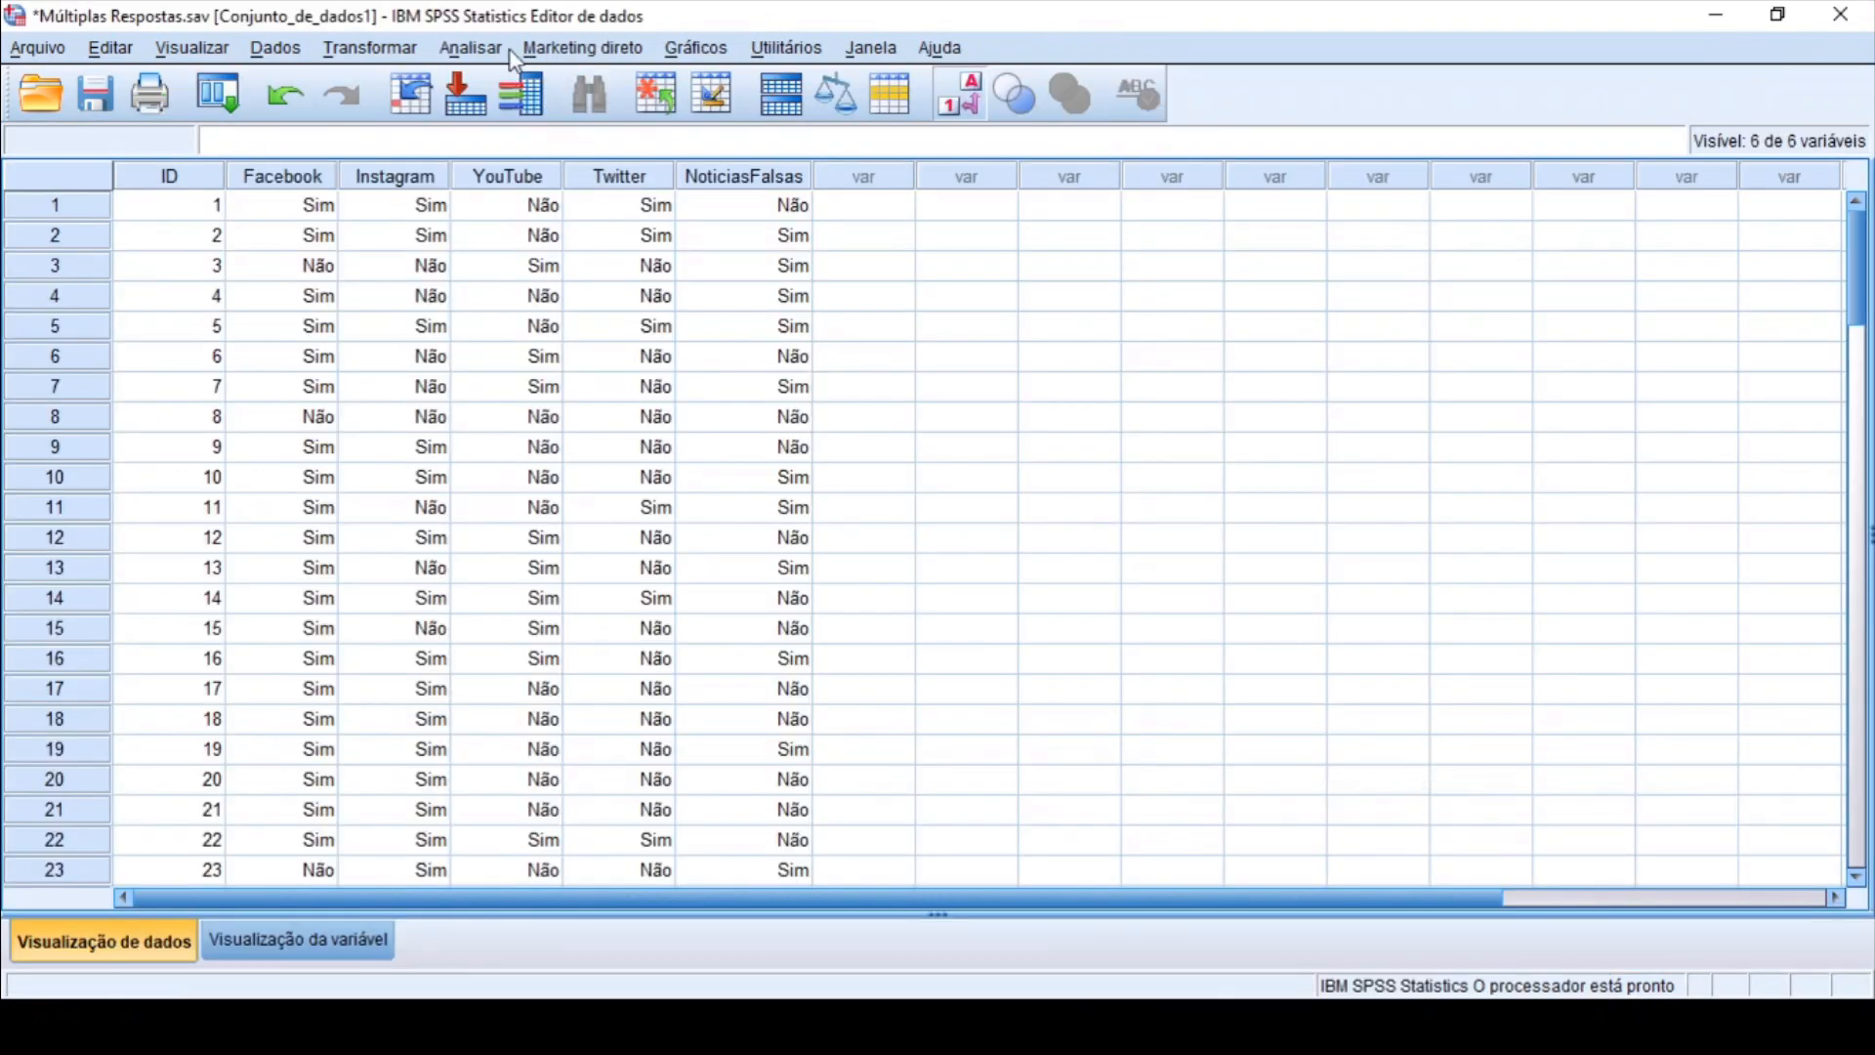
left_click(478, 61)
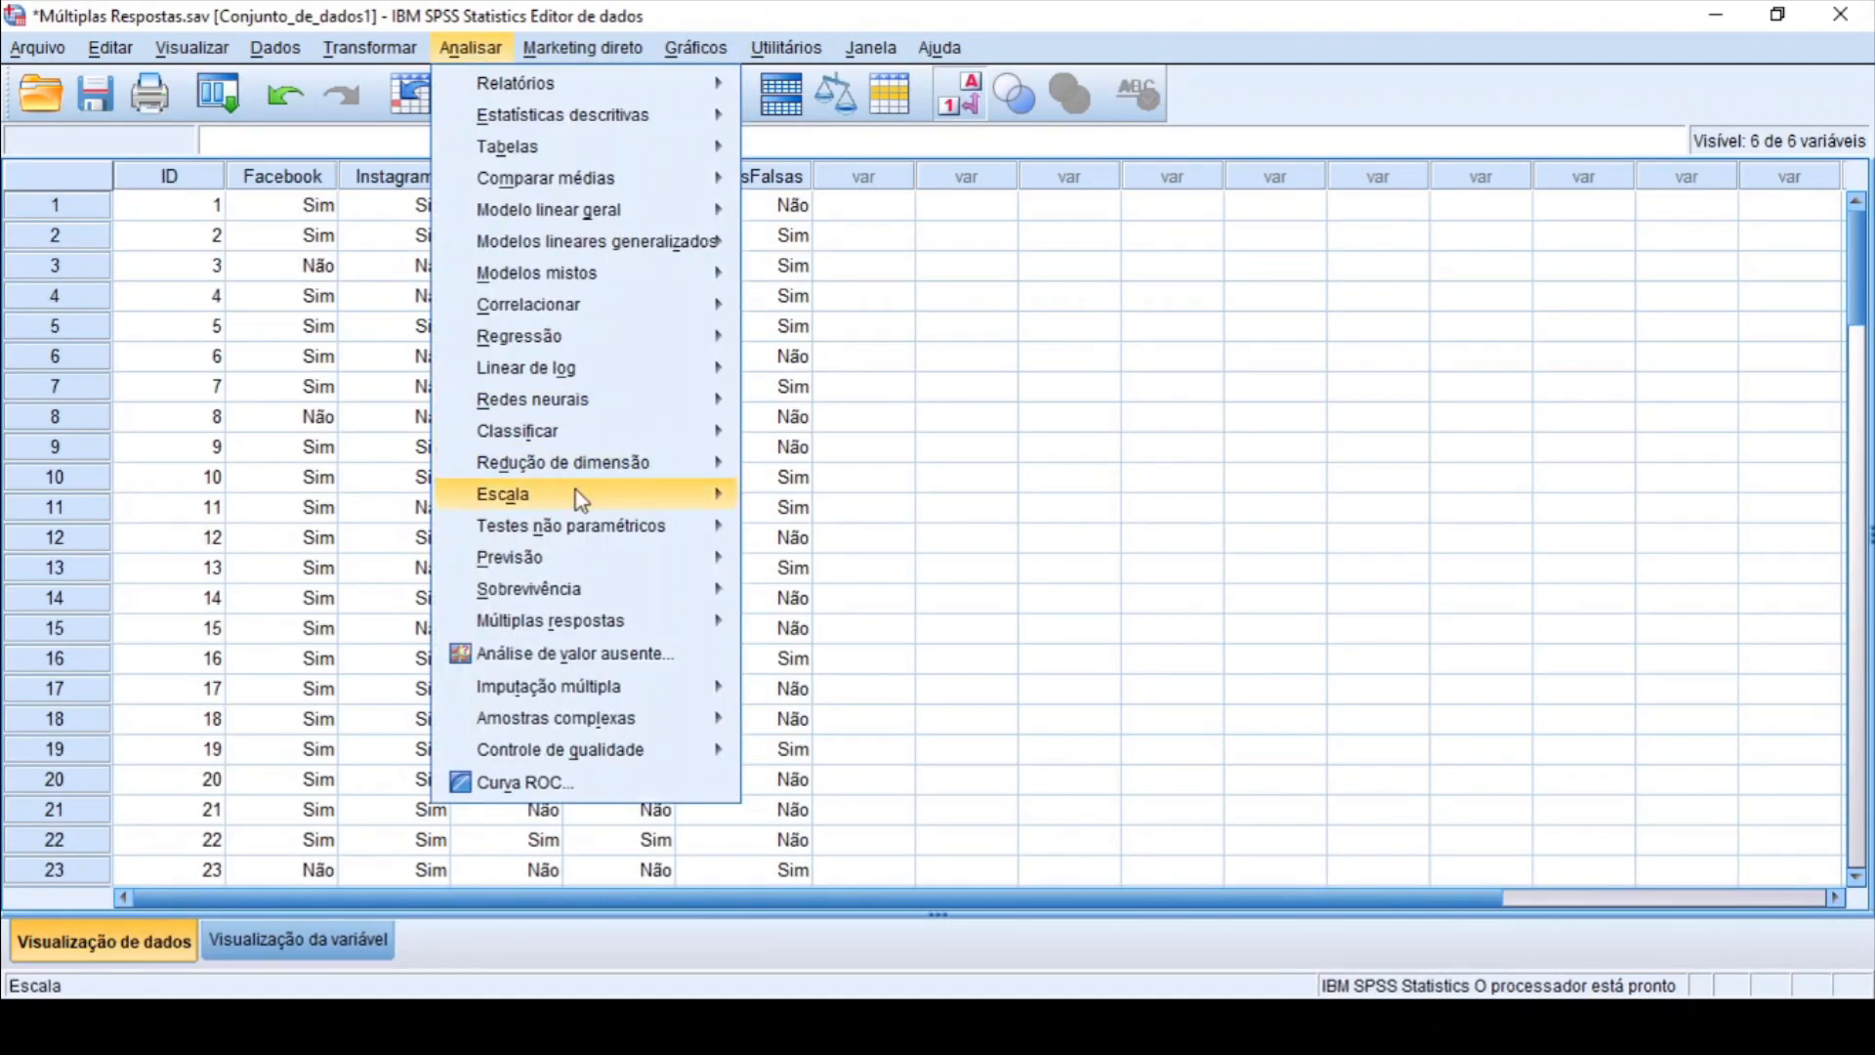
mouse_move(591, 634)
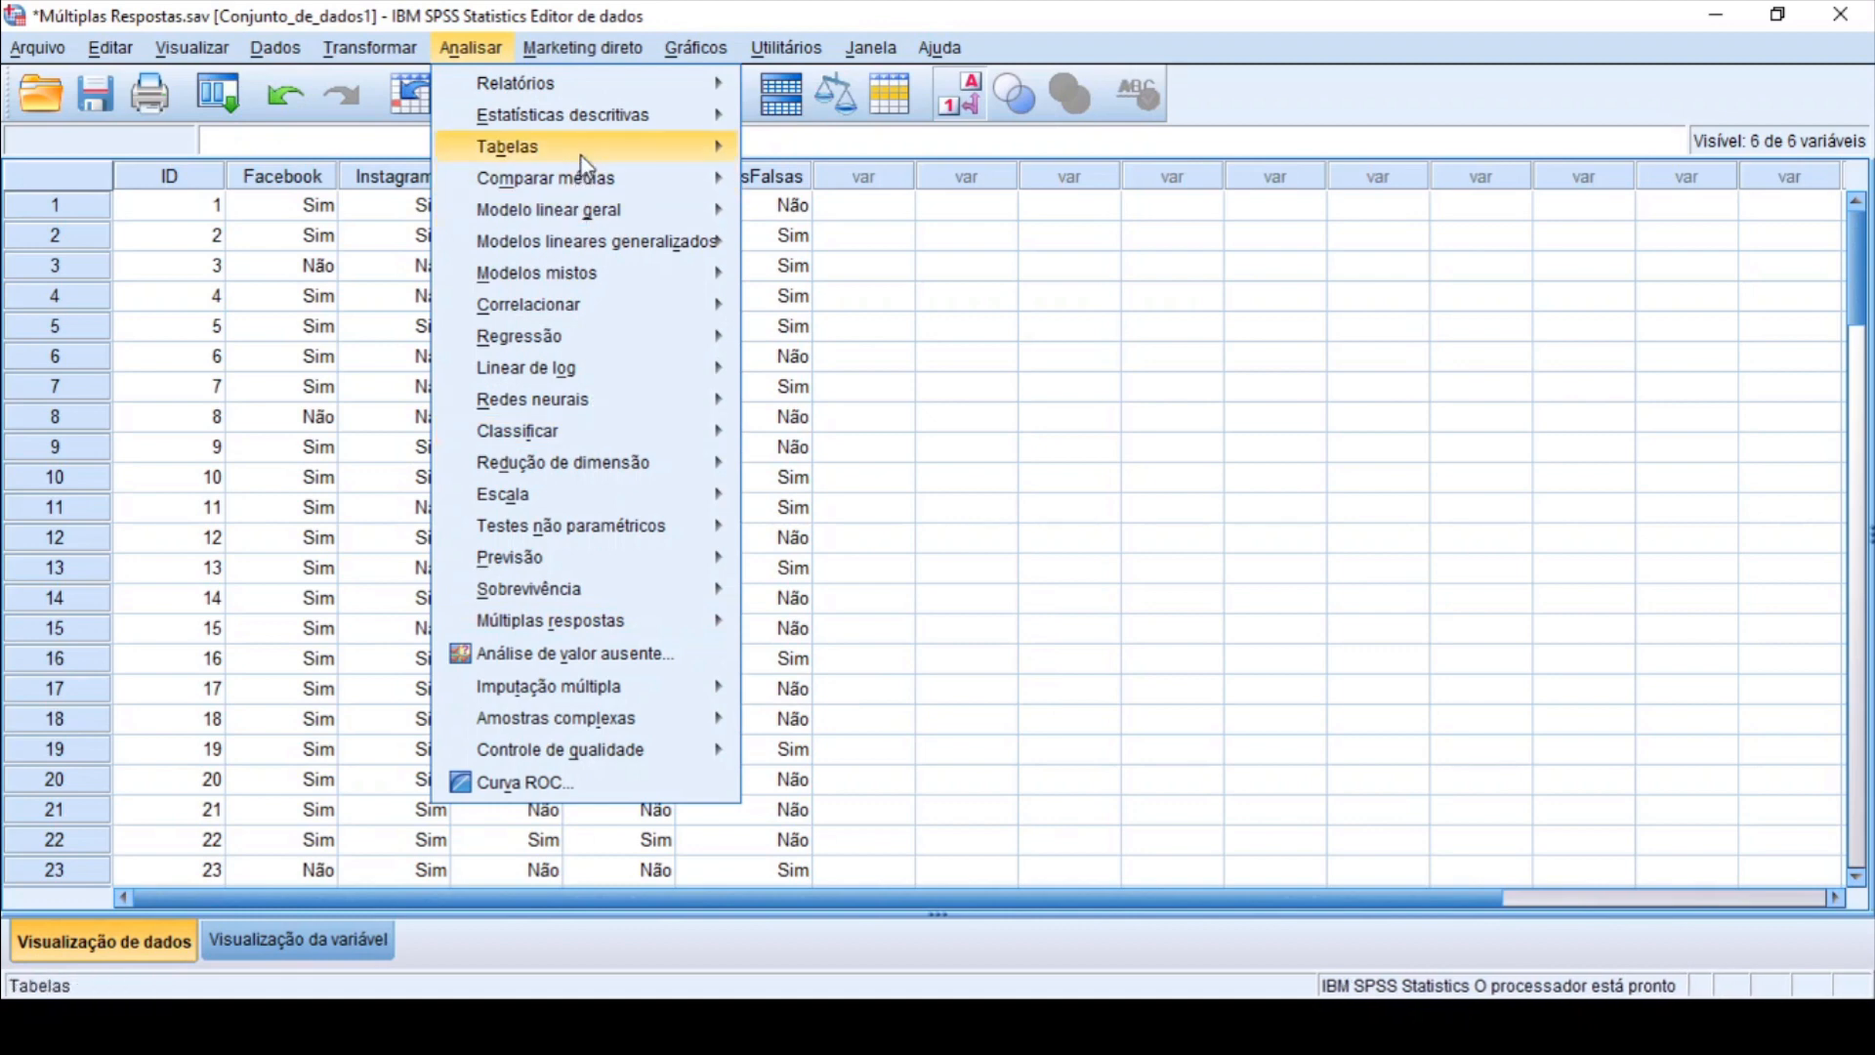
mouse_move(590, 160)
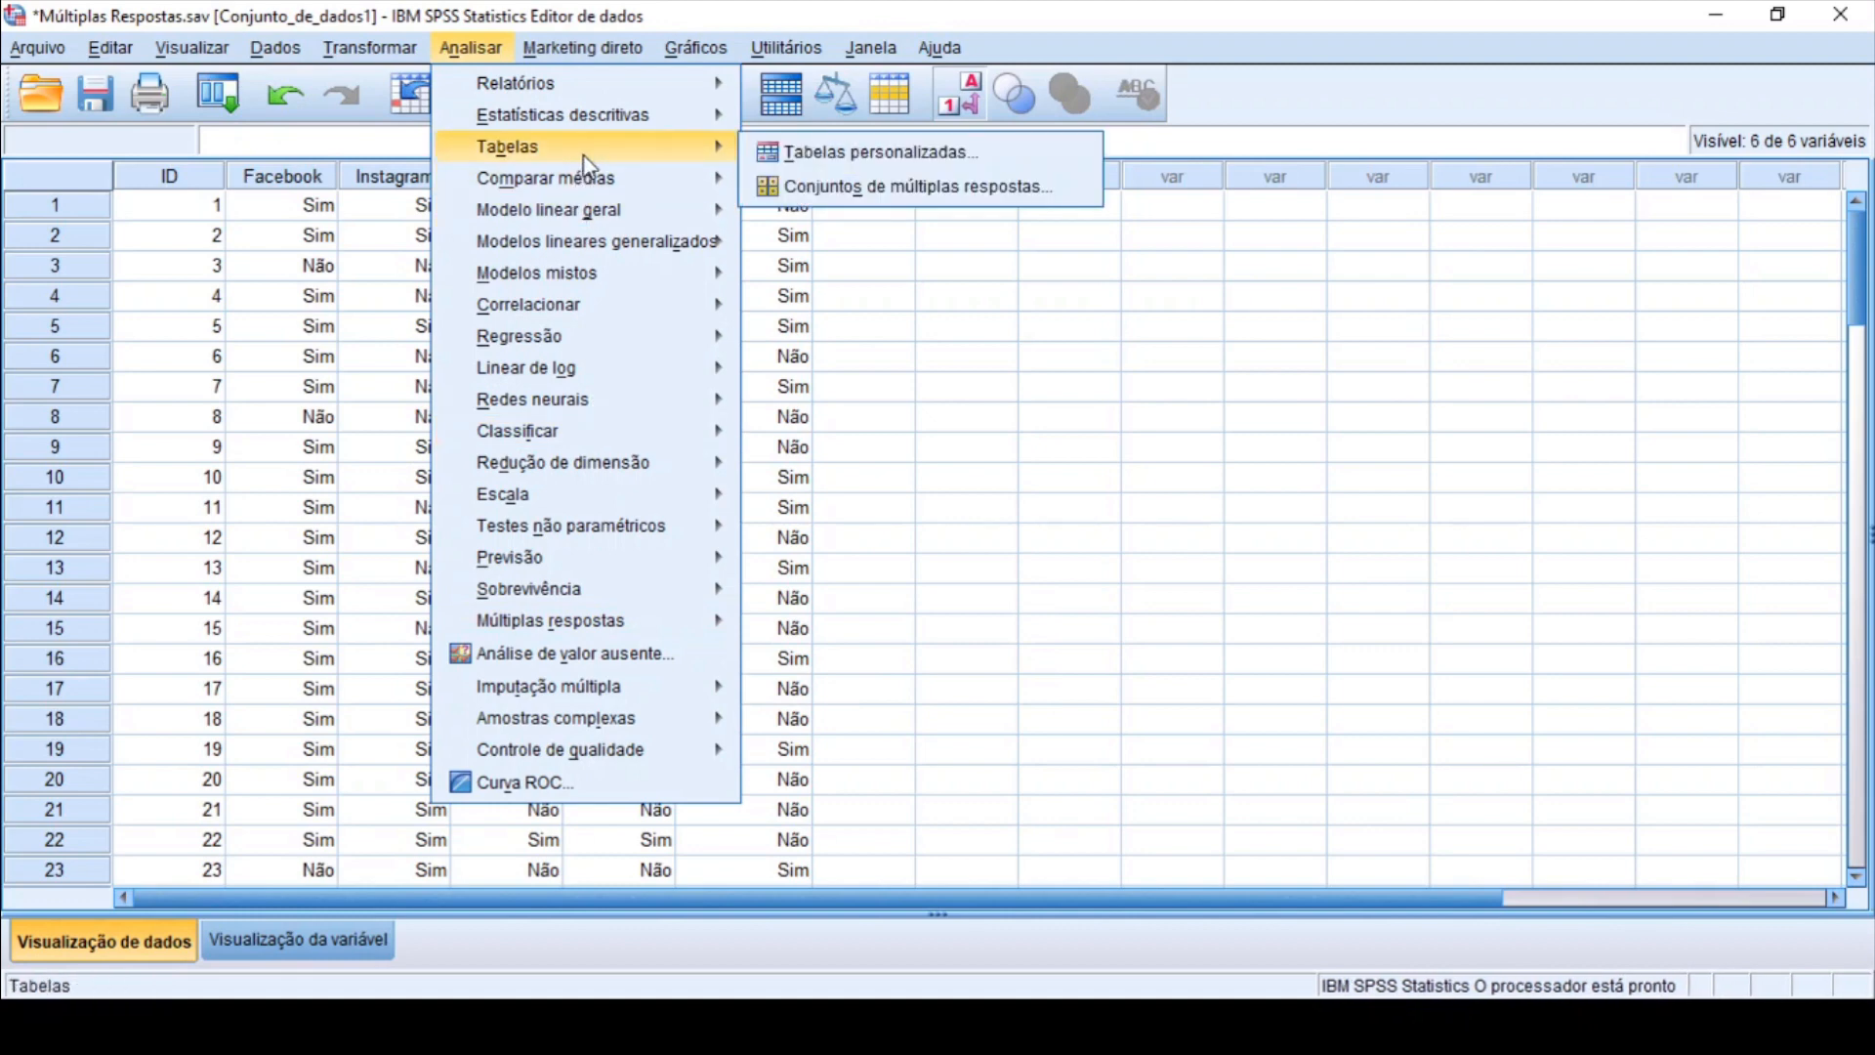
left_click(793, 157)
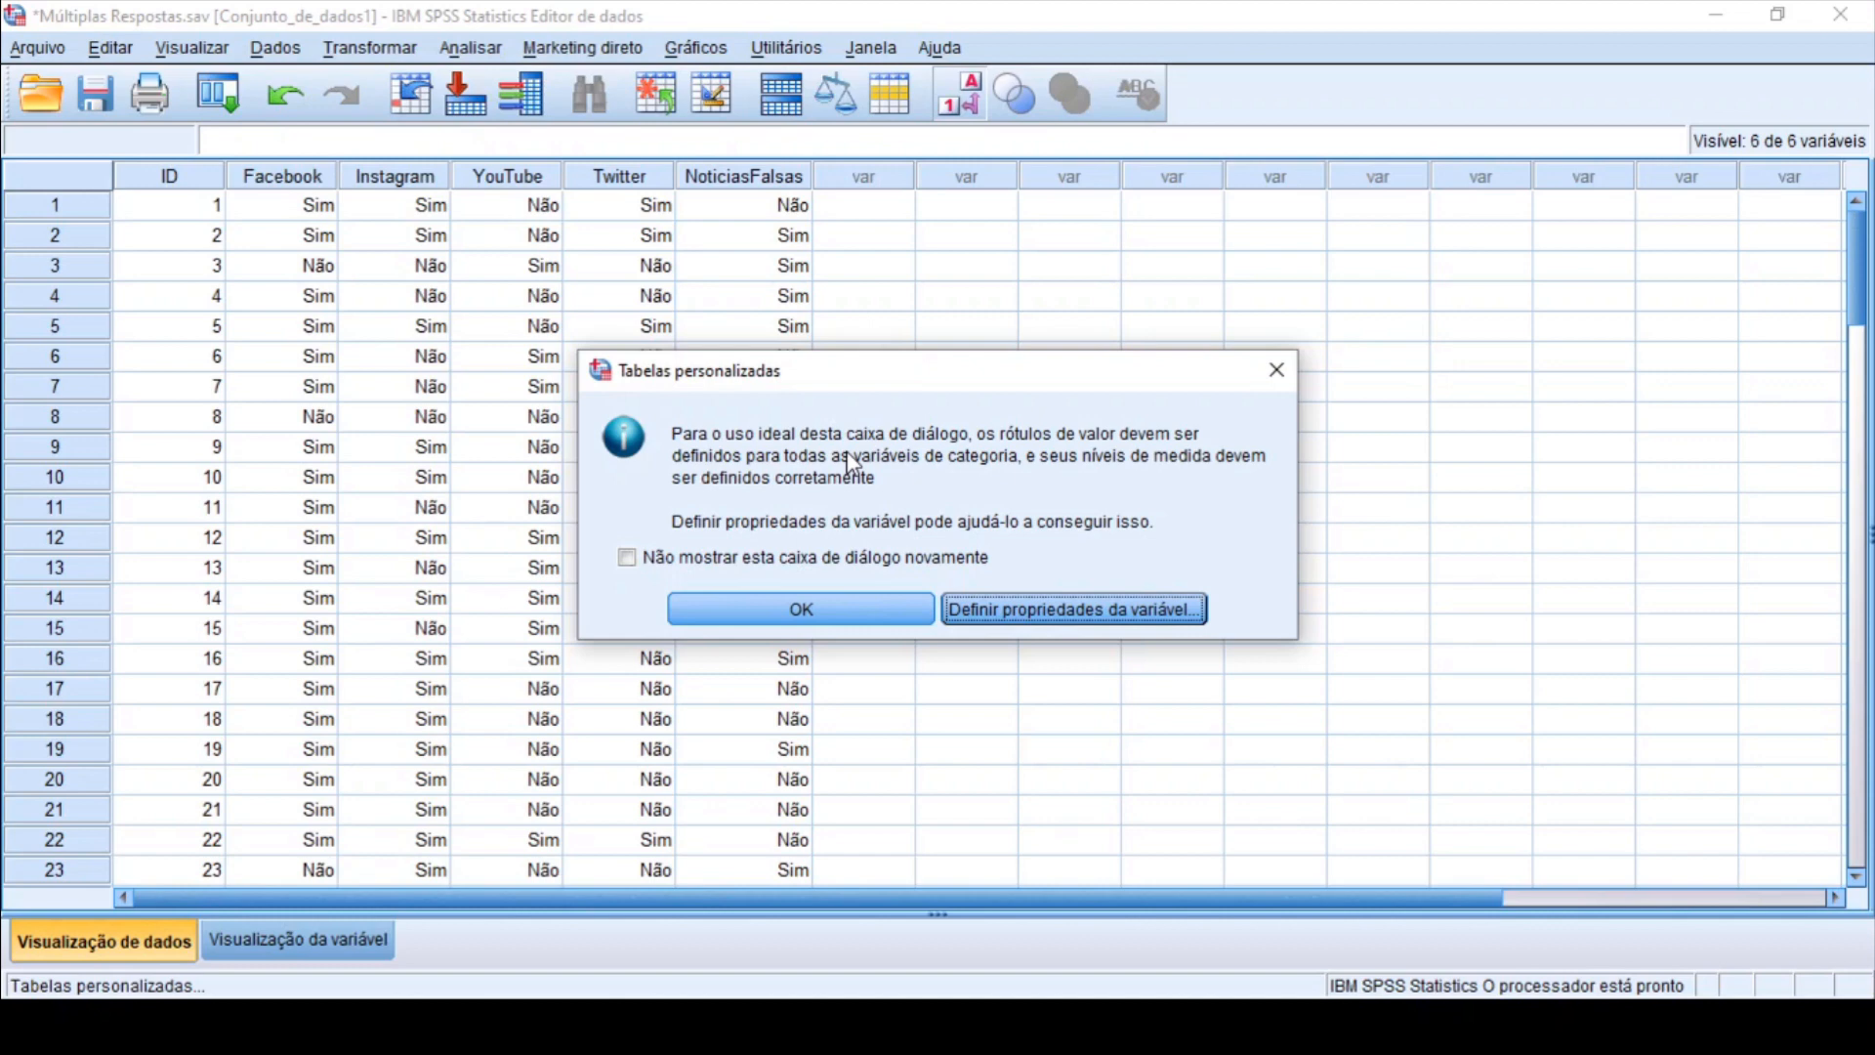
left_click(823, 611)
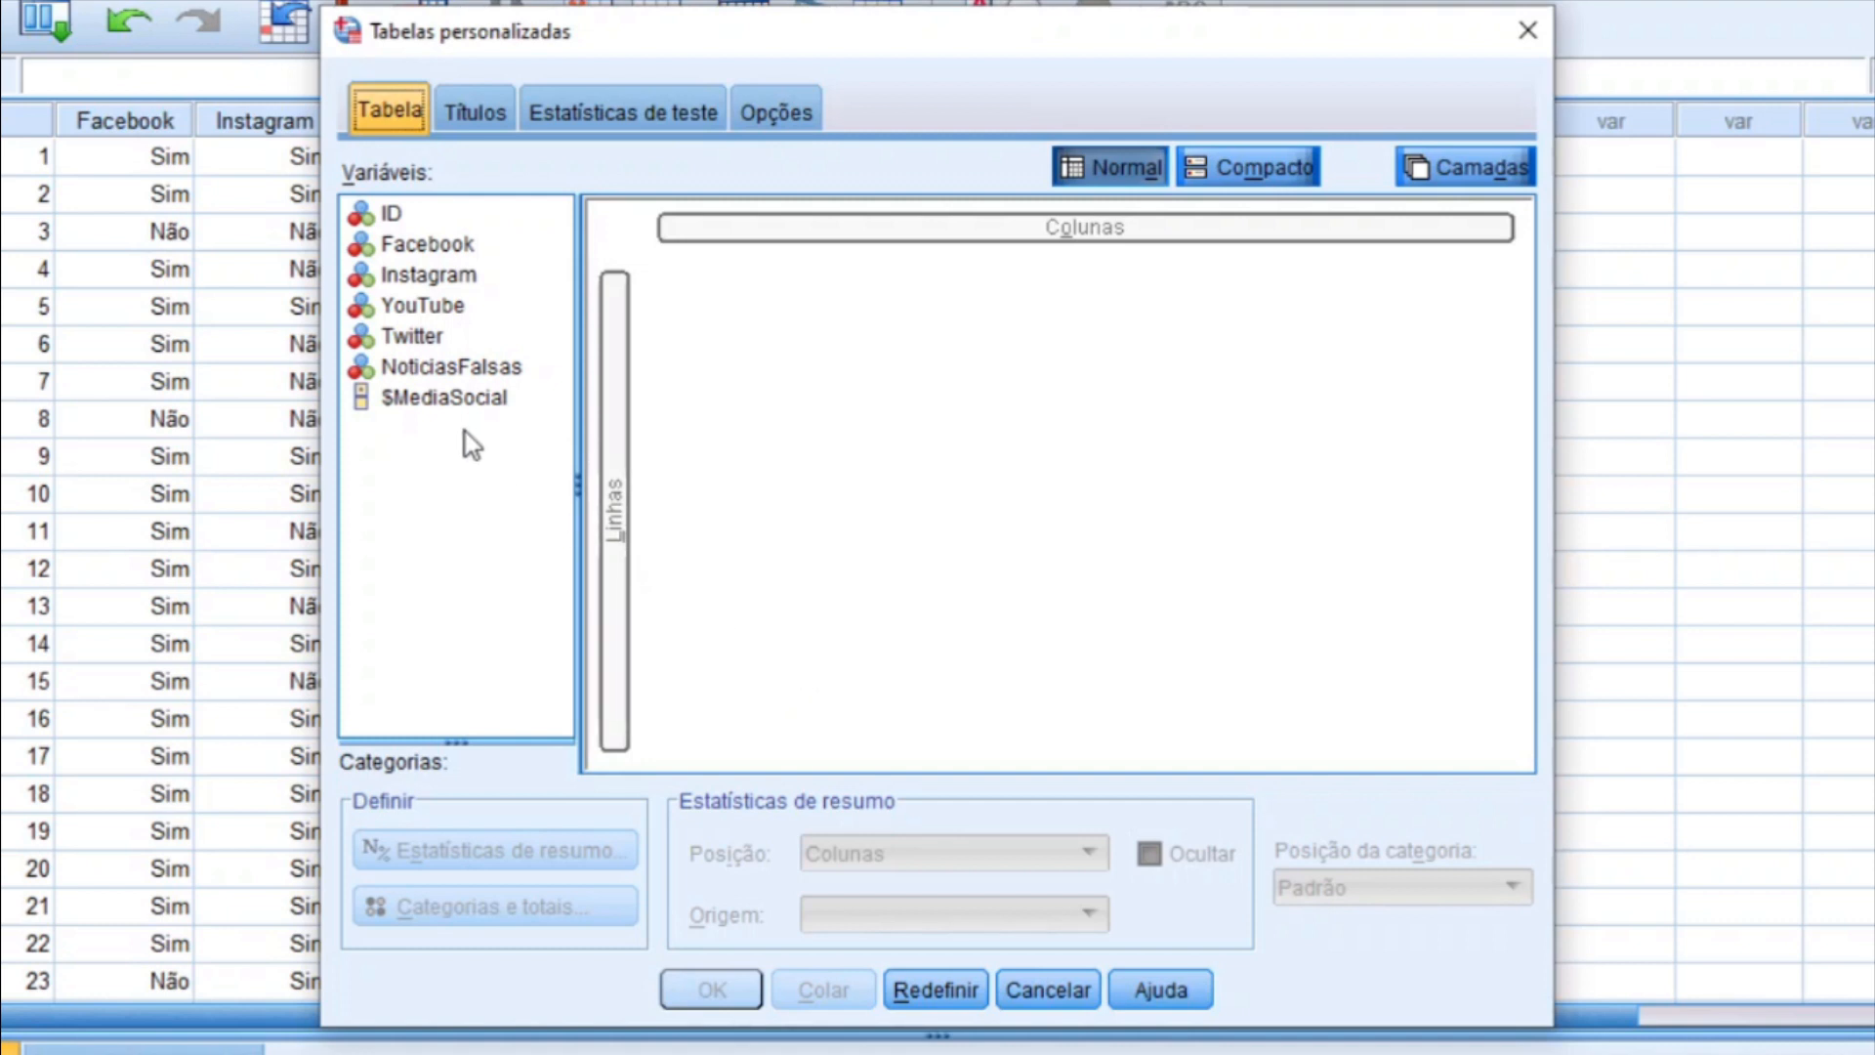
left_click_drag(447, 403, 612, 437)
left_click_drag(427, 367, 1244, 230)
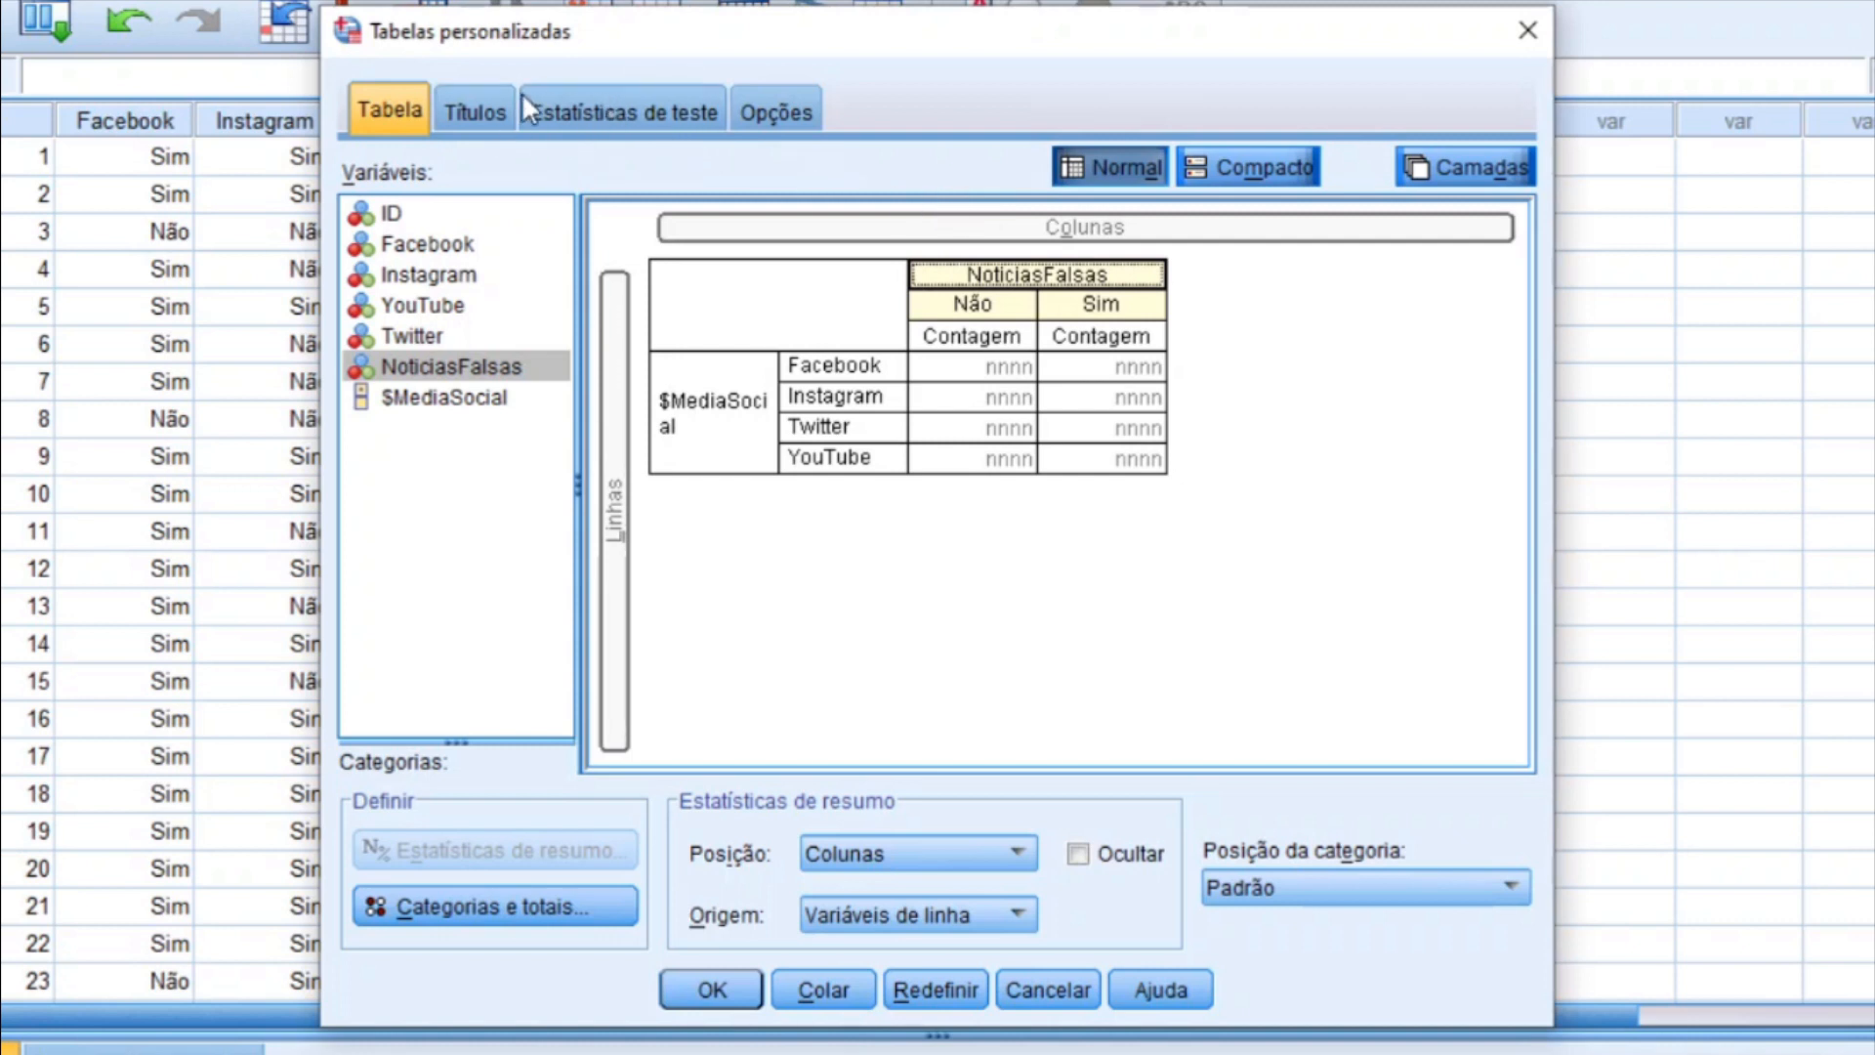
Step: Add chi-square tests of independence to the custom table and generate the output with the Pearson chi-square results
left_click(615, 125)
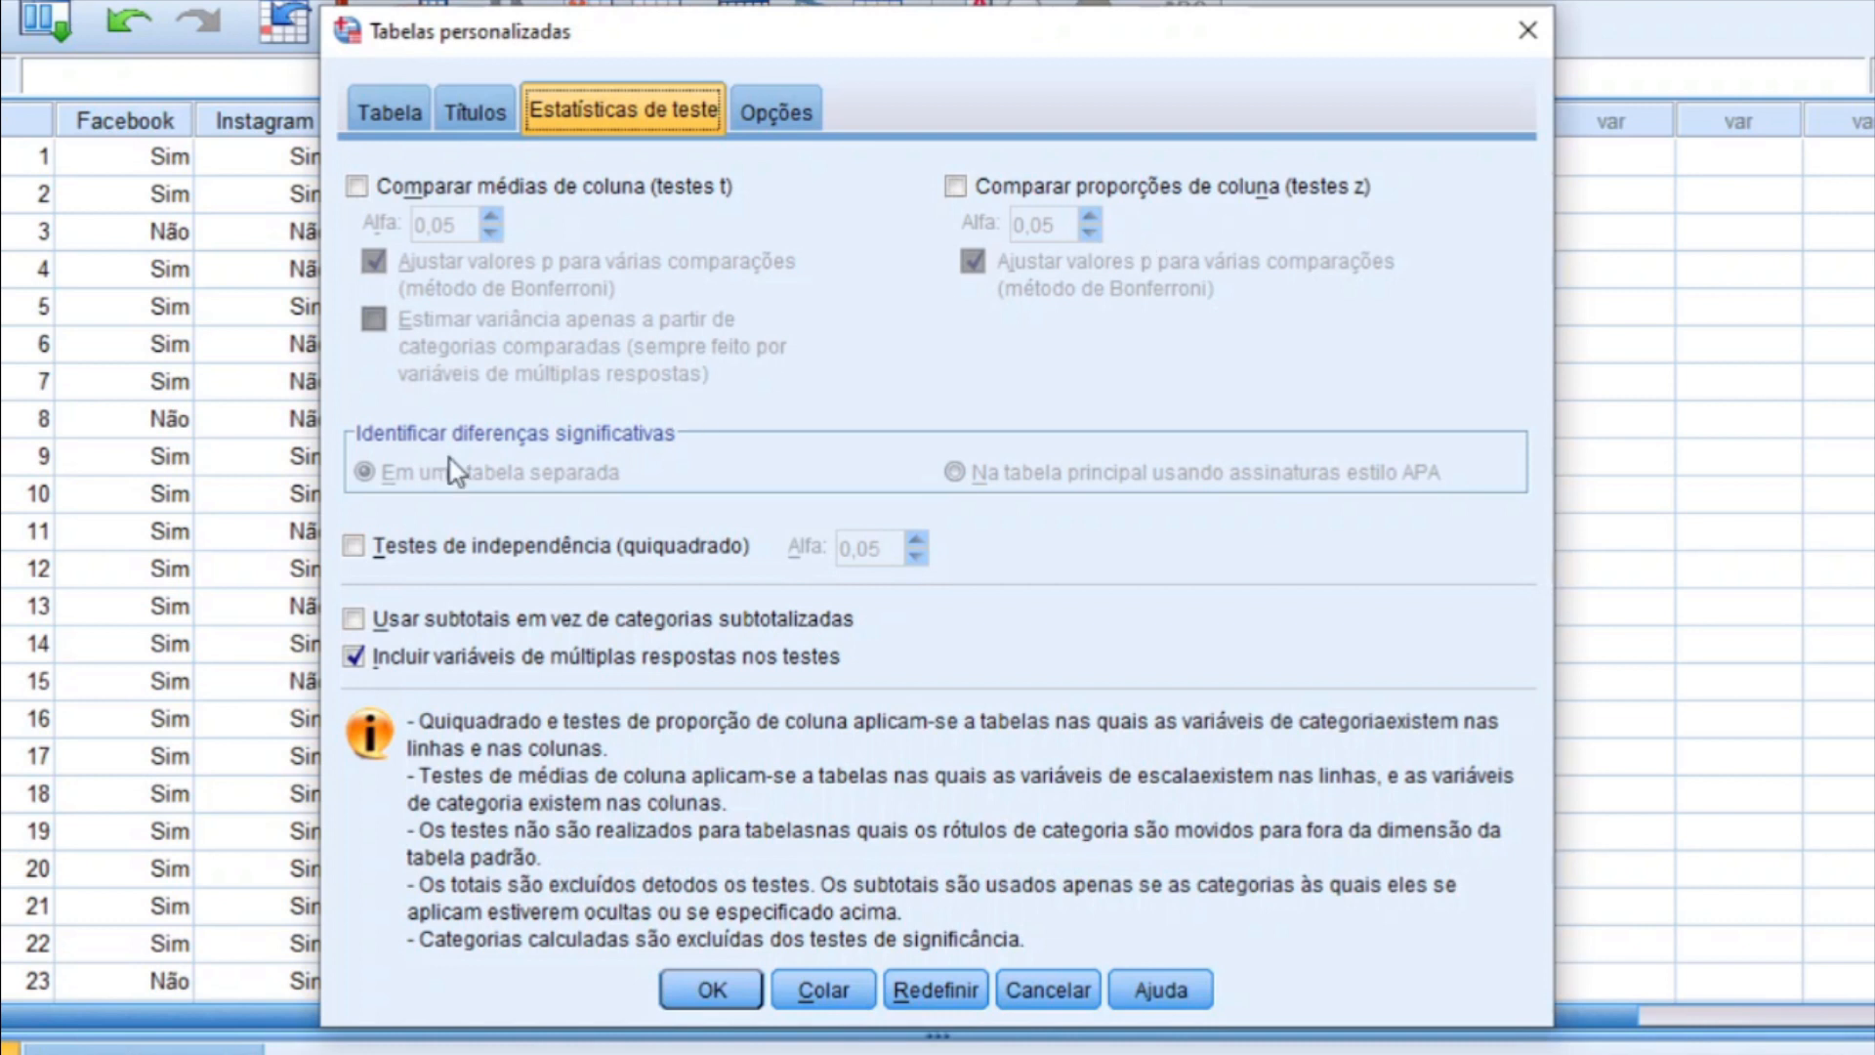
left_click(353, 555)
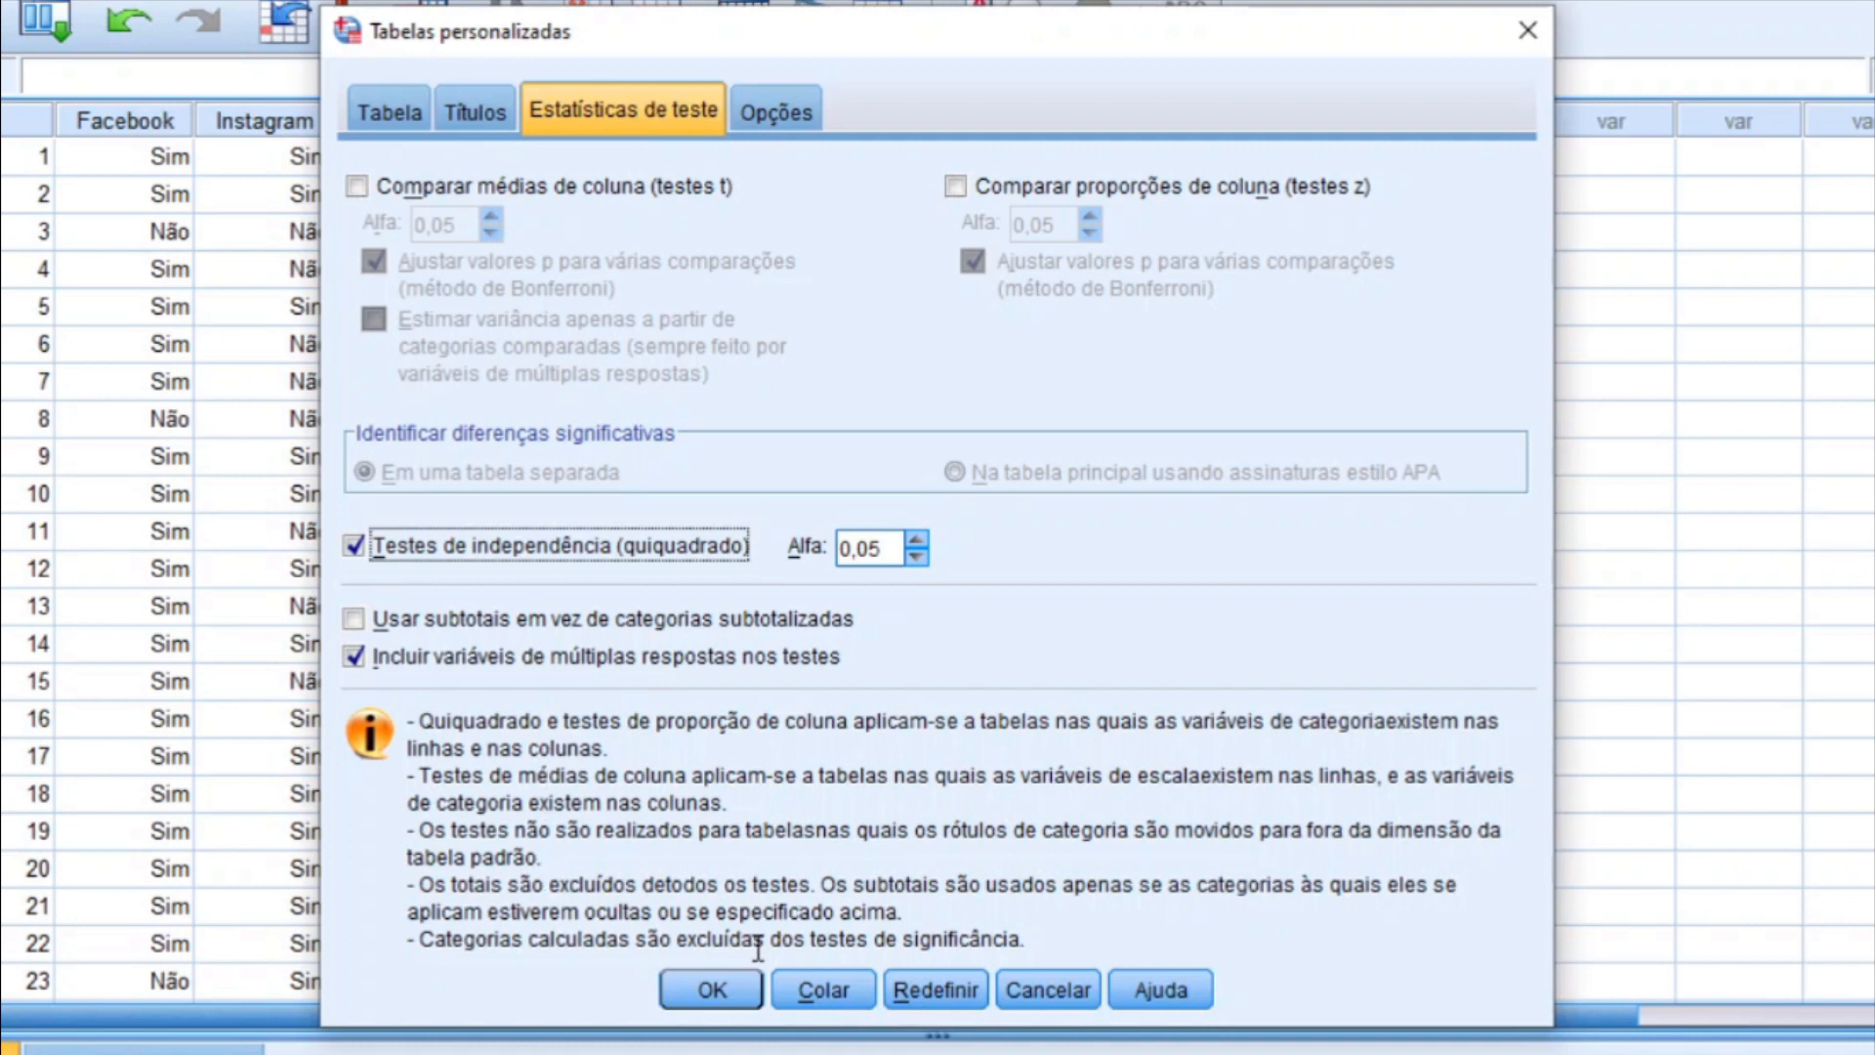
left_click(712, 992)
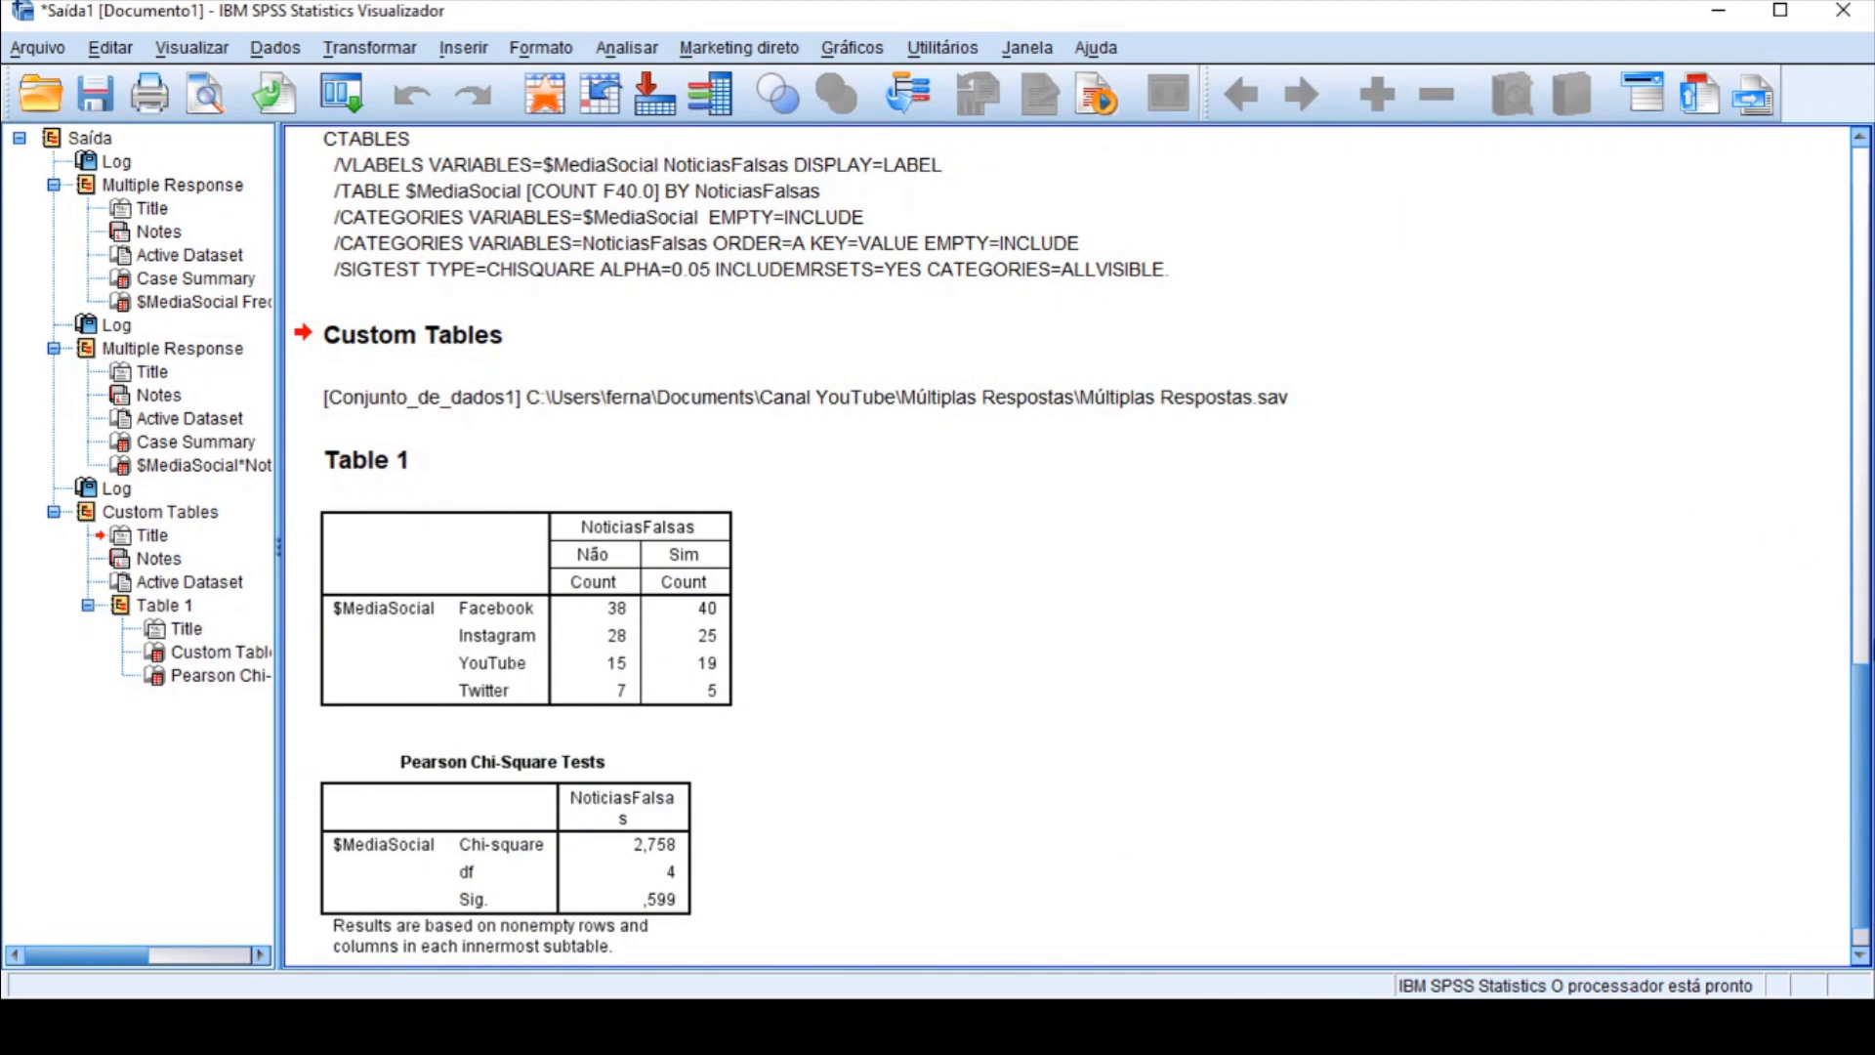
scroll(1866, 704, "down", 1)
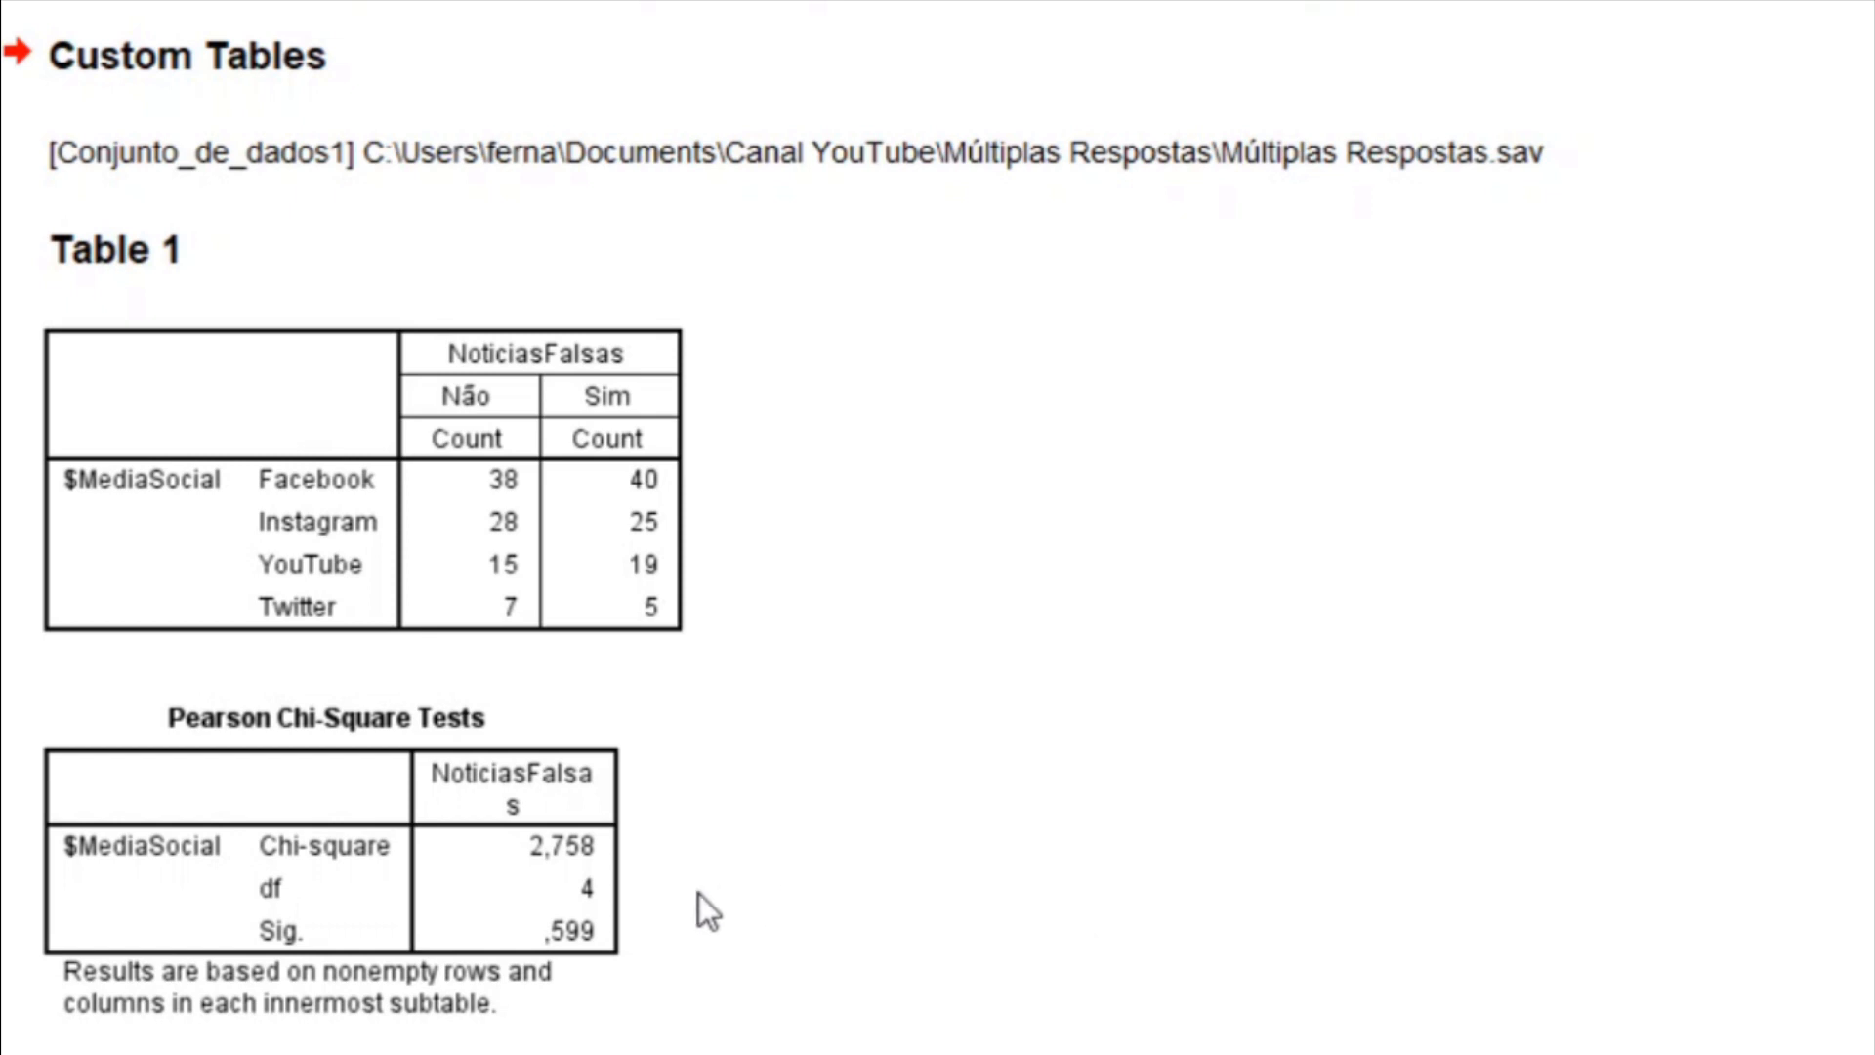
left_click(531, 914)
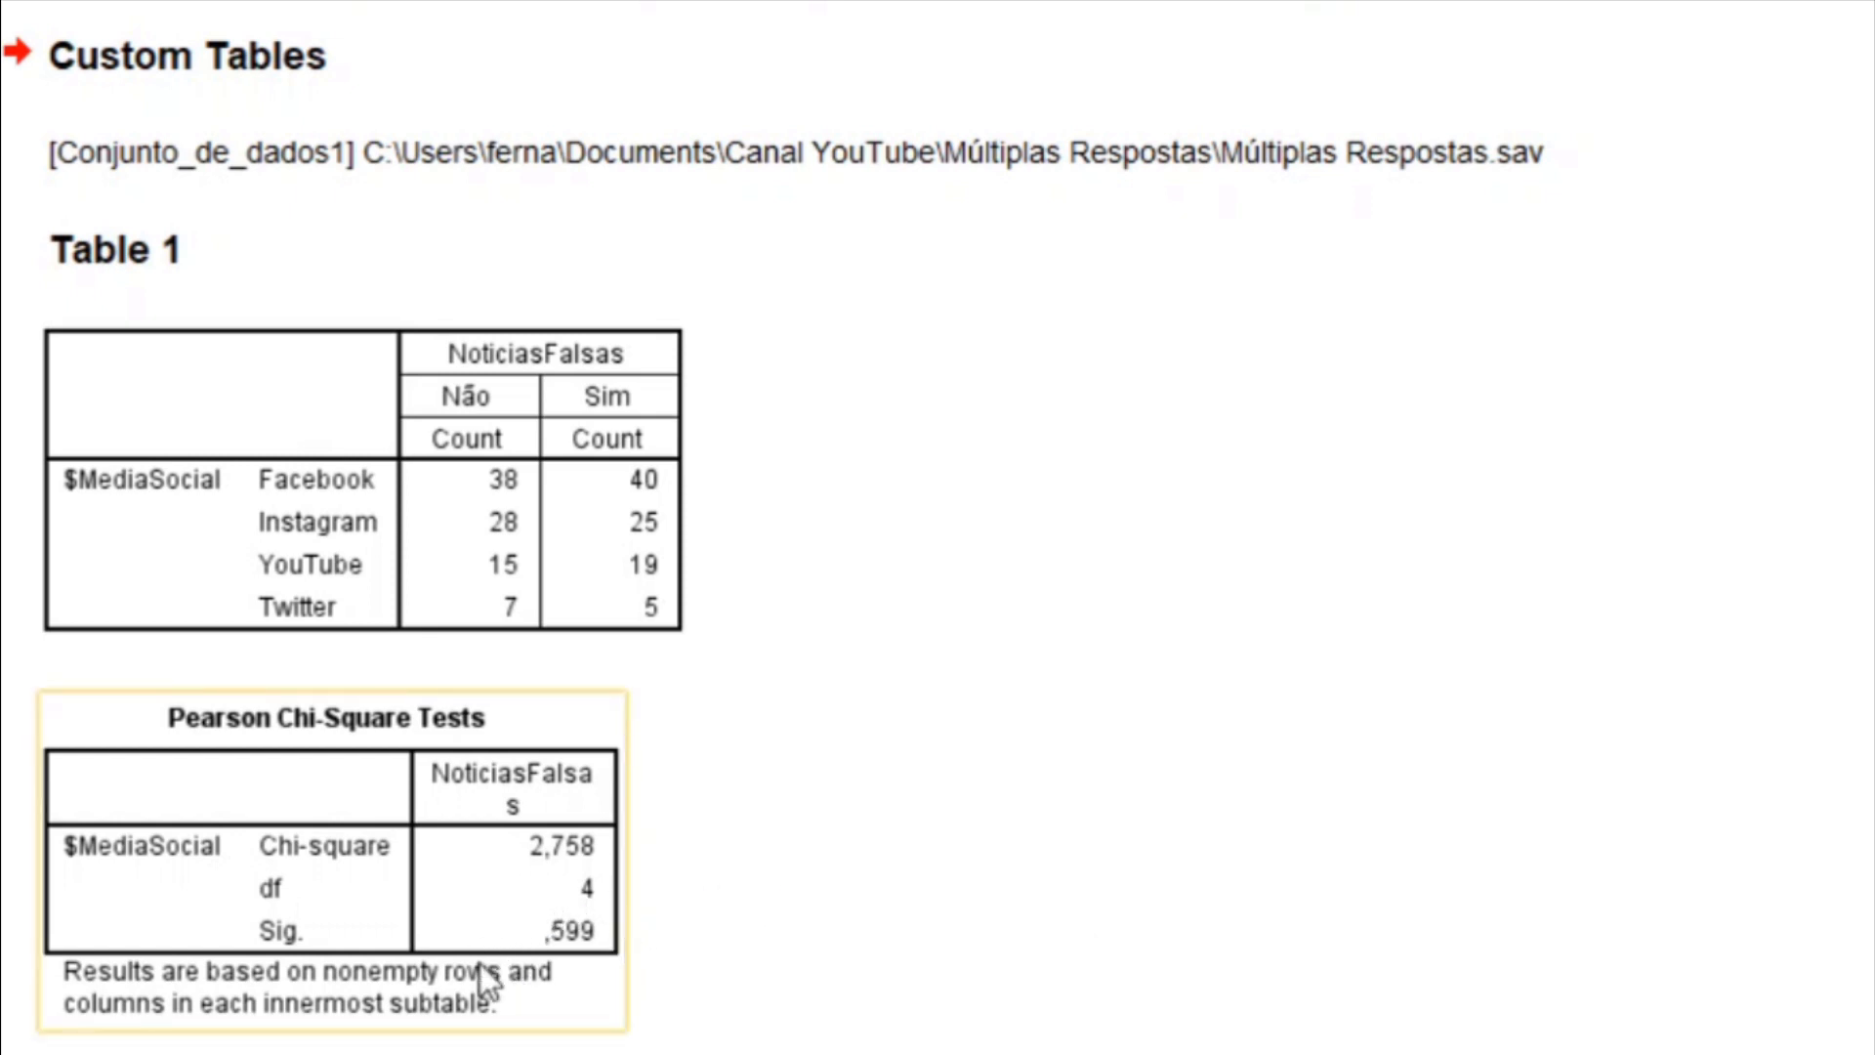
left_click(1324, 786)
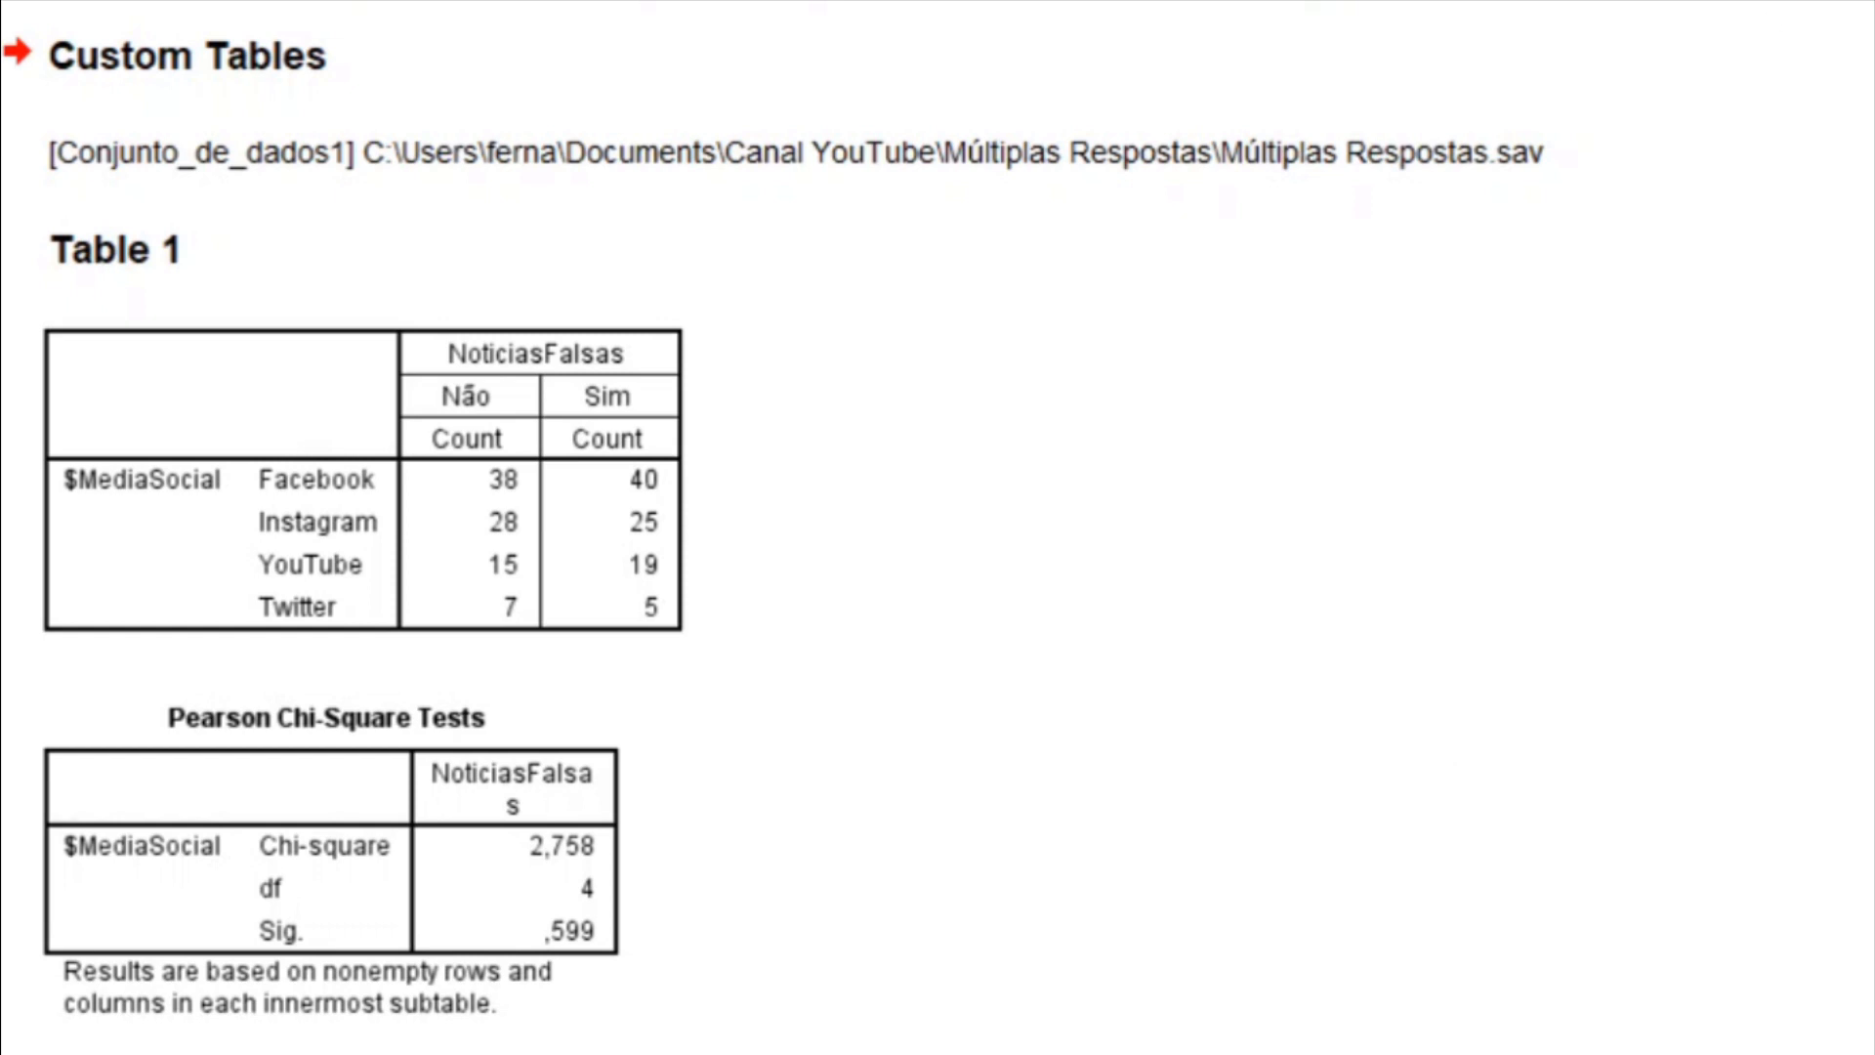
mouse_move(1700, 1054)
left_click(1817, 1007)
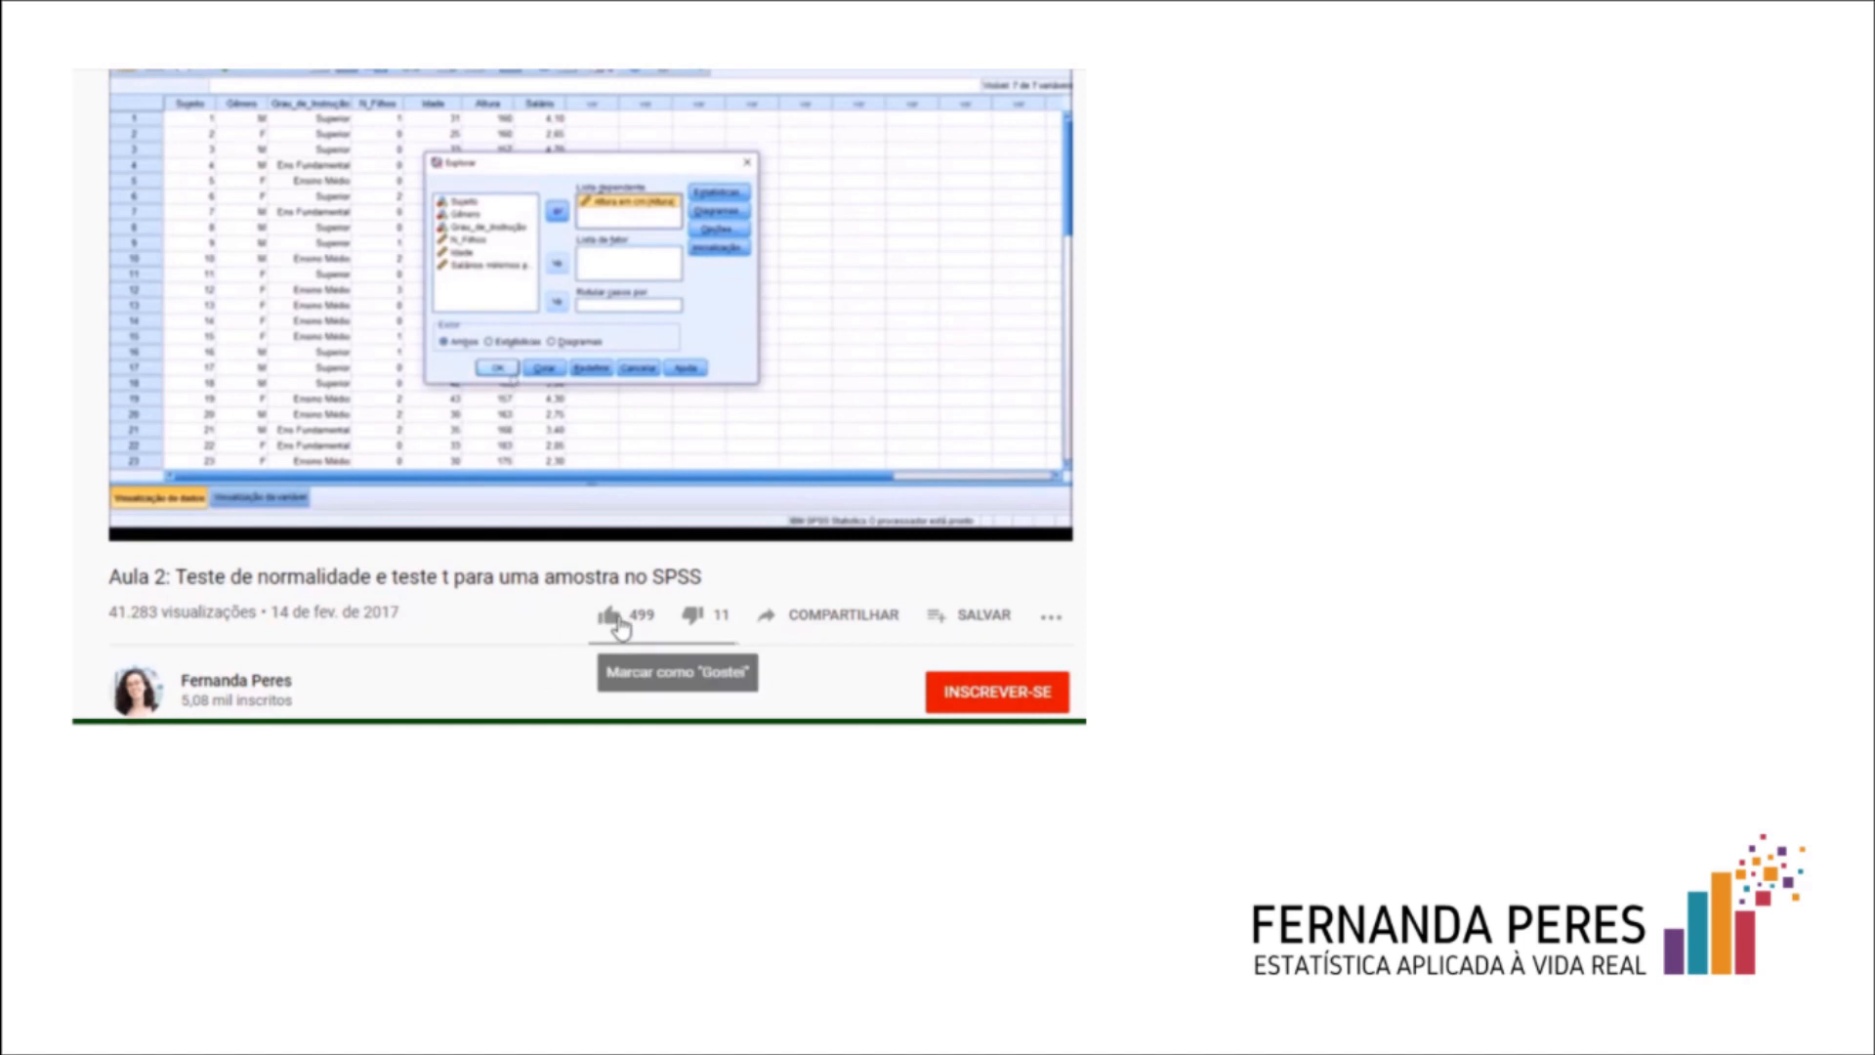
left_click(618, 623)
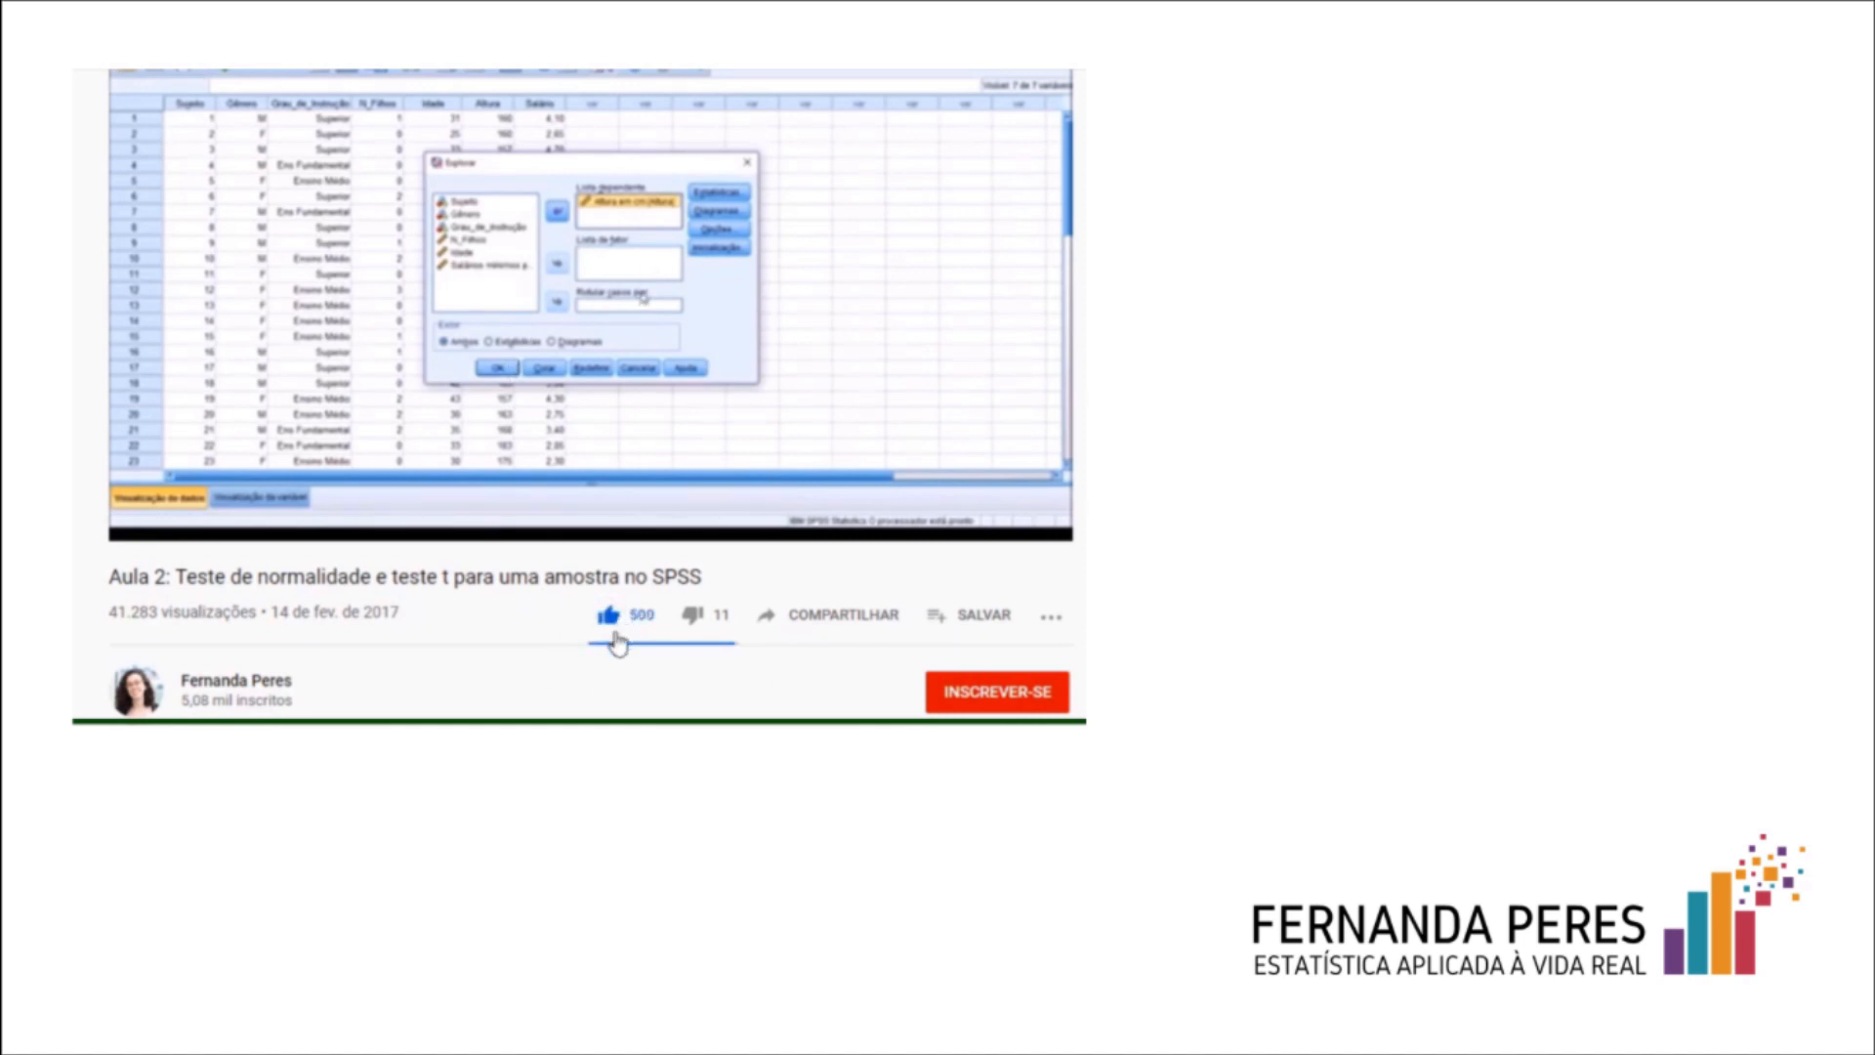
left_click(967, 698)
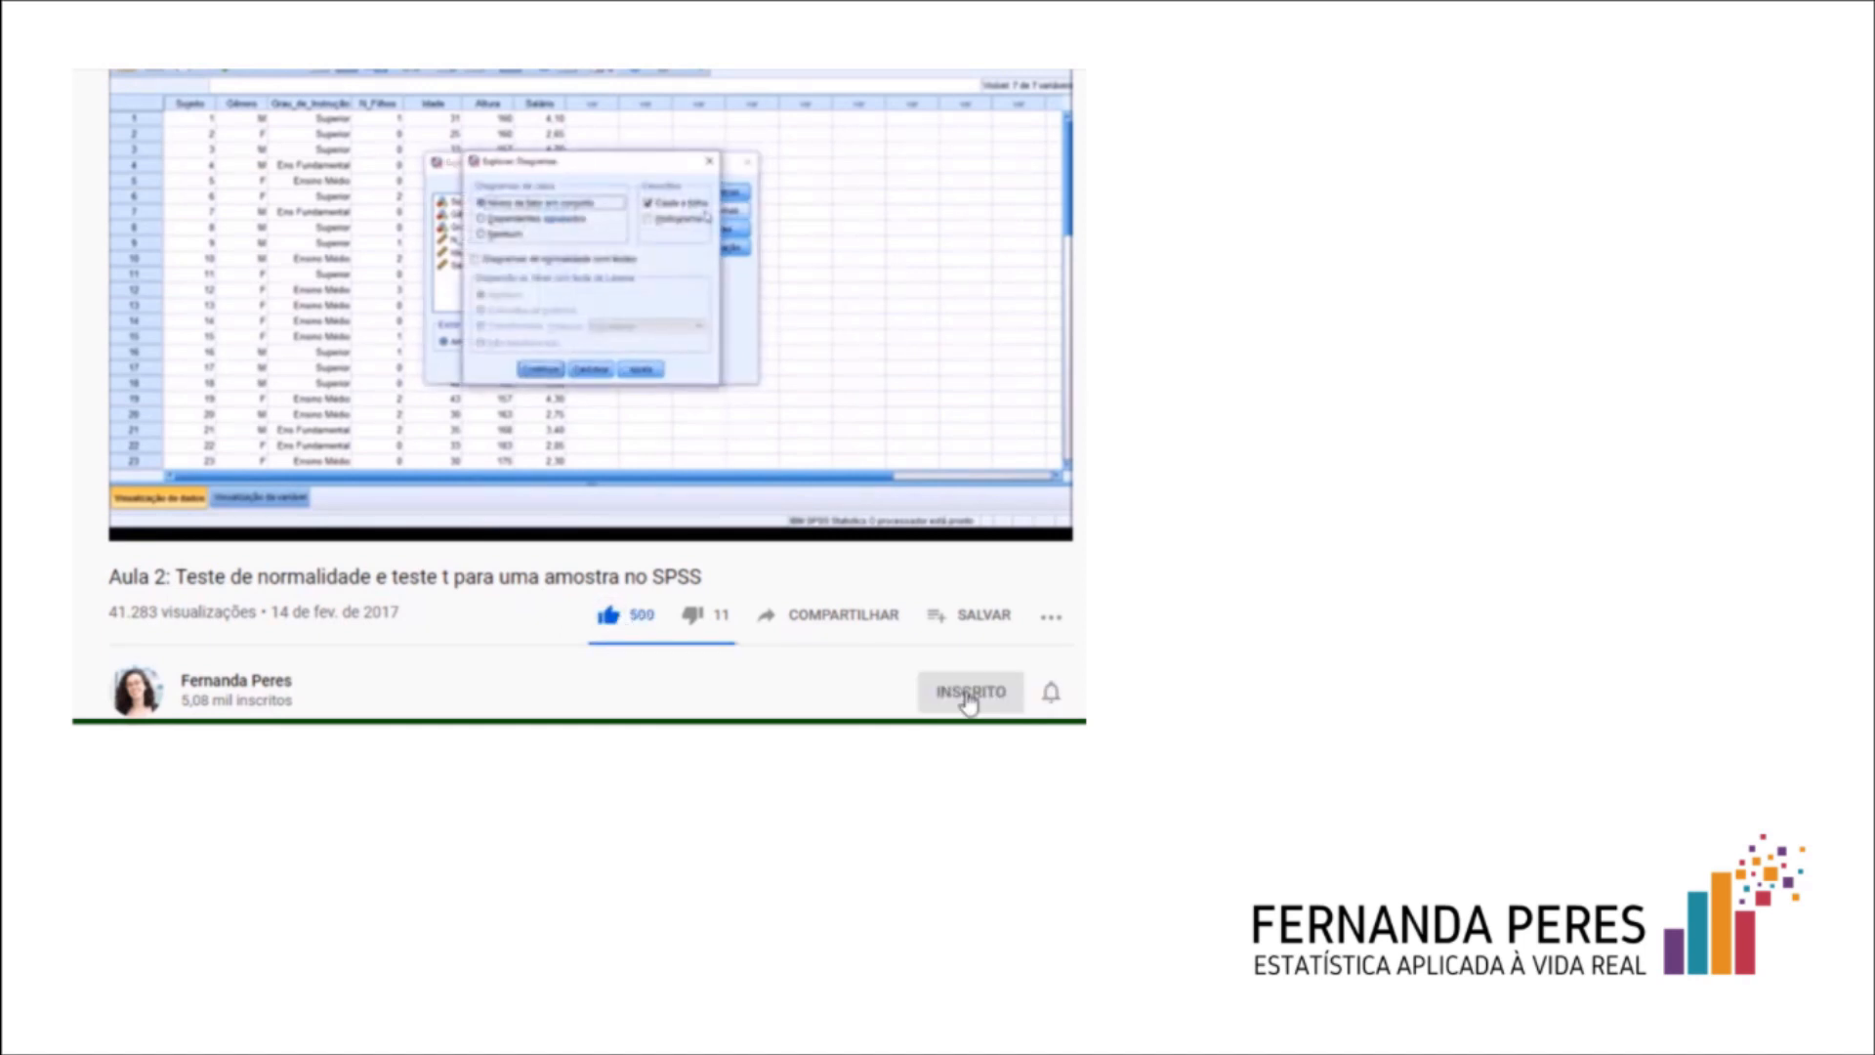